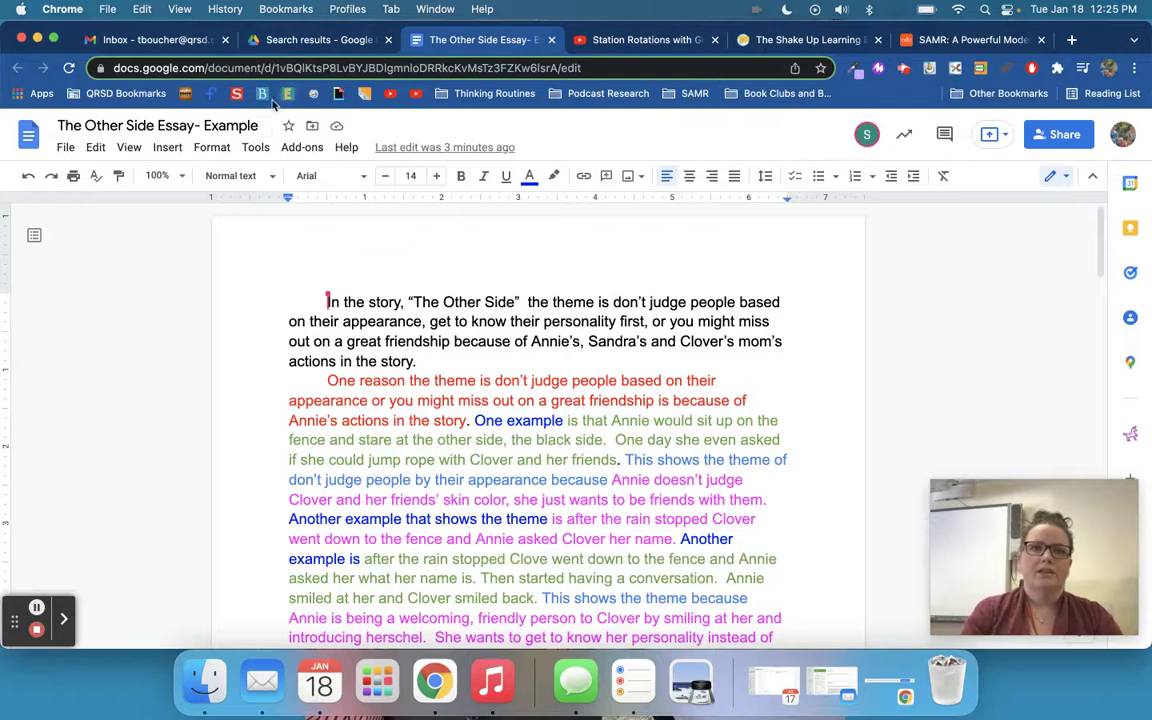
click(212, 120)
double_click(207, 126)
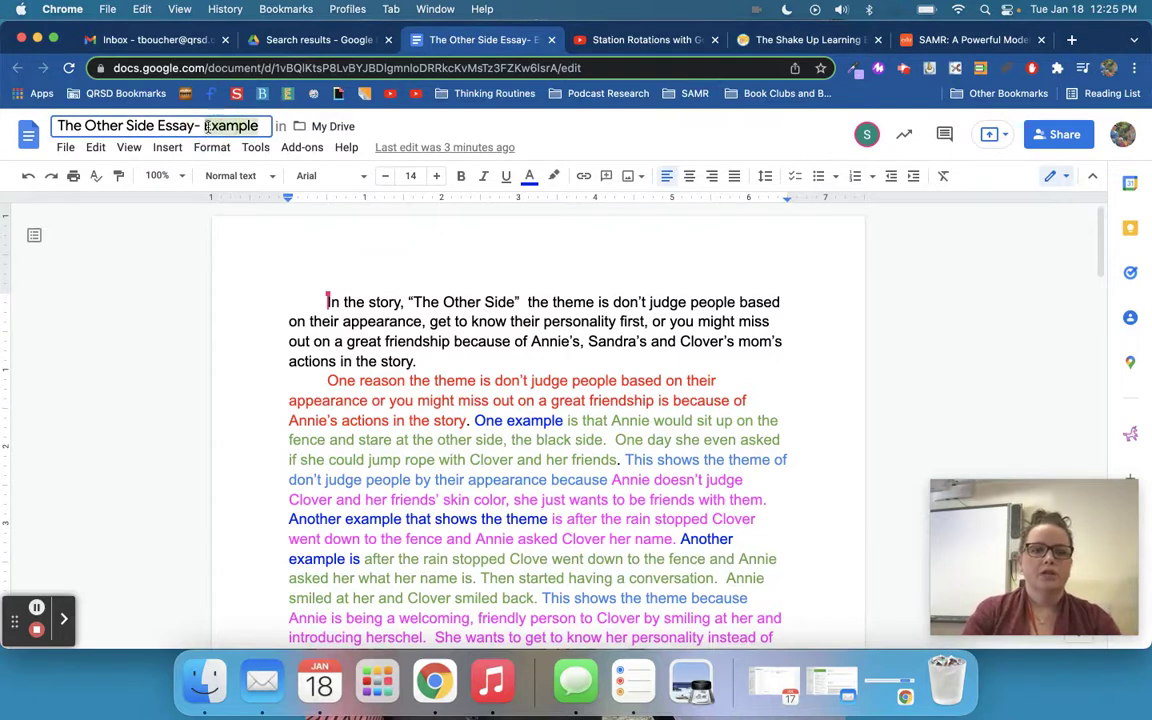
triple_click(208, 127)
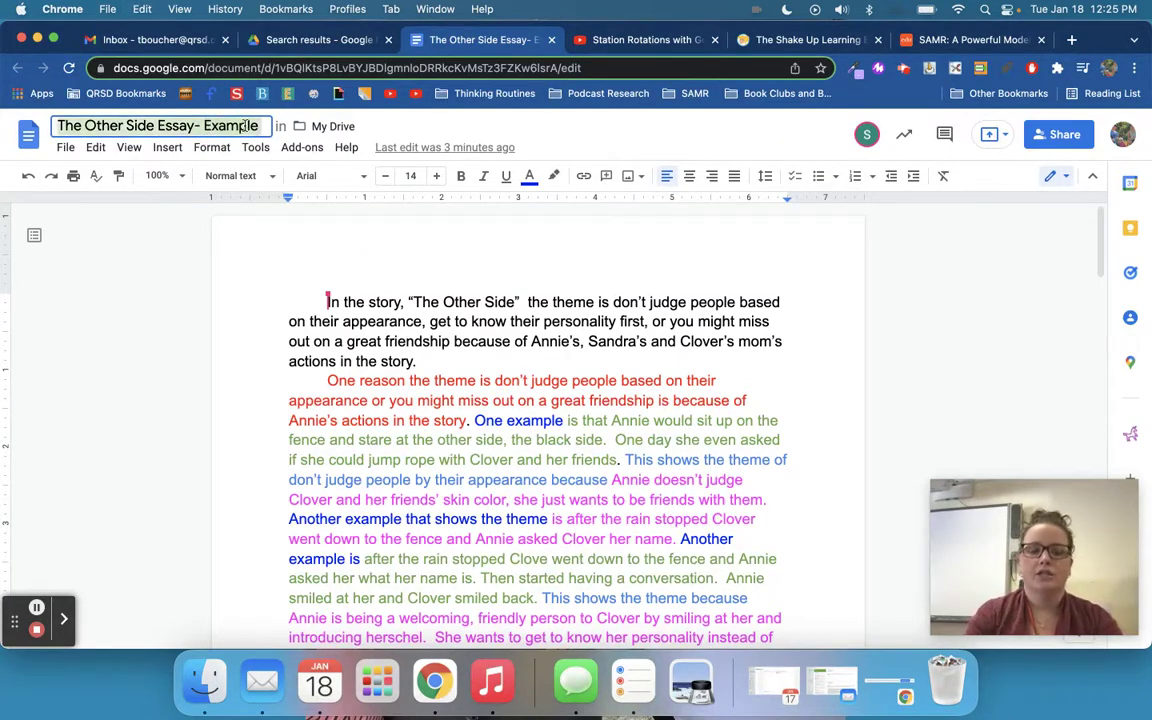
click(279, 250)
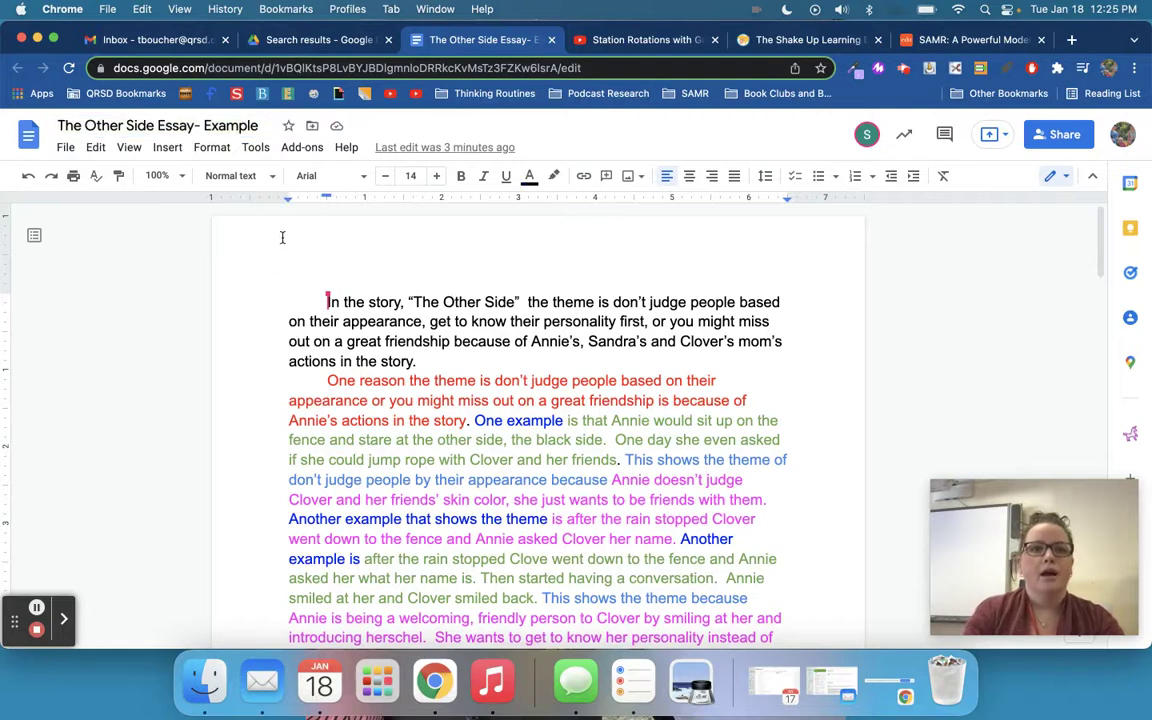
- Browse the My Drive folders available as a new location for the document, leaving it where it is
click(312, 127)
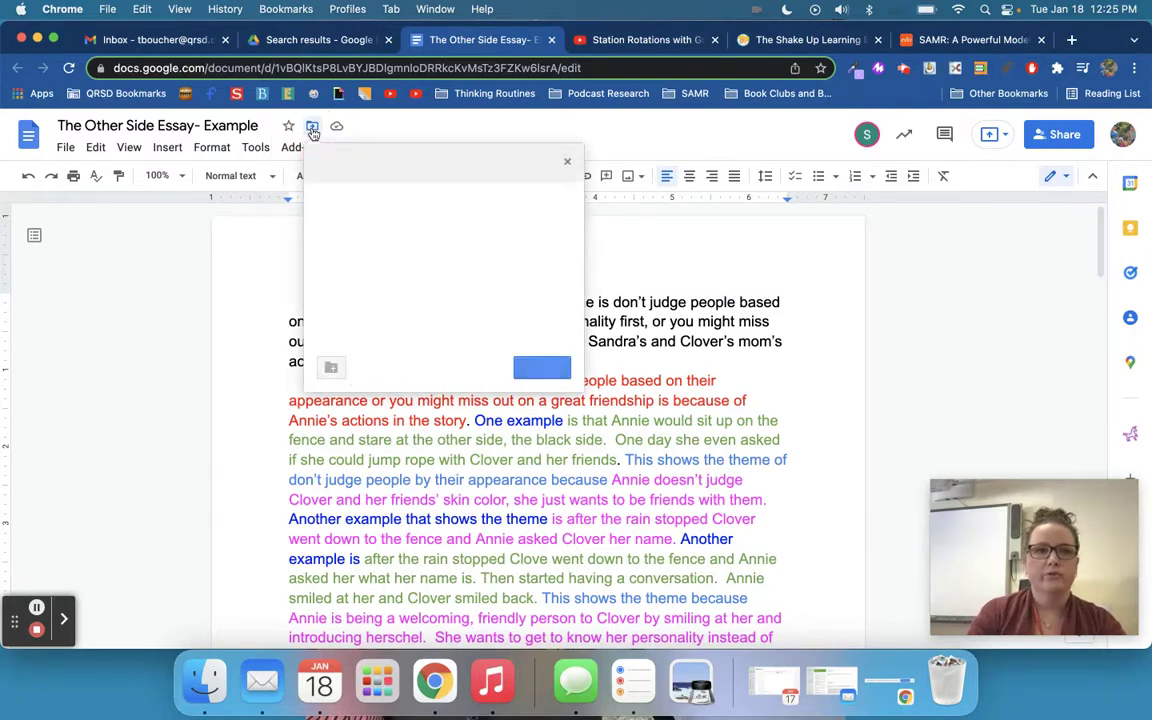
scroll(423, 296, down, 3)
scroll(423, 290, up, 3)
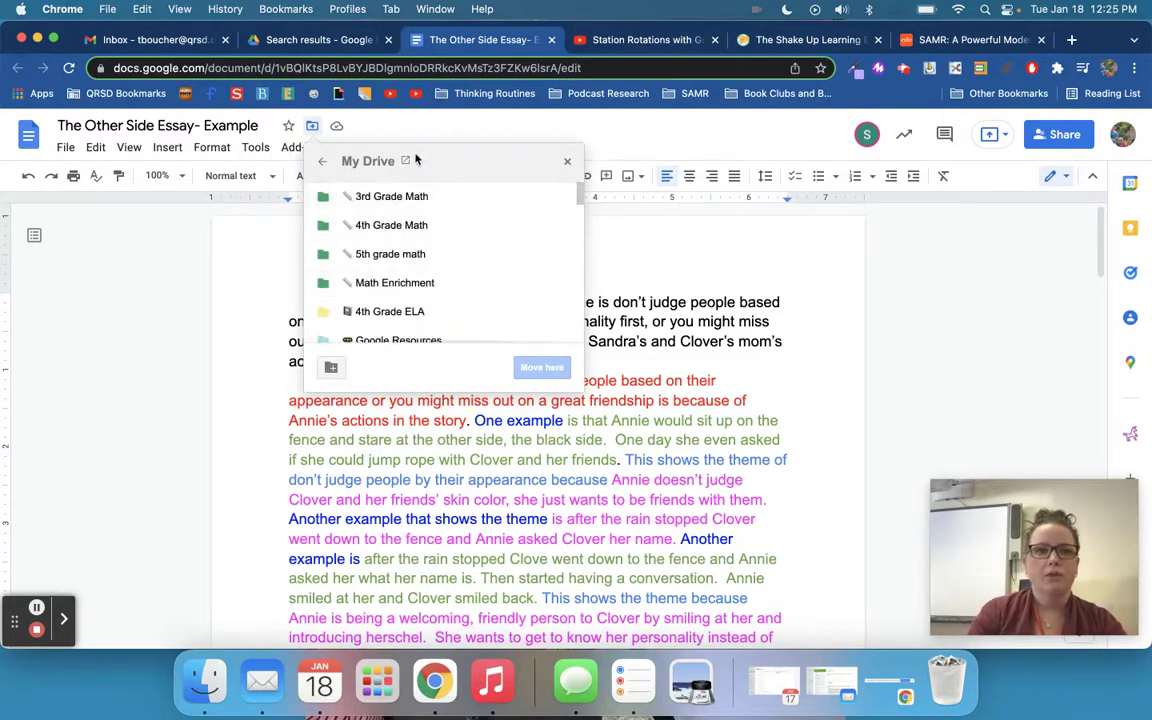
click(411, 122)
mouse_move(337, 130)
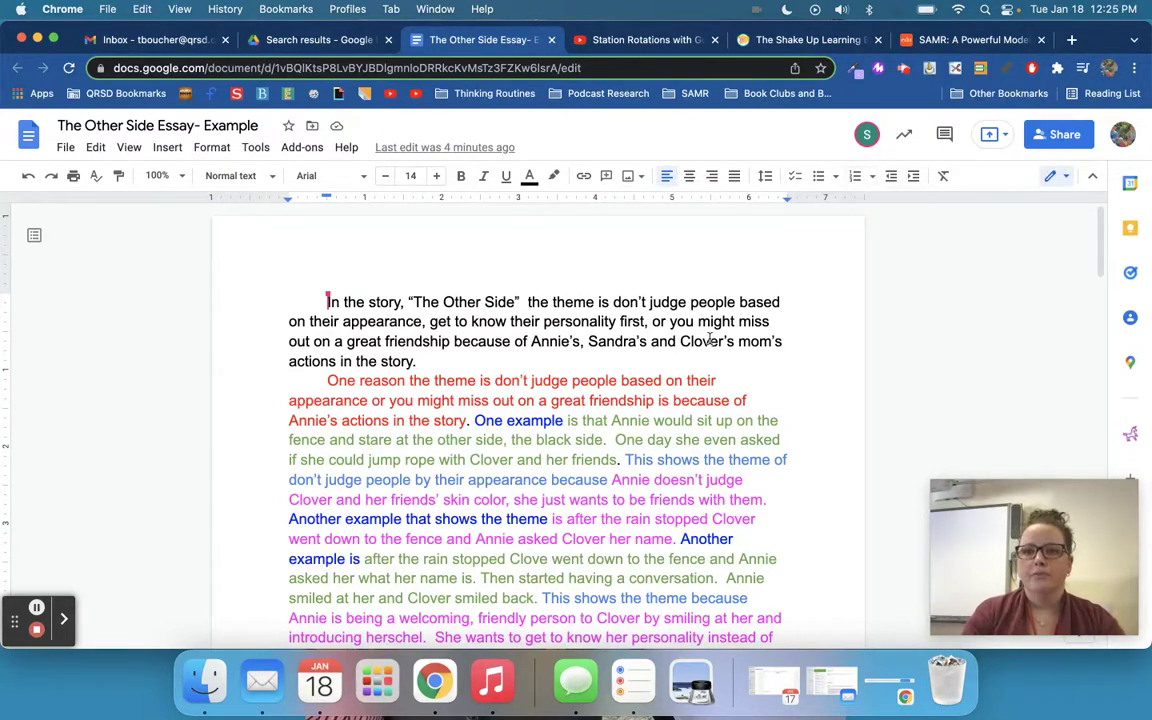
- Start a comment on the essay's opening paragraph with the draft text "Change the words theme"
drag(327, 301, 427, 357)
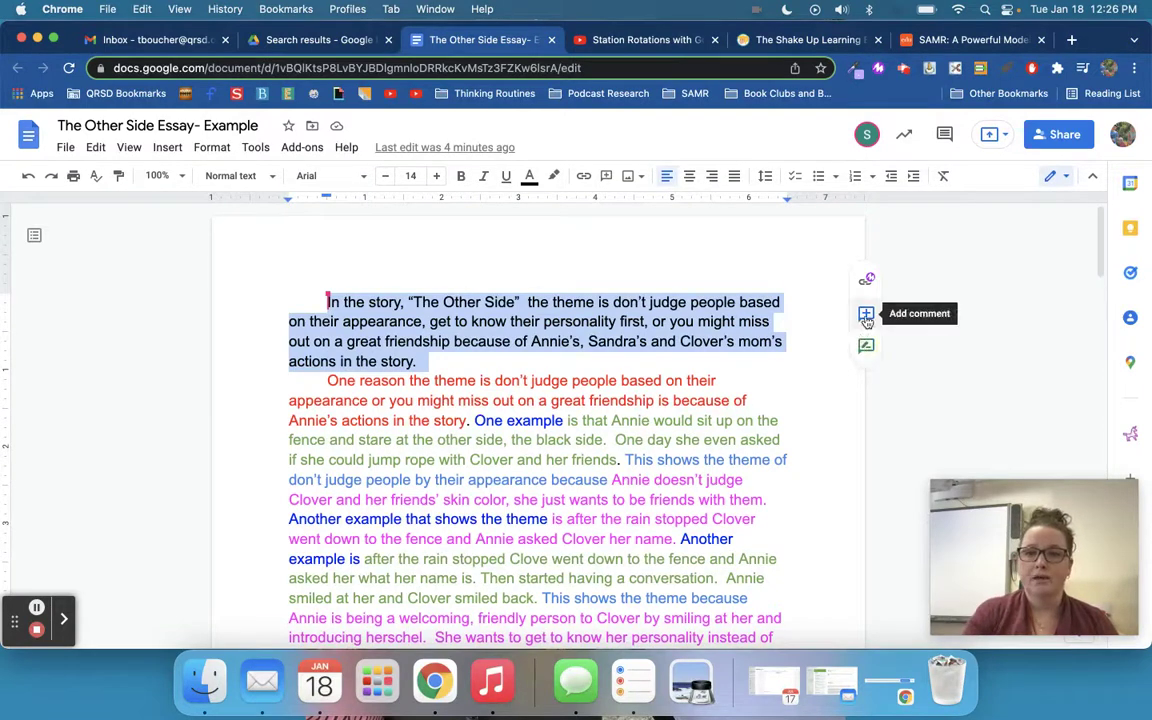
click(866, 316)
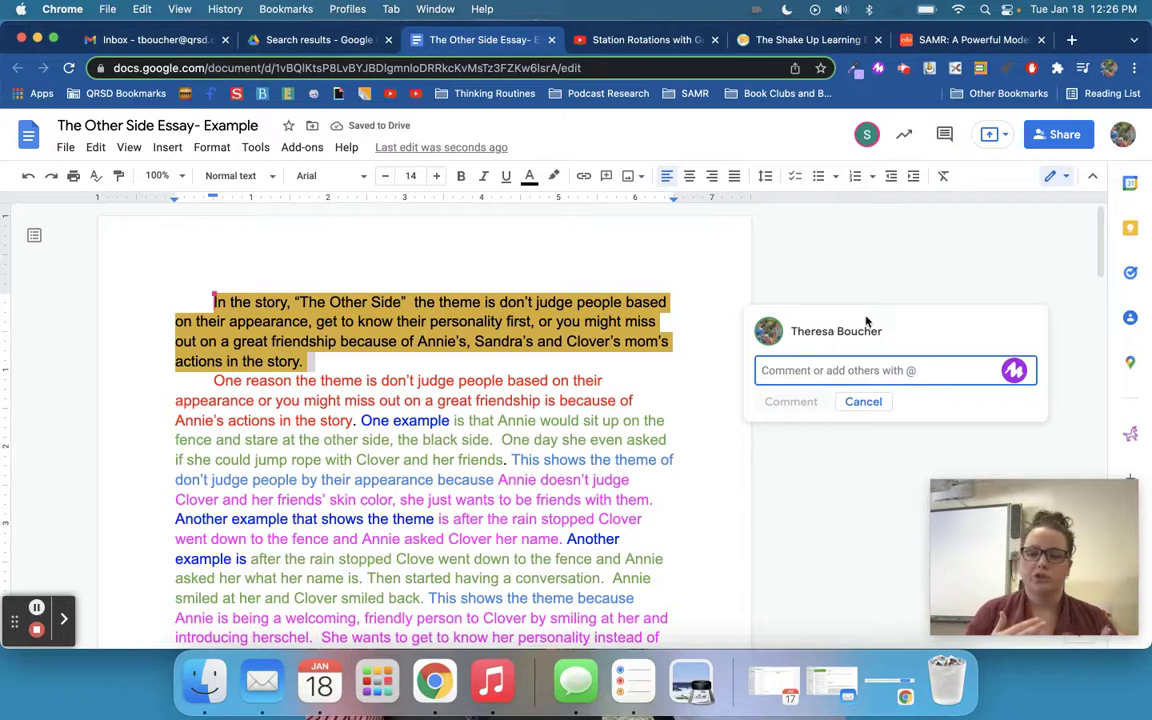
text(Change the wor)
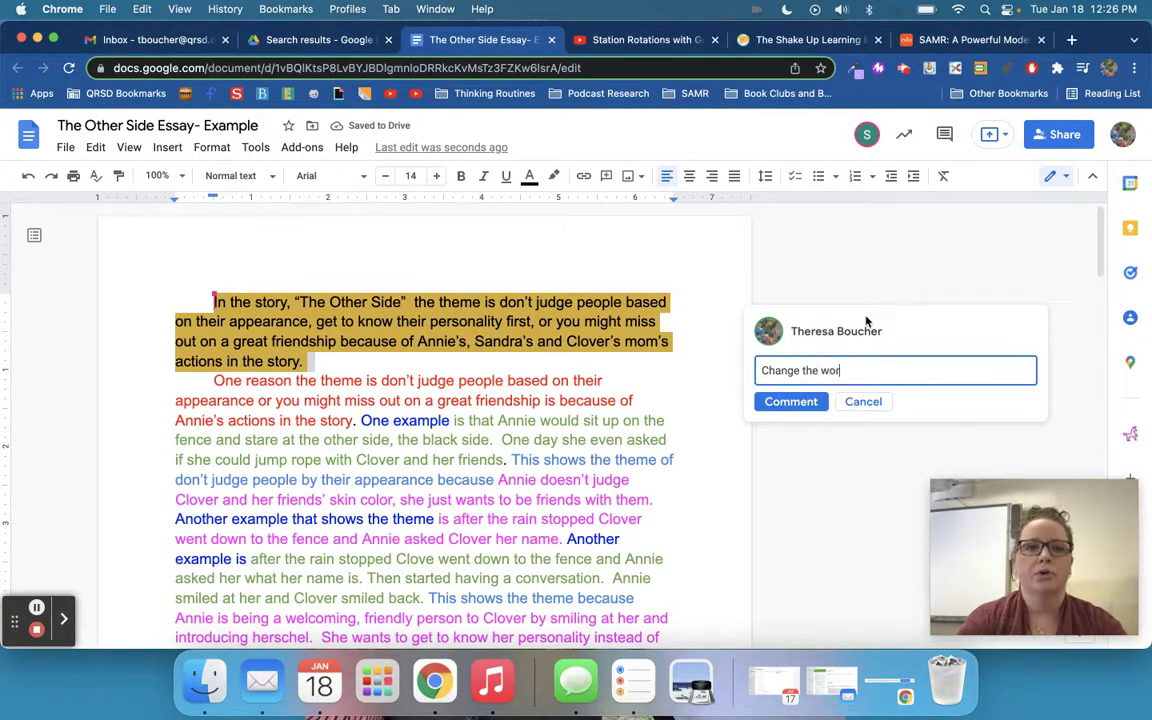
text(ds theme)
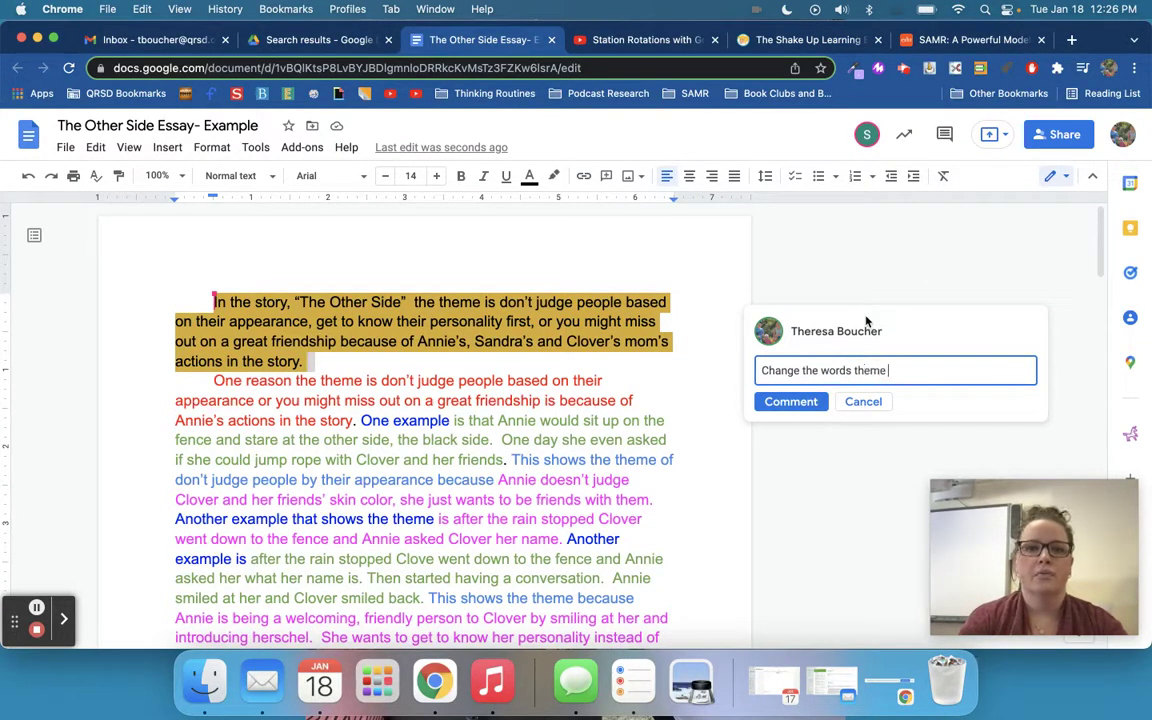
- Replace the draft comment on the opening paragraph with "leave comment here." and post it
key(BackSpace)
key(BackSpace)
key(BackSpace)
key(BackSpace)
key(BackSpace)
key(BackSpace)
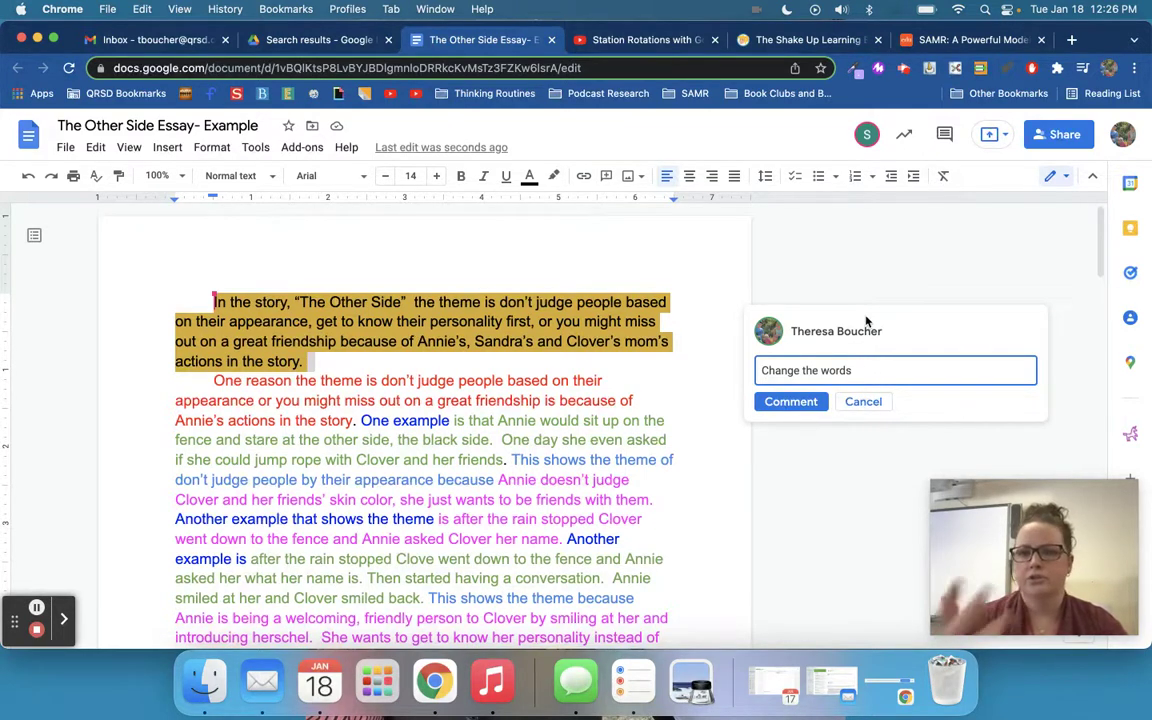
key(super+a)
text(leave co)
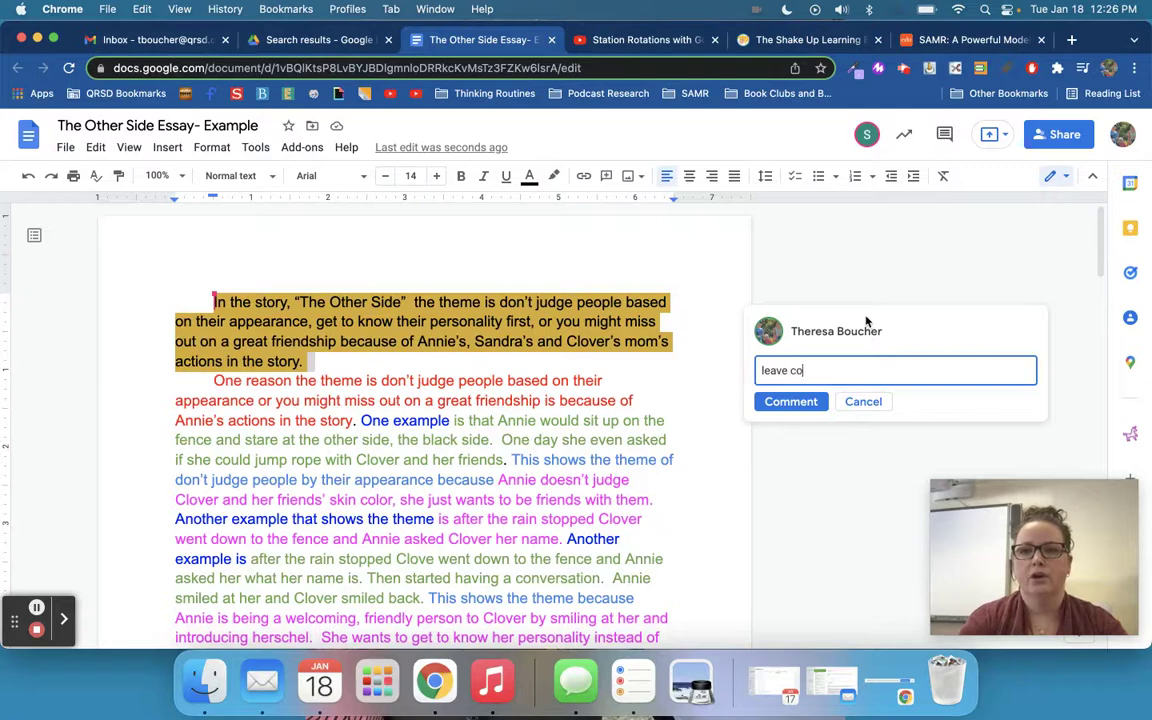
text(mment here.)
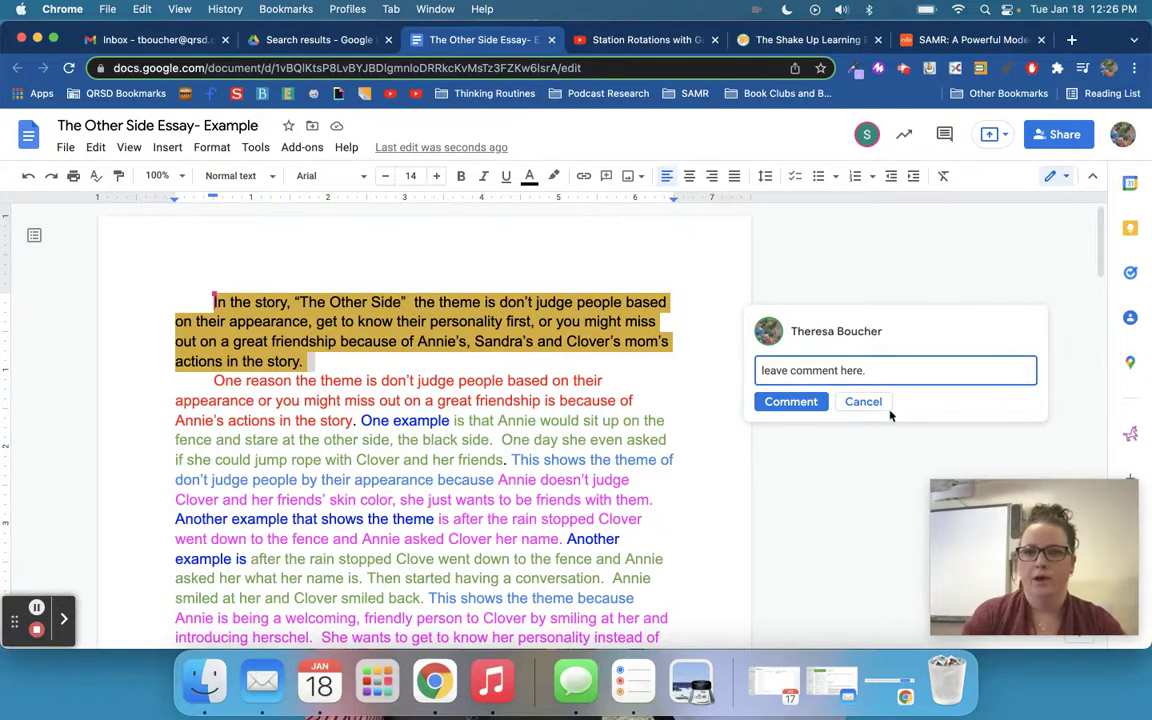
click(812, 404)
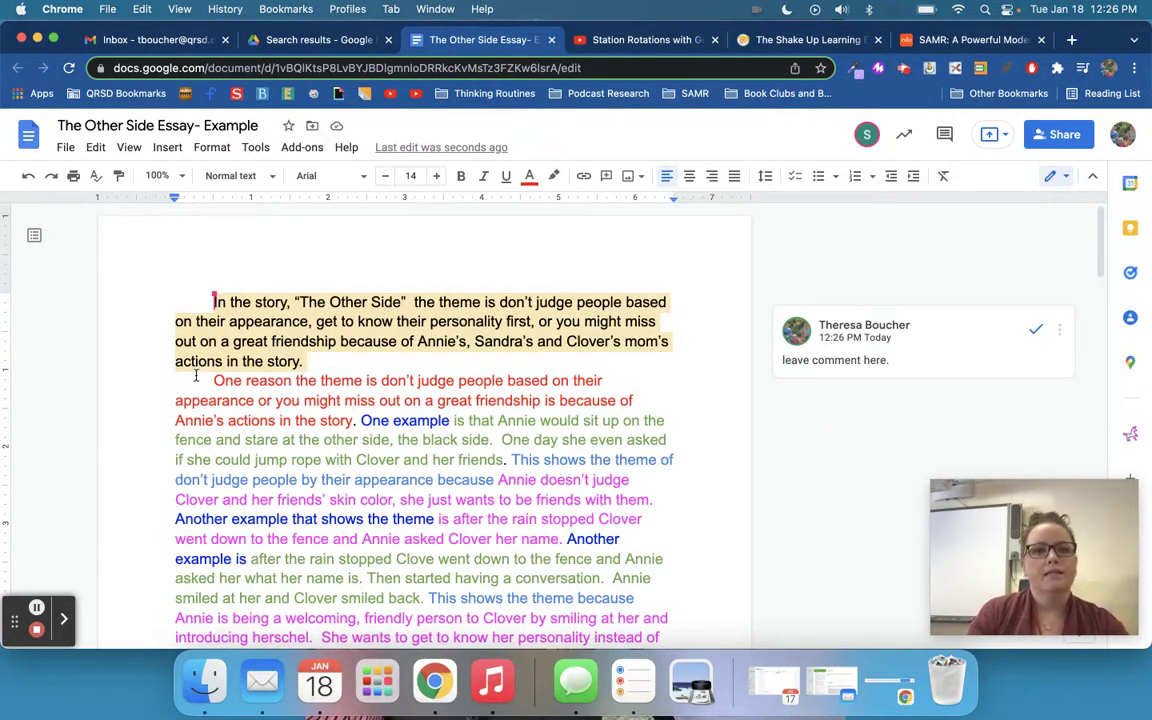
- Switch to suggesting mode and suggest a comma after "One example" in the second paragraph
drag(214, 380, 462, 420)
click(393, 420)
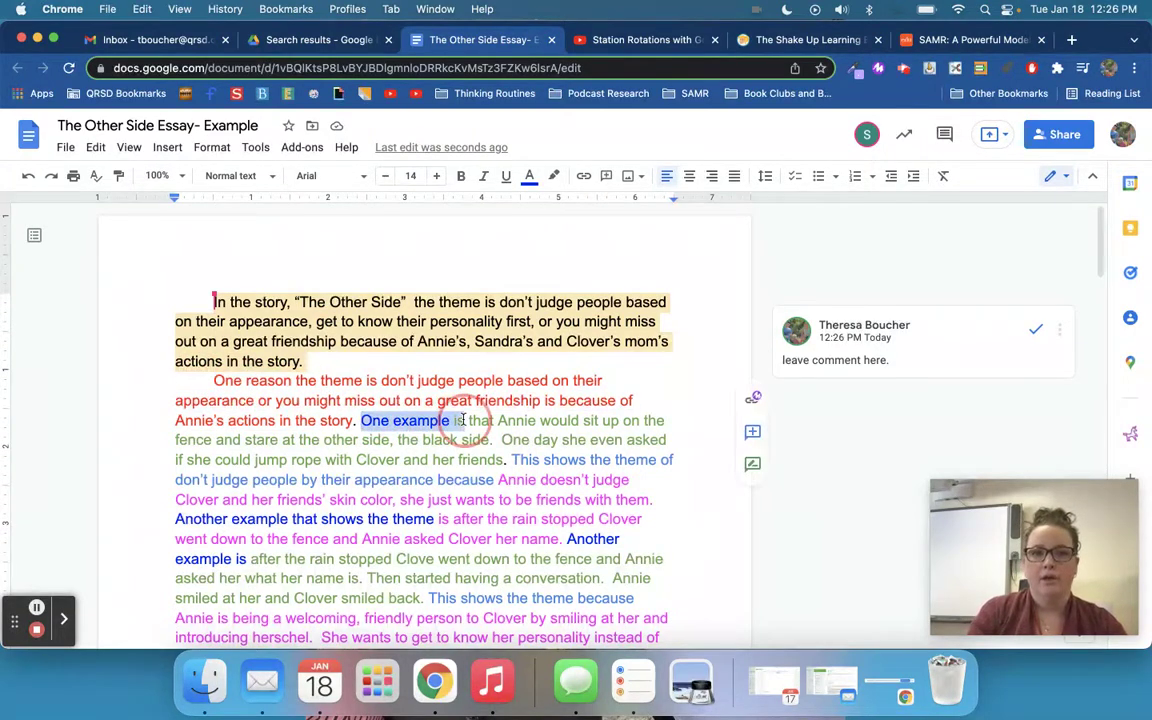
click(752, 466)
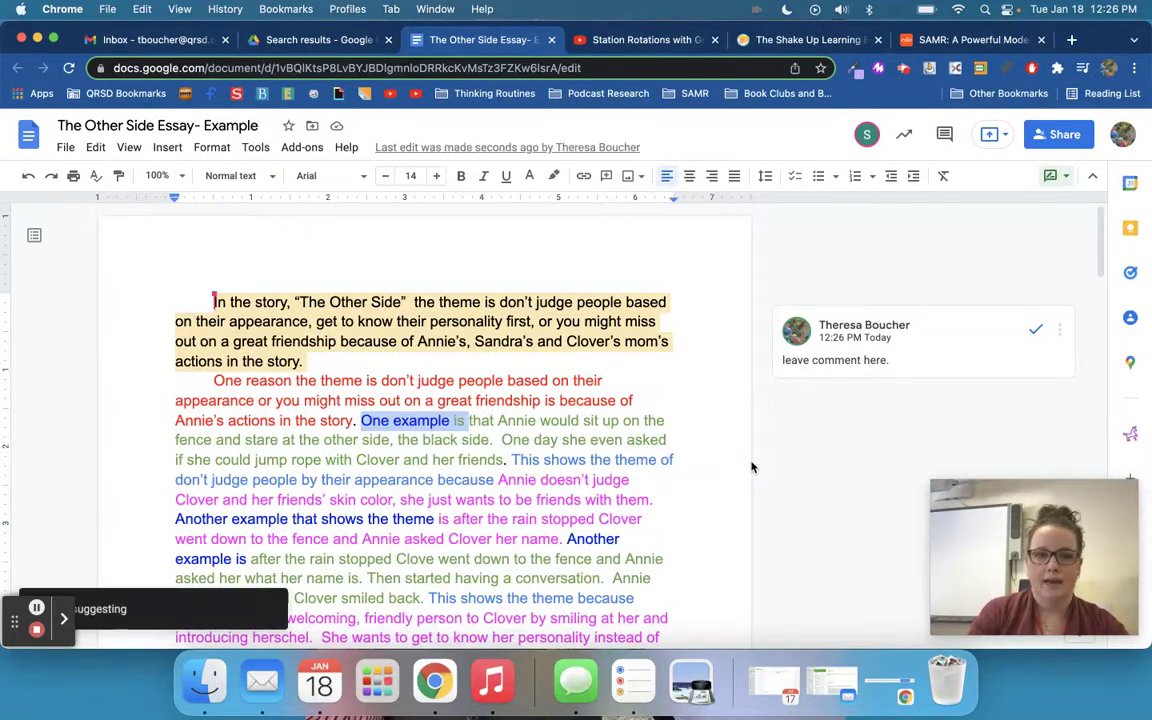
click(451, 421)
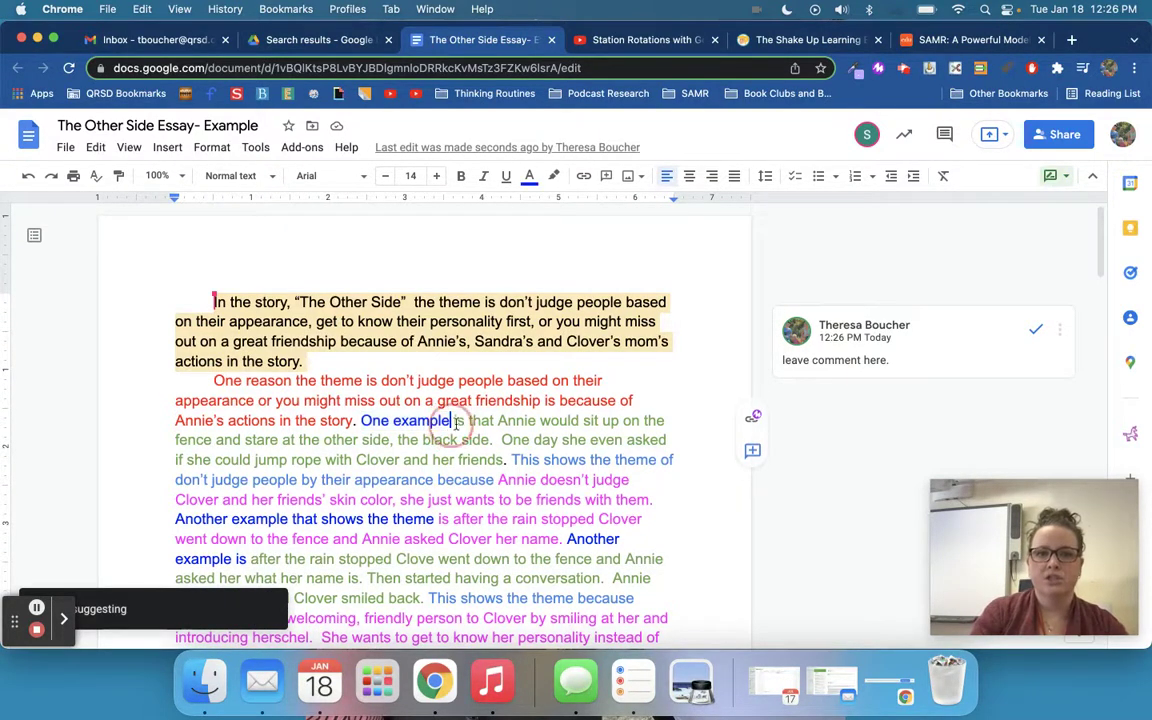
text(,)
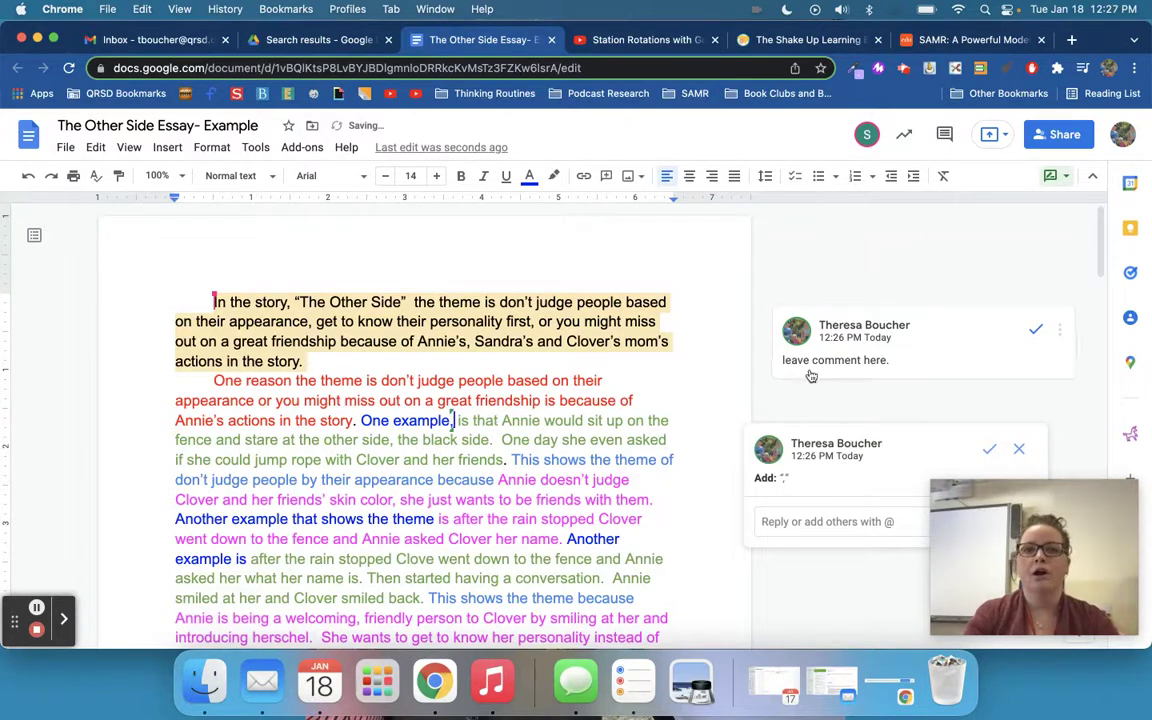
click(805, 411)
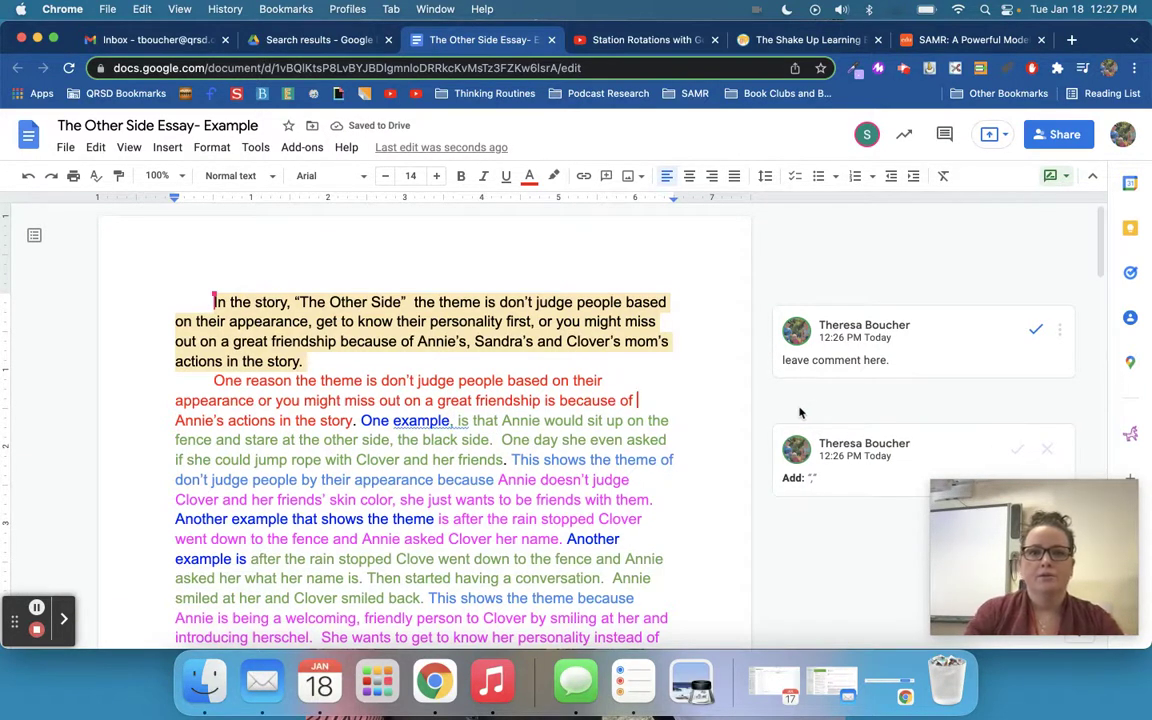
- Apply the proposed grammar correction "example is" to the underlined words in the second paragraph
click(433, 421)
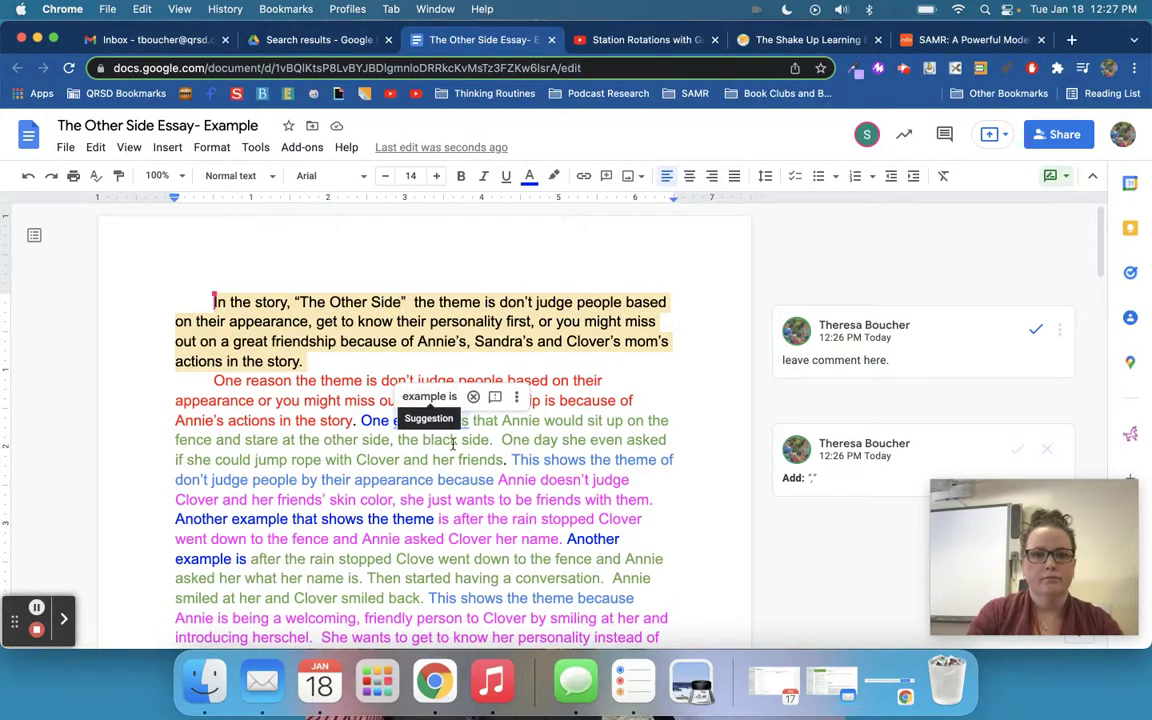
click(451, 420)
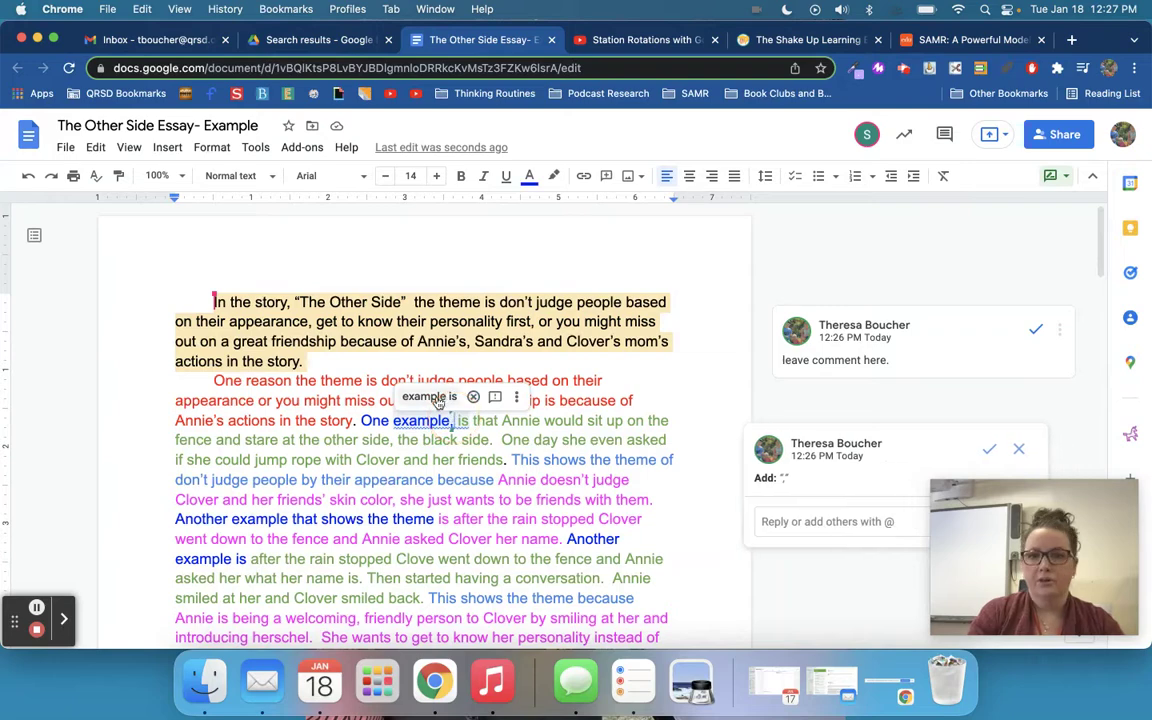
click(430, 397)
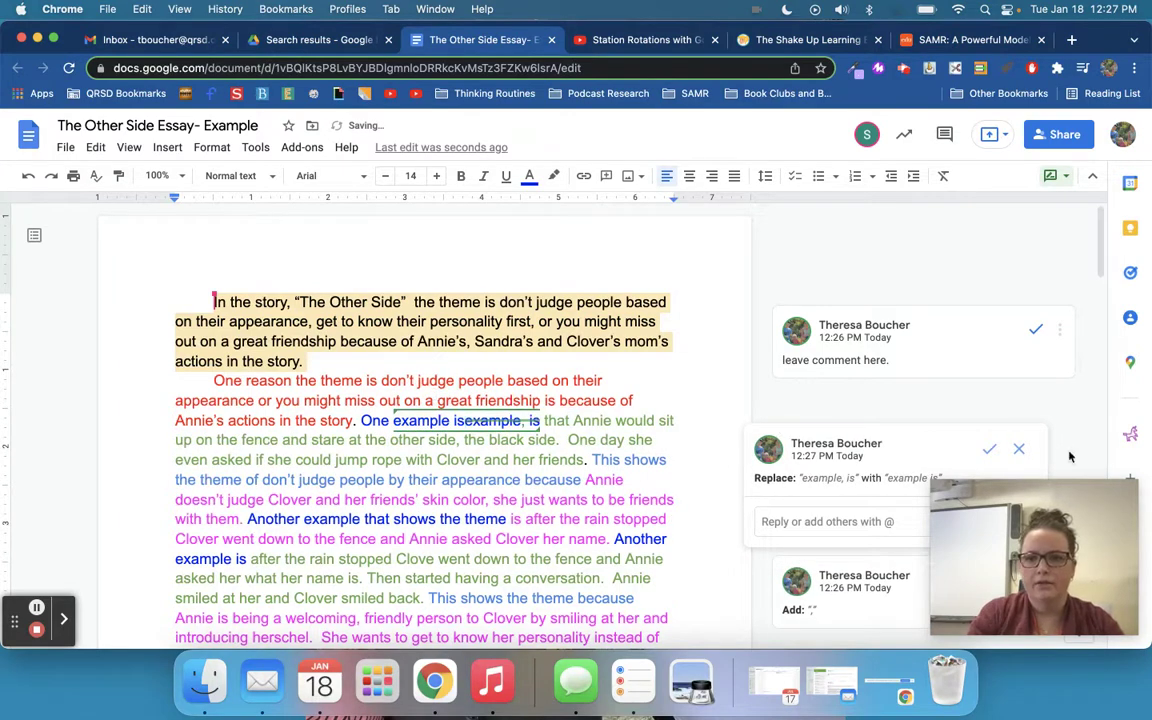
- Reject both the "example is" replacement and the added-comma suggestion in the second paragraph
drag(1080, 505, 1106, 27)
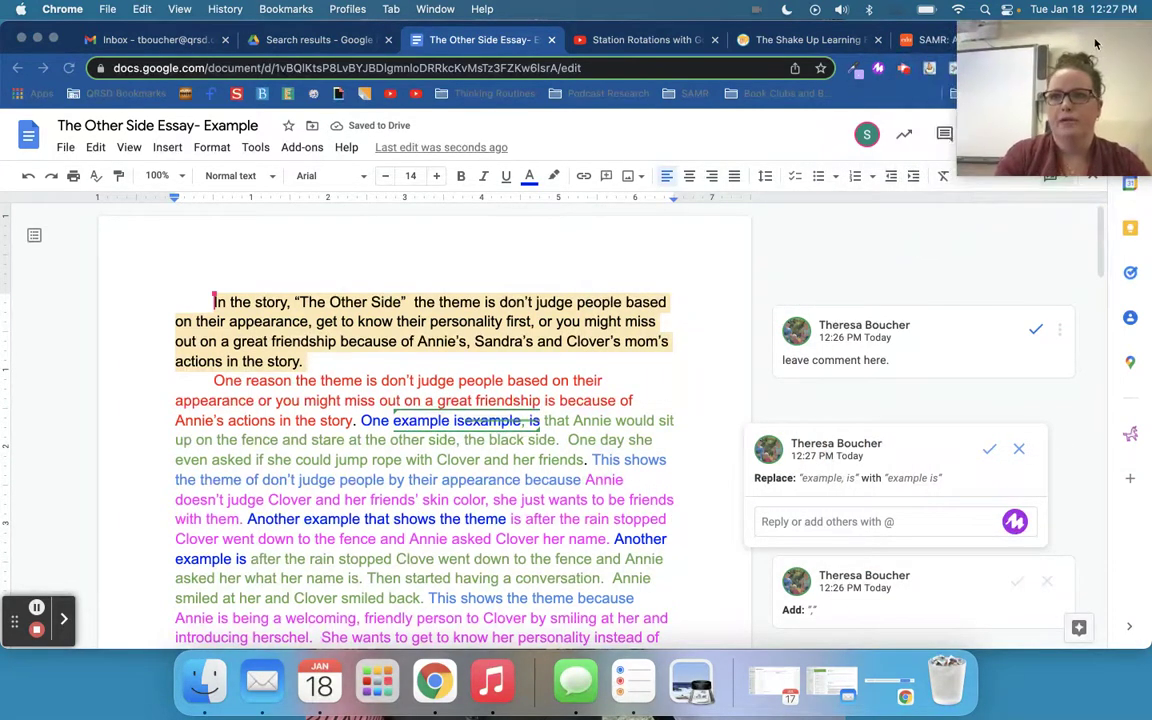
click(1017, 451)
click(1049, 452)
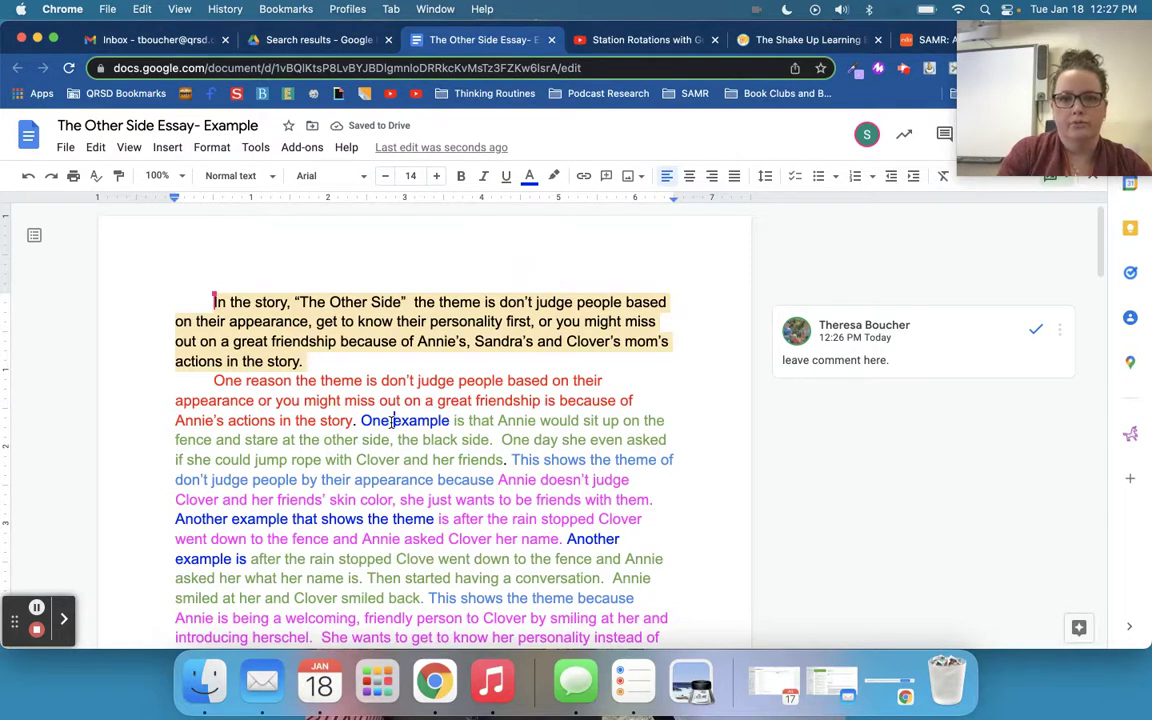
drag(394, 421, 492, 422)
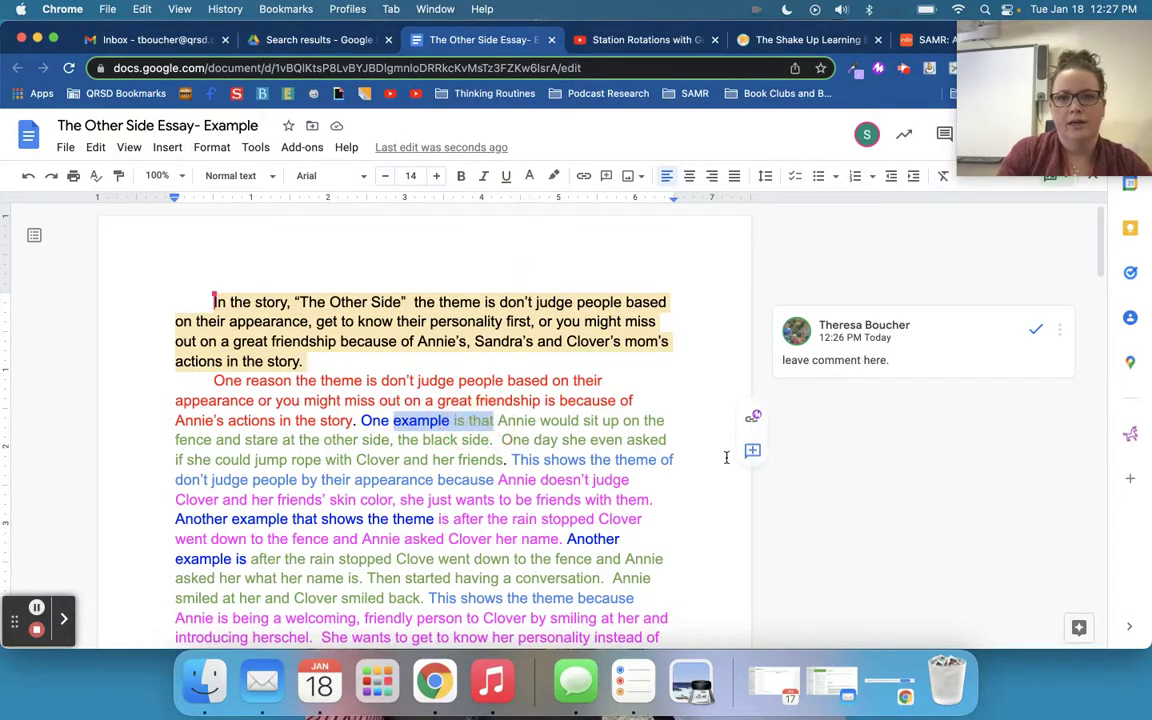
right_click(453, 421)
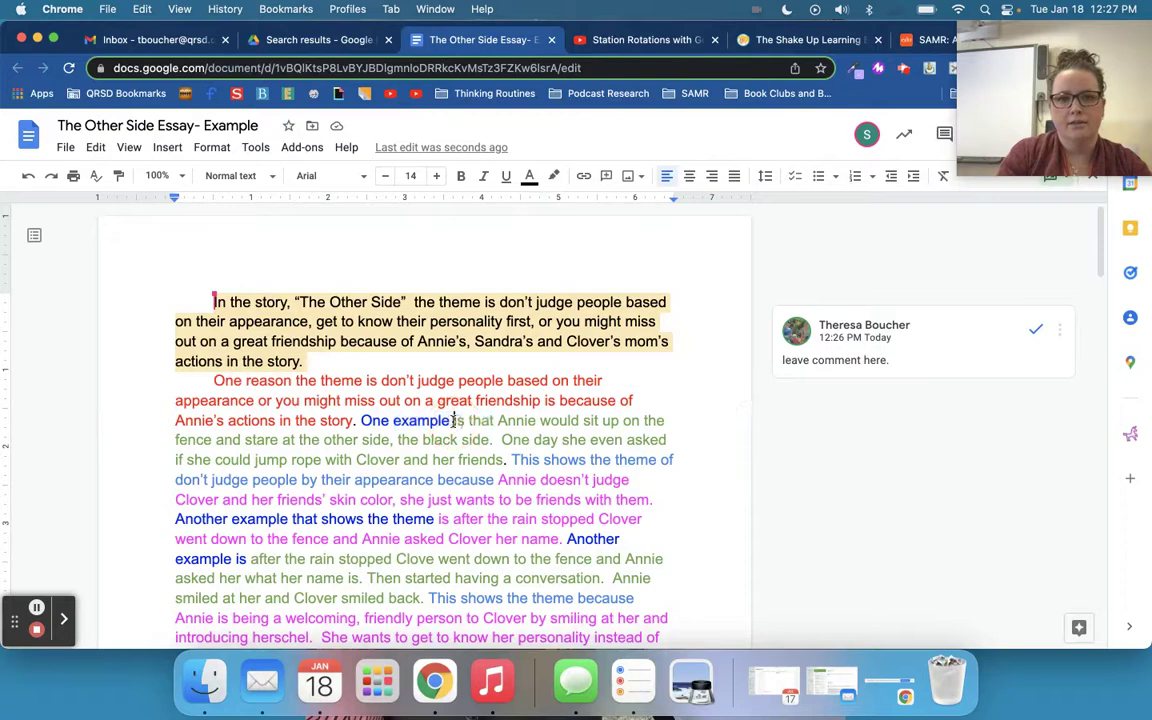
double_click(455, 421)
click(478, 406)
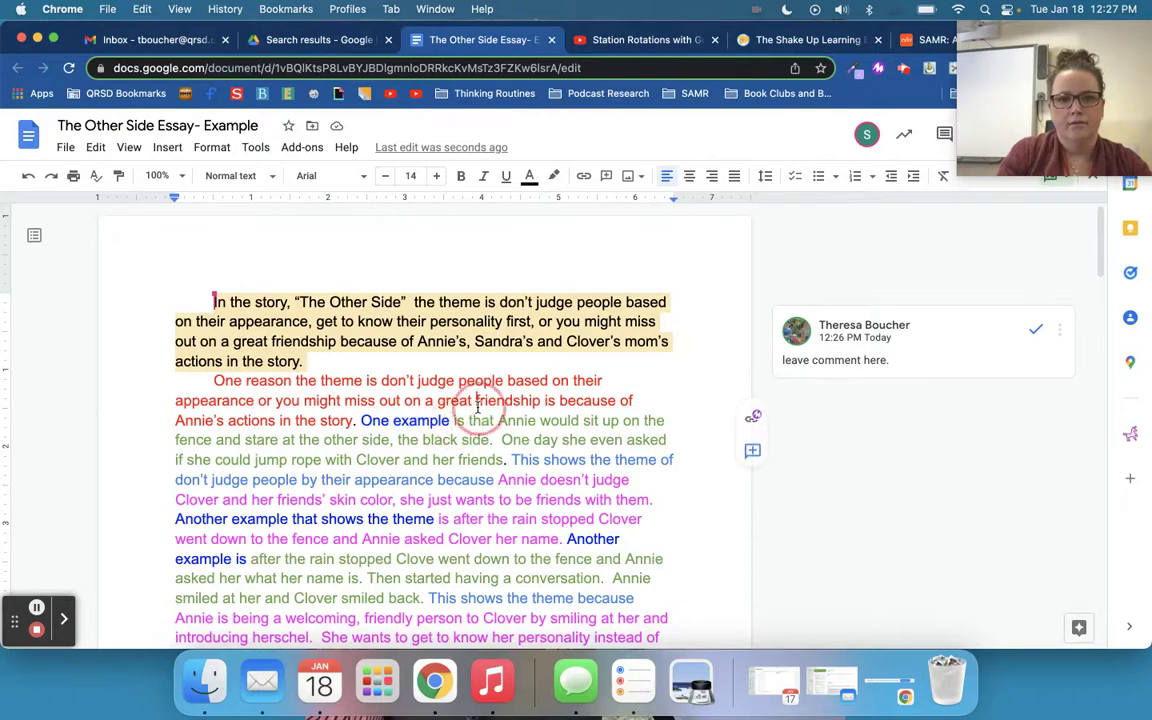
drag(361, 422, 468, 426)
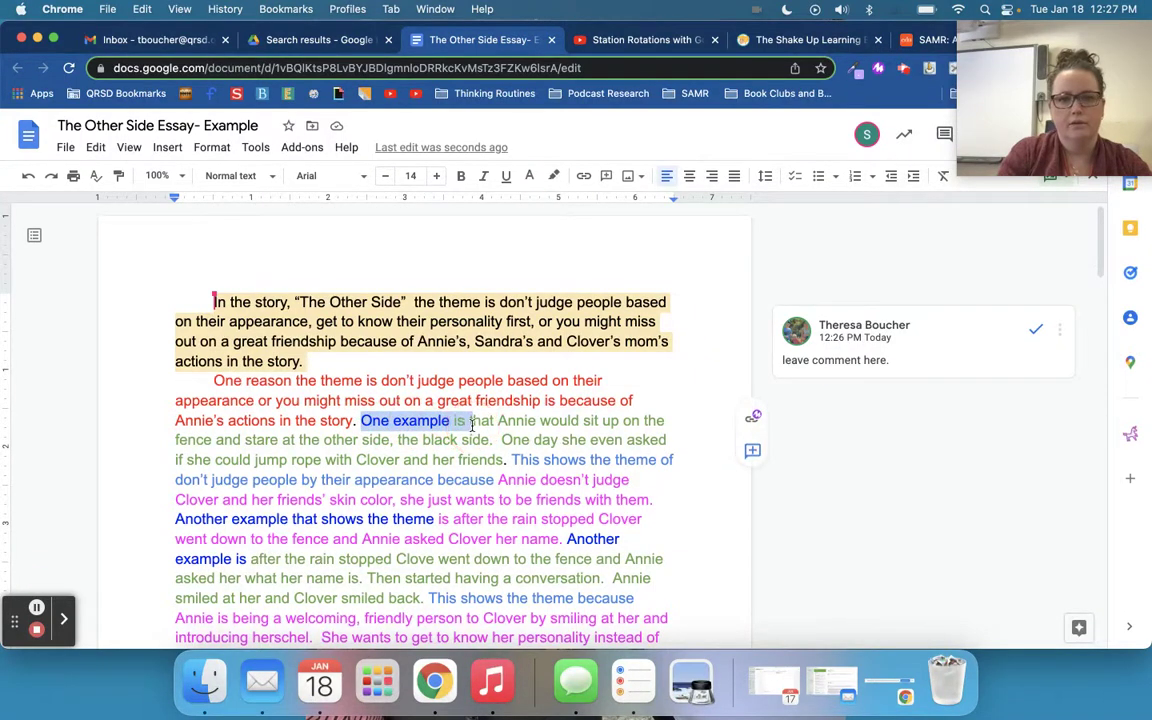
key(super+alt+m)
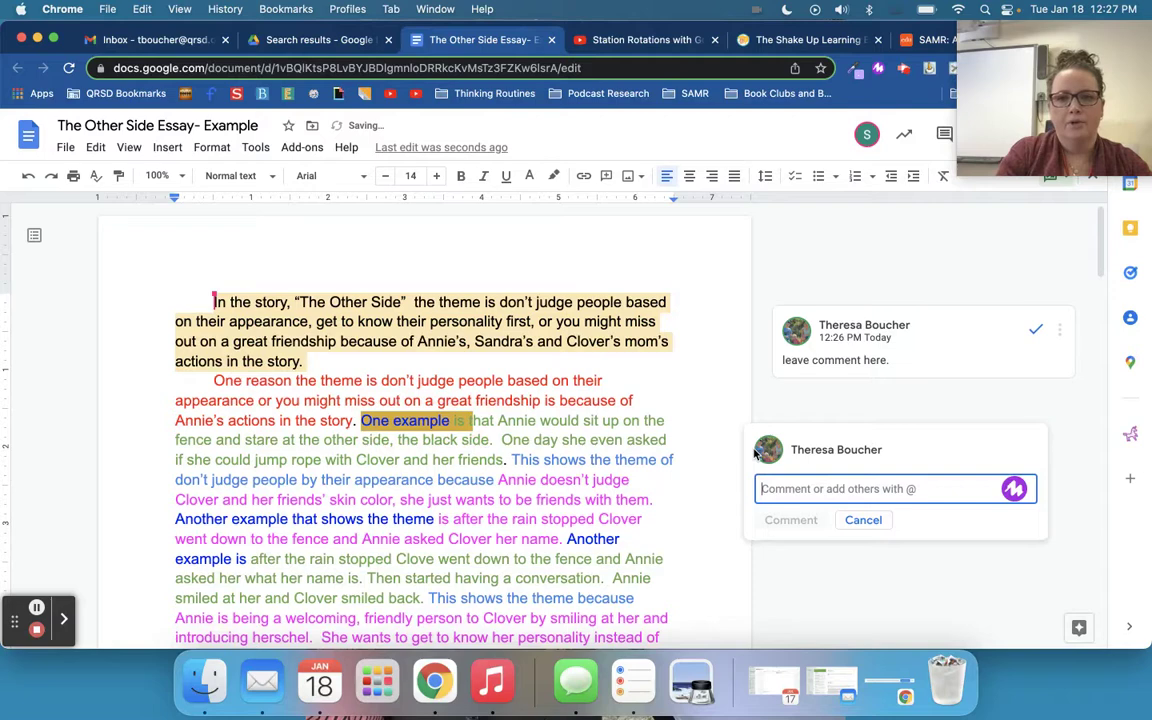
- Suggest adding "from the story" after "One example" in the second paragraph
click(454, 421)
text(from the story)
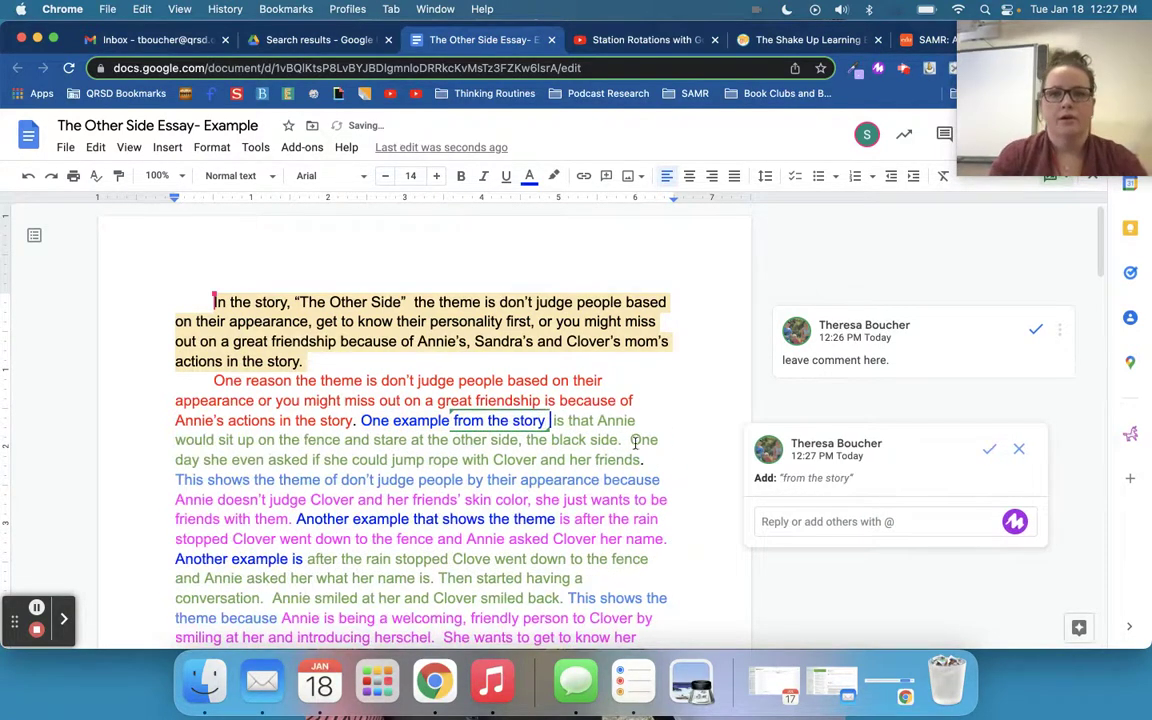
click(790, 398)
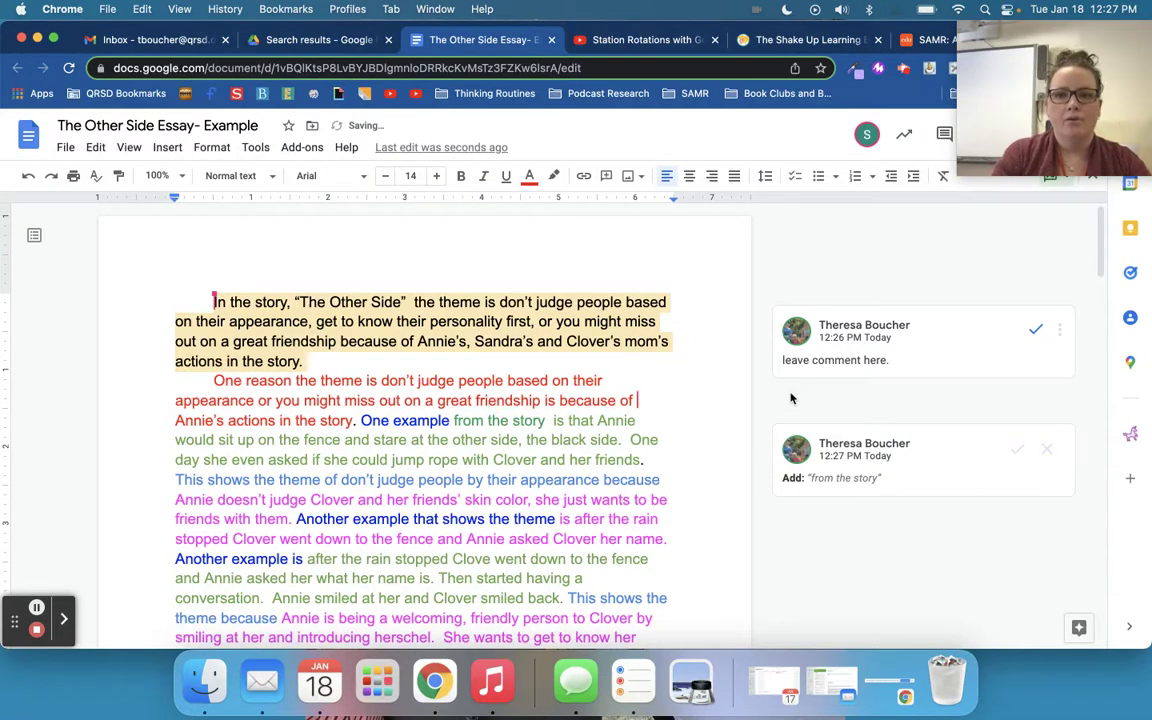
- Examine the "from the story" suggestion, its accept and reject options, and the comment on the opening paragraph
click(818, 468)
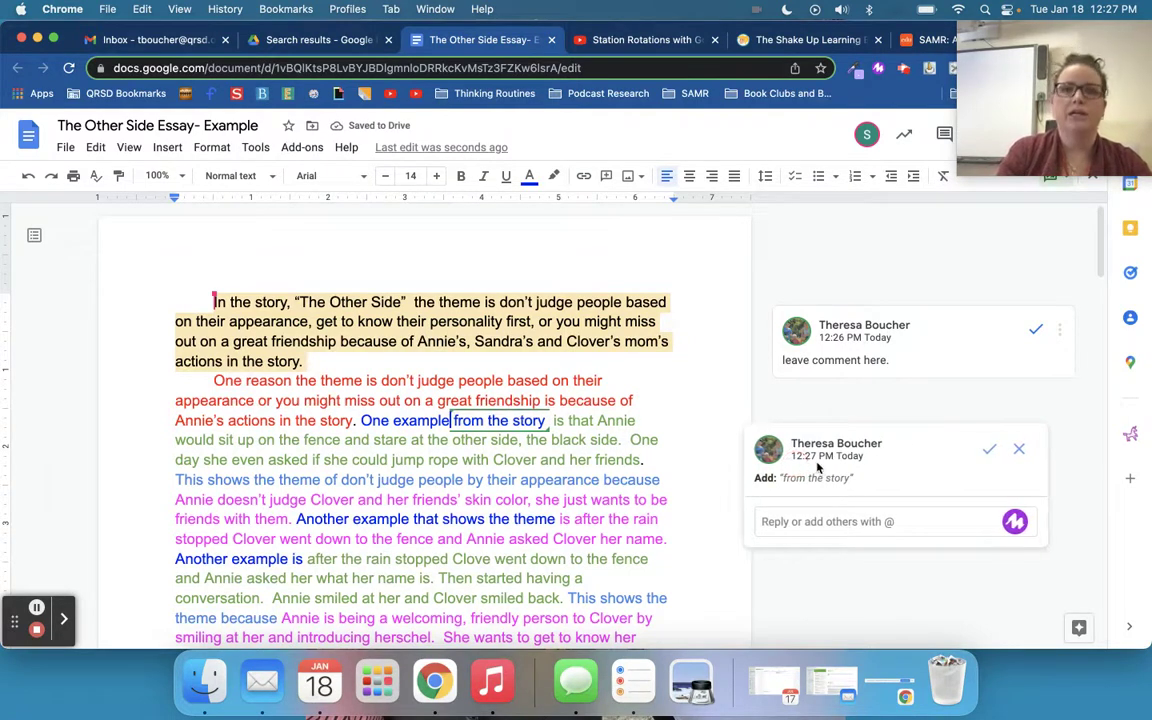
click(841, 415)
click(842, 440)
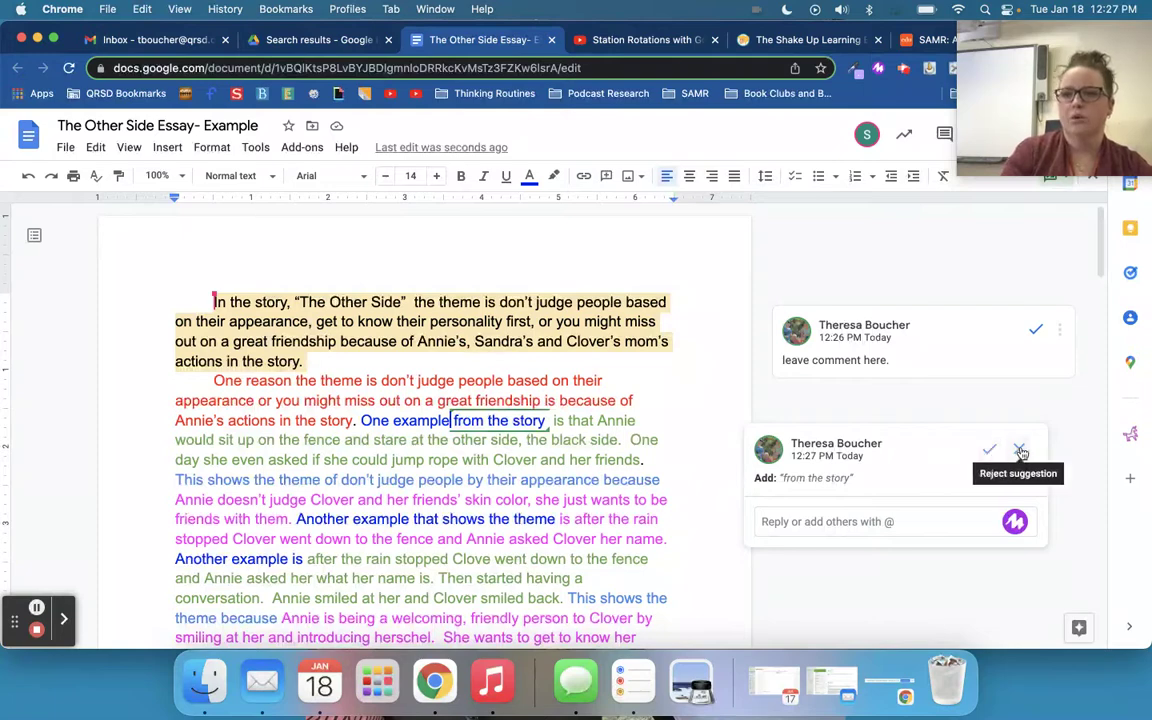
click(966, 257)
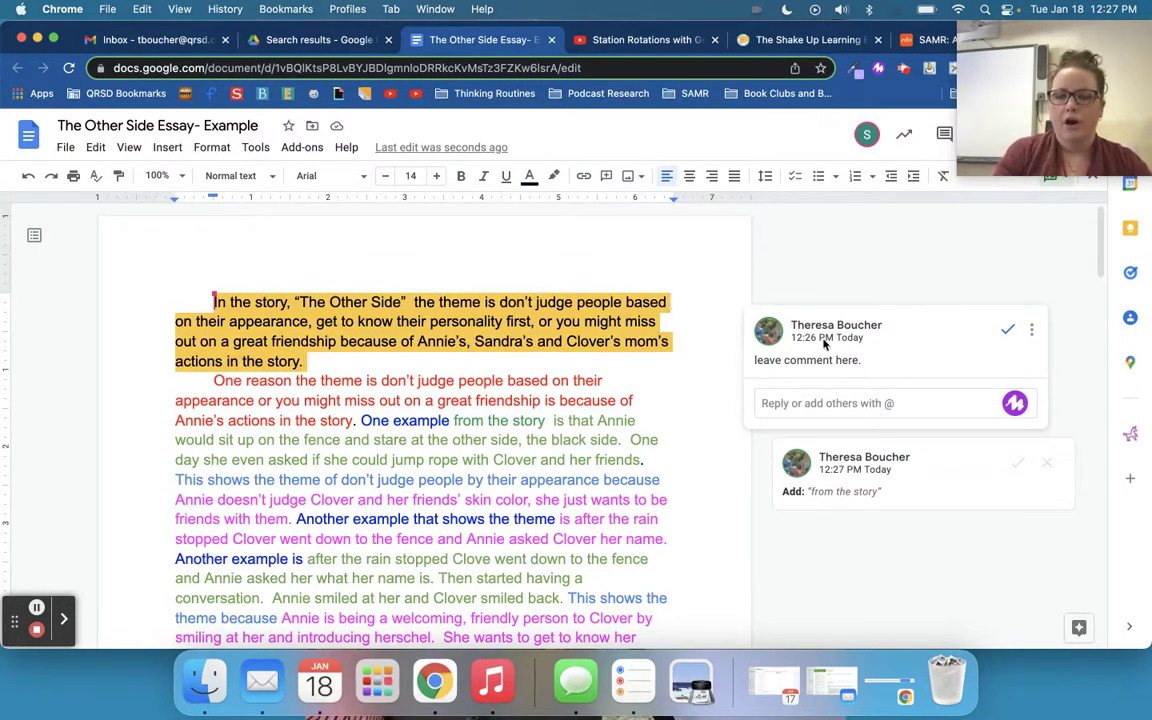
click(838, 465)
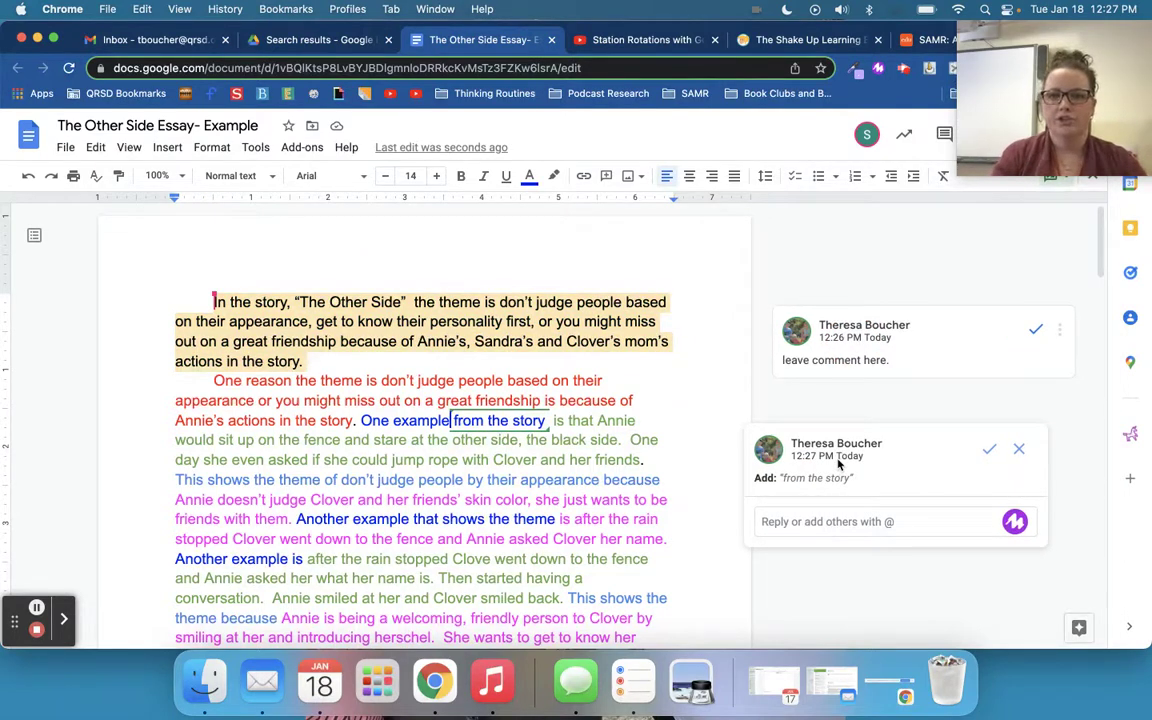
- Try accepting the "from the story" suggestion in the second paragraph, then reject it instead
click(485, 421)
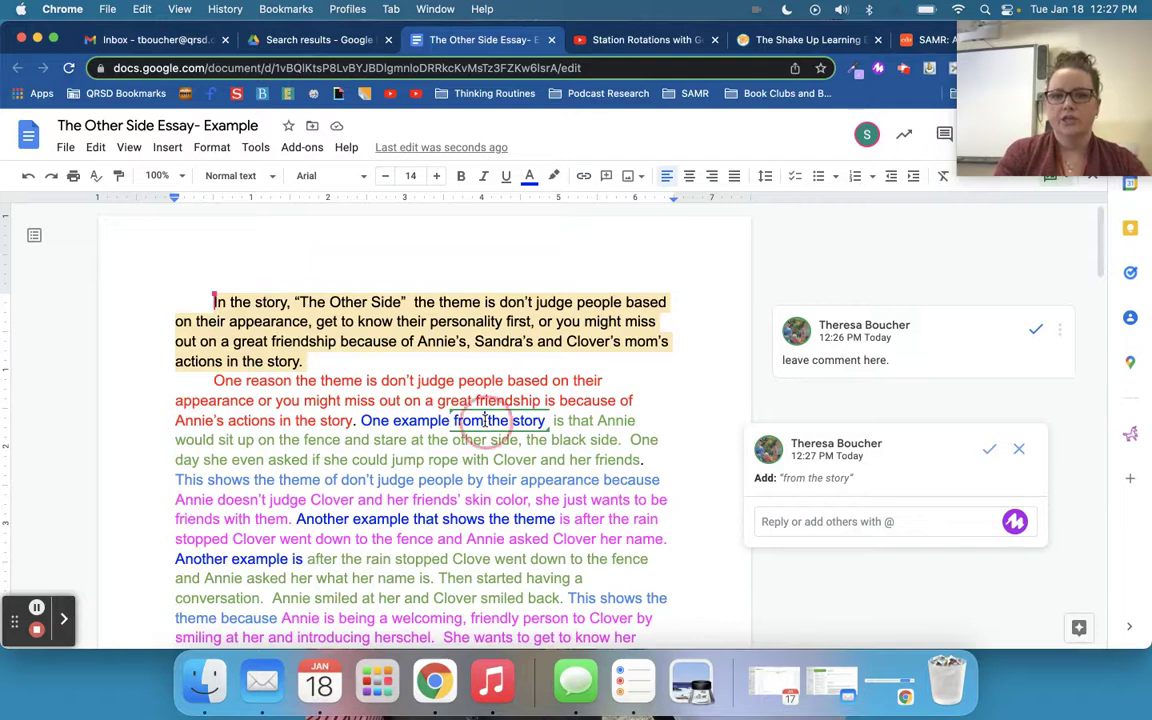
click(986, 450)
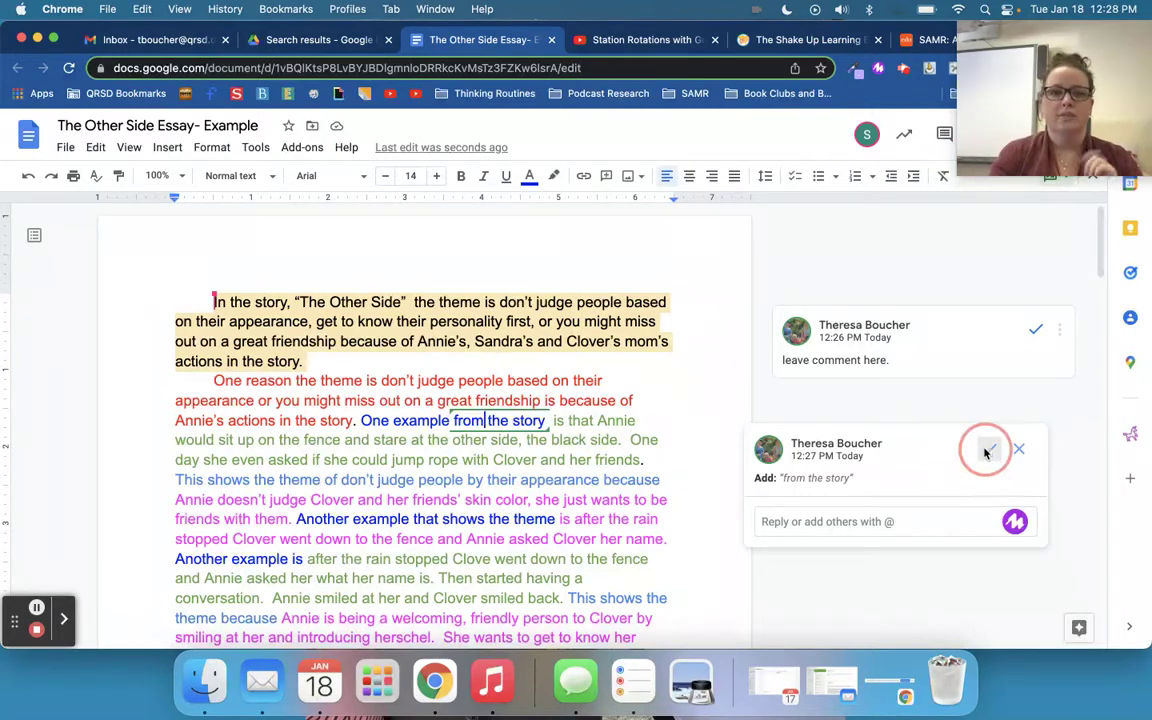
key(super+z)
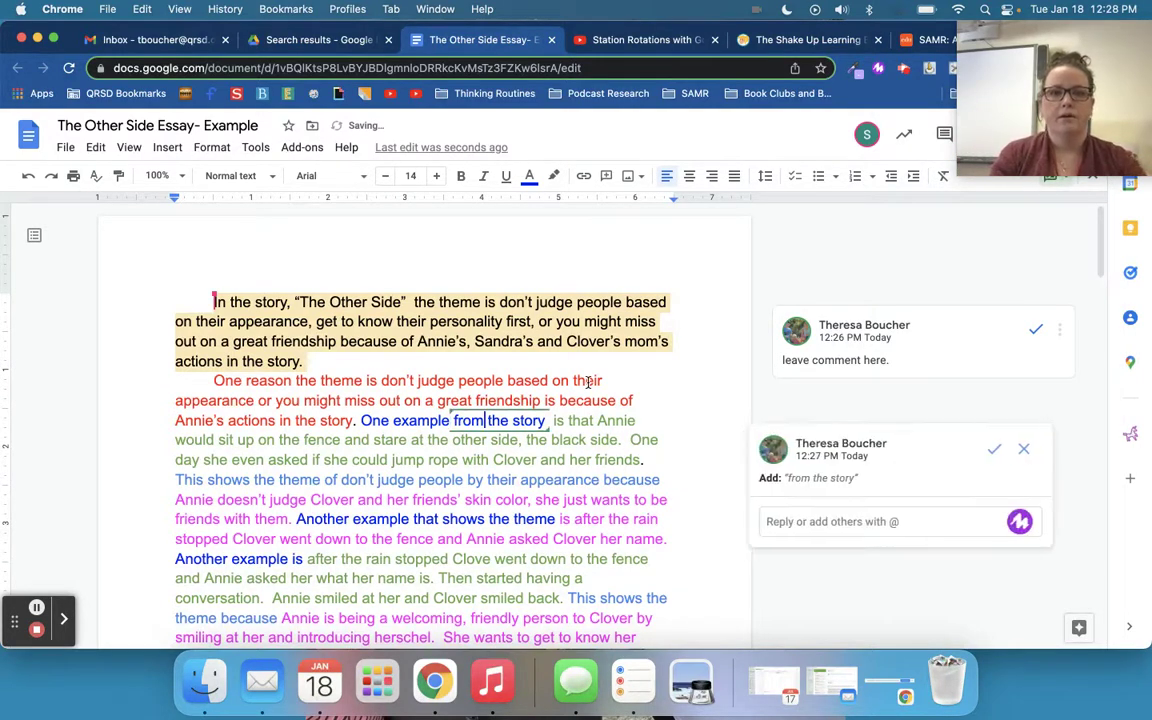
click(1019, 449)
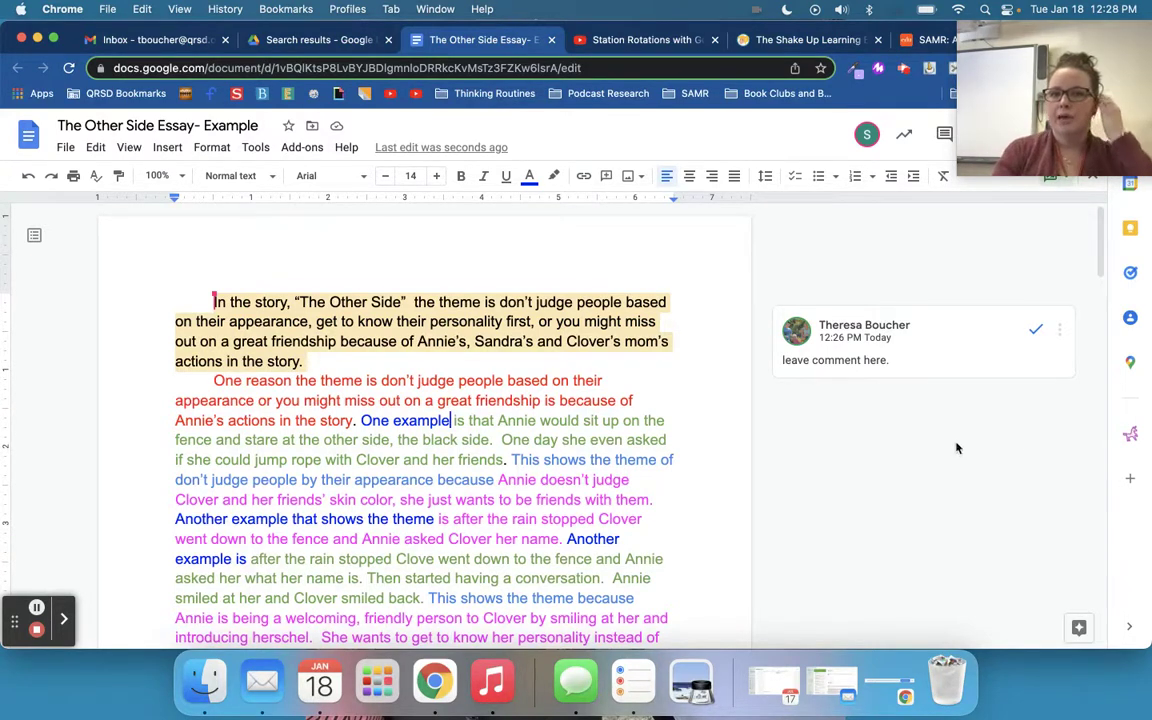
click(452, 422)
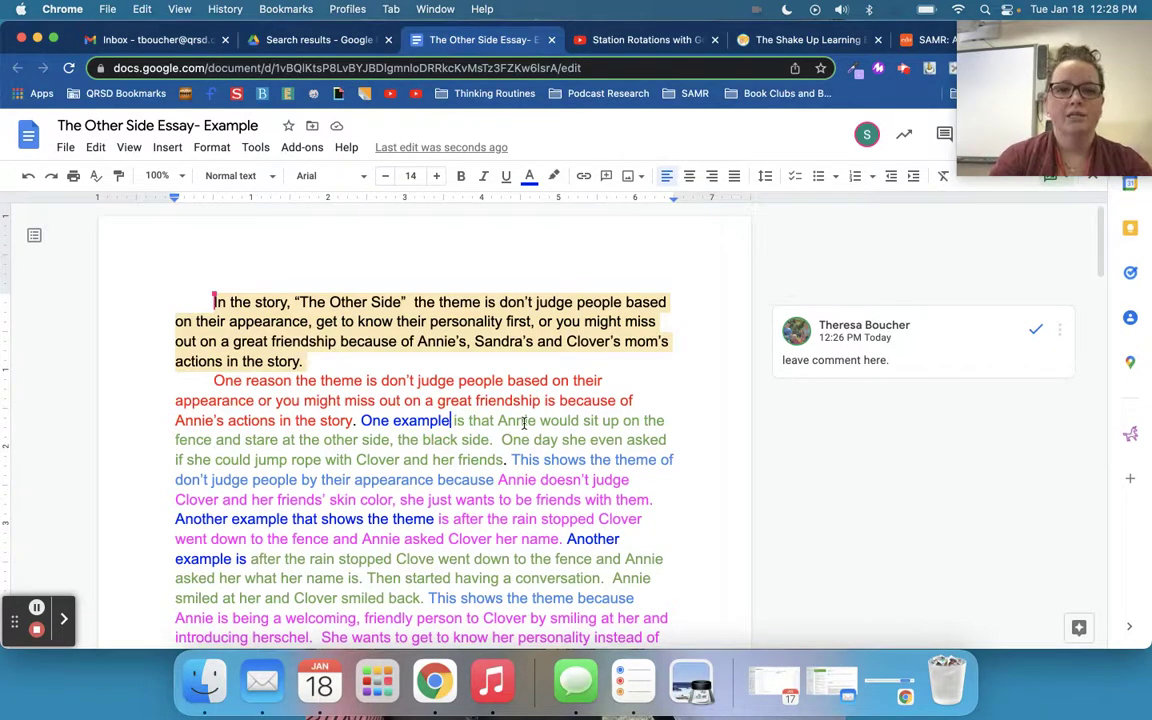
text(from th)
key(BackSpace)
key(BackSpace)
key(BackSpace)
key(BackSpace)
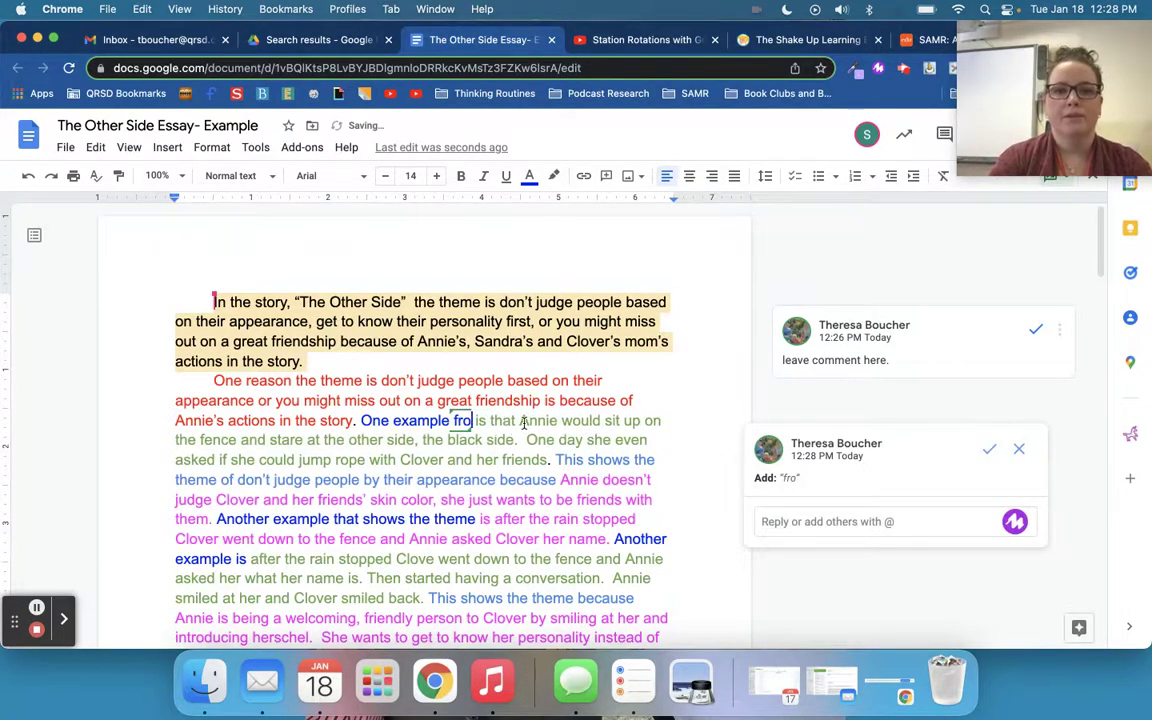
key(BackSpace)
key(BackSpace)
key(BackSpace)
key(BackSpace)
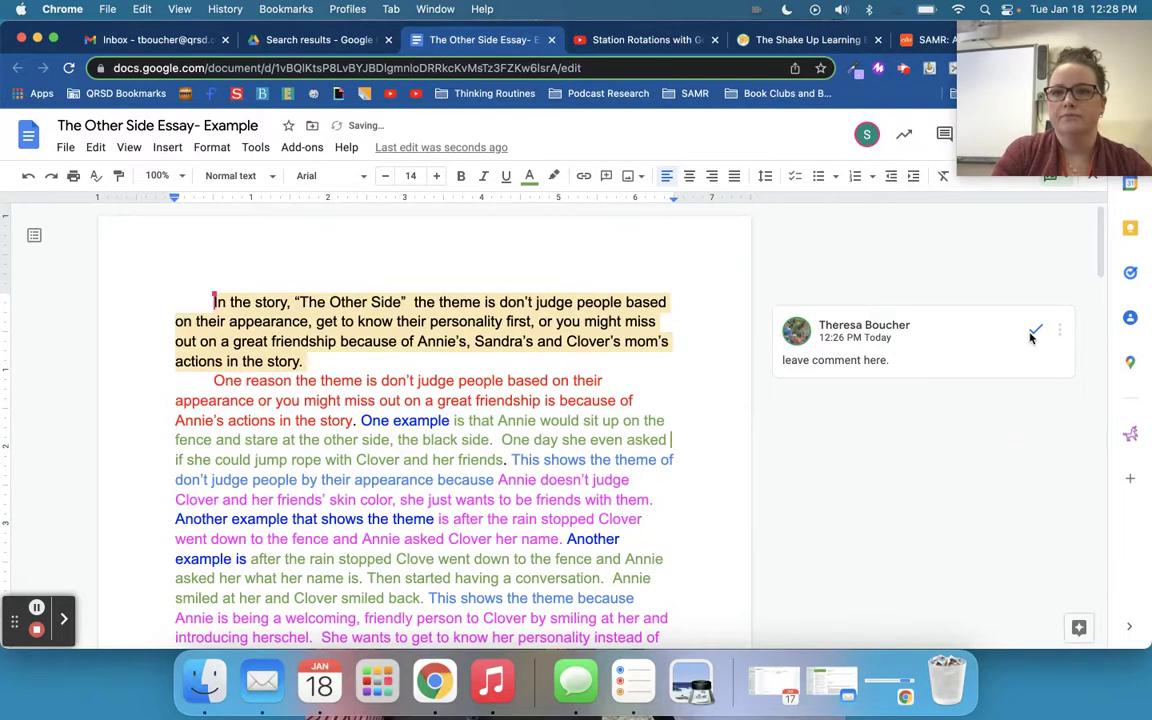
- Switch the document to Editing mode and insert "from the story" directly after "One example" in the second paragraph
drag(1061, 57, 1059, 288)
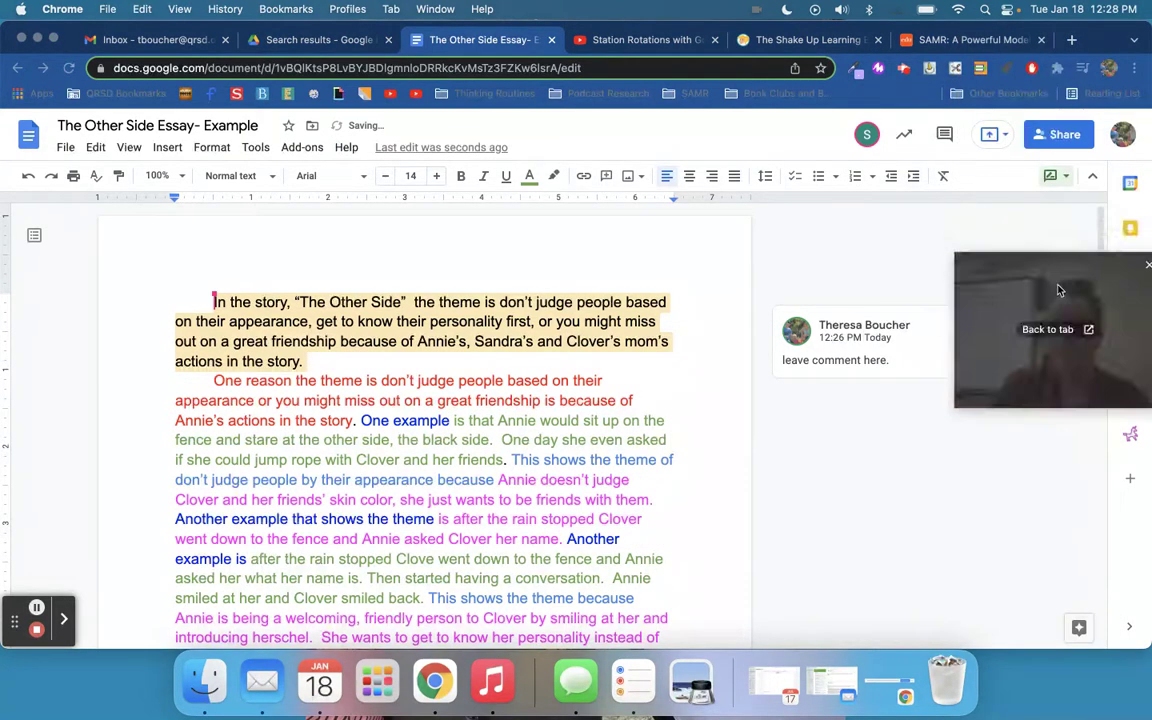
click(1066, 178)
click(1010, 207)
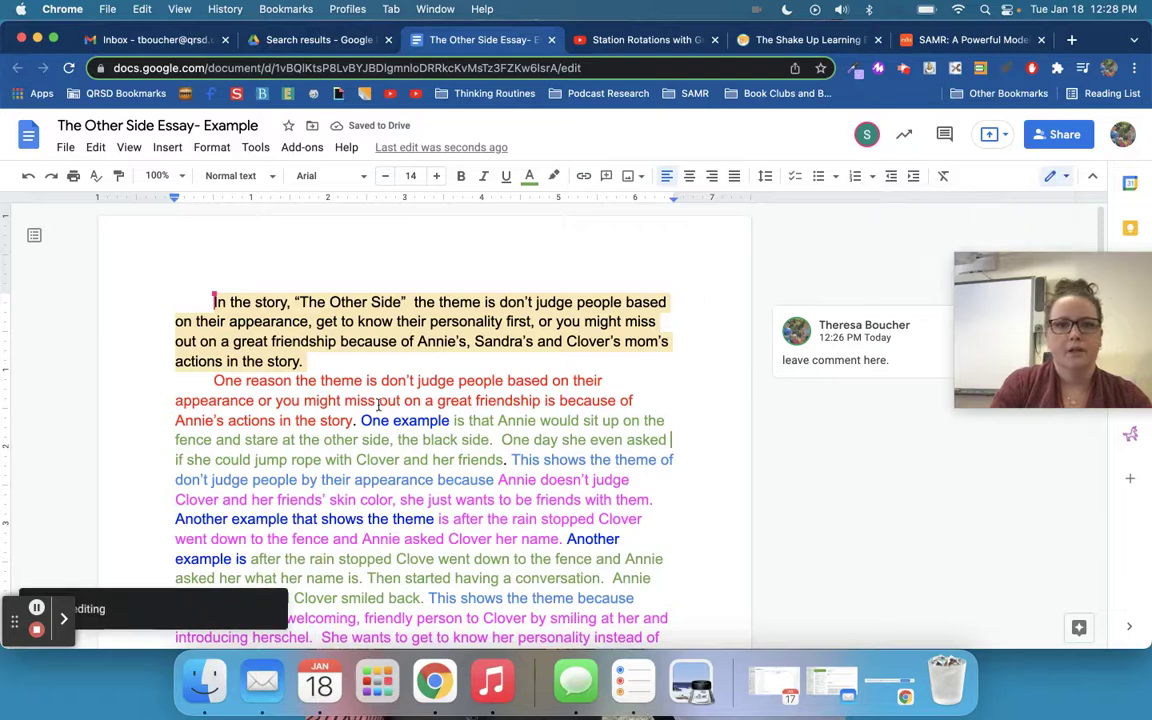
click(460, 421)
text(from)
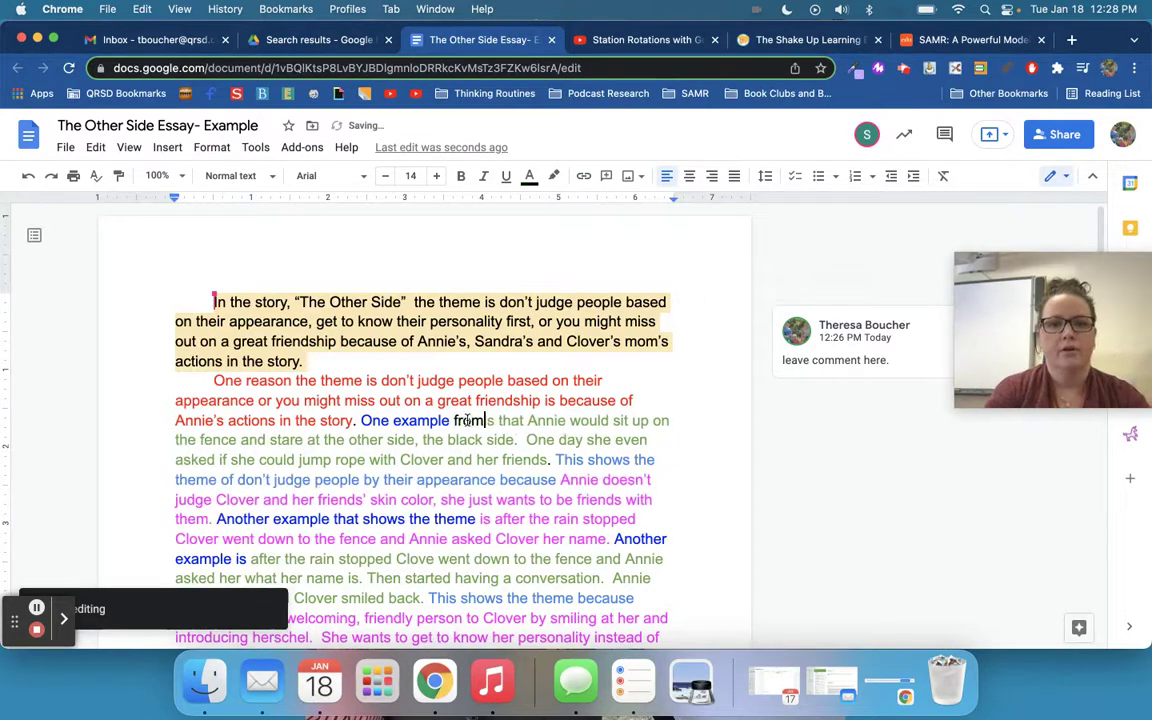
text( the story is)
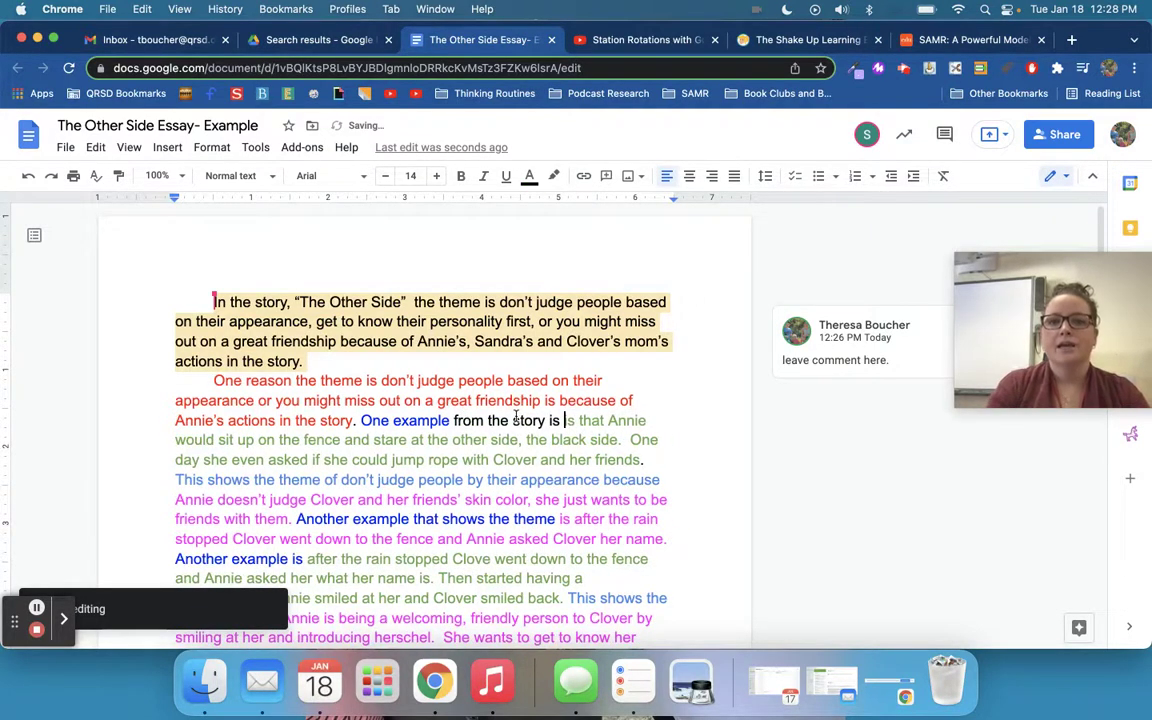
key(BackSpace)
key(BackSpace)
key(BackSpace)
key(BackSpace)
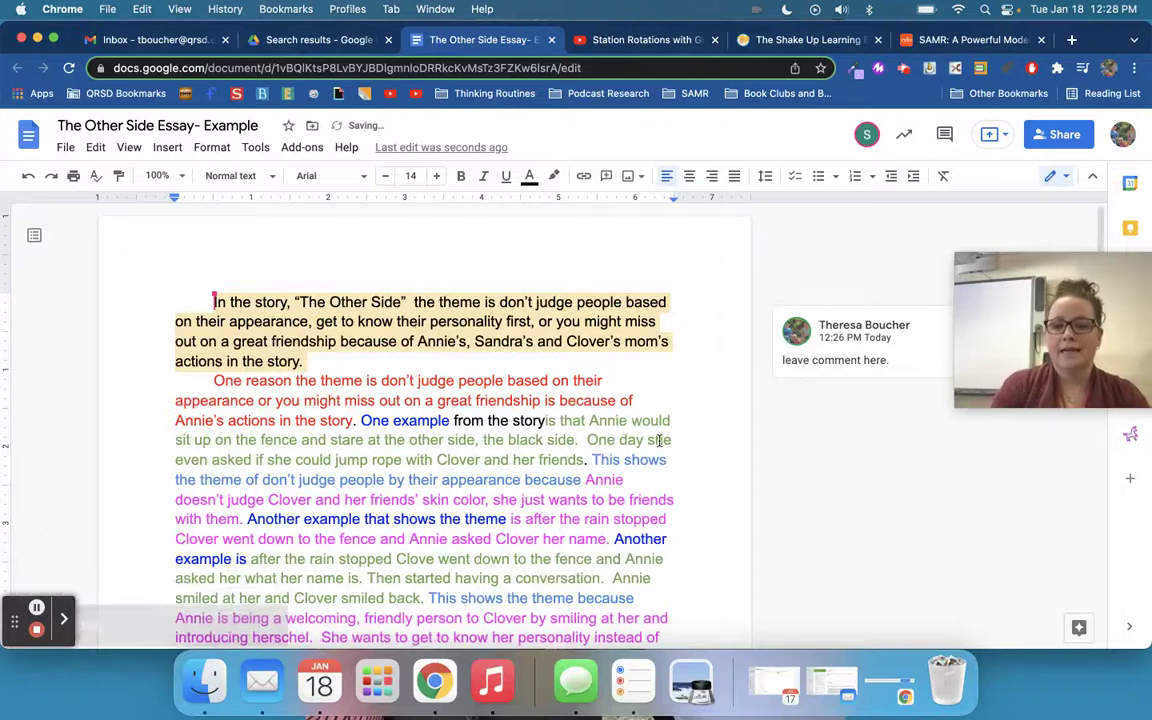
- Delete the directly inserted words "from the story" from the second paragraph
drag(1055, 390, 1055, 620)
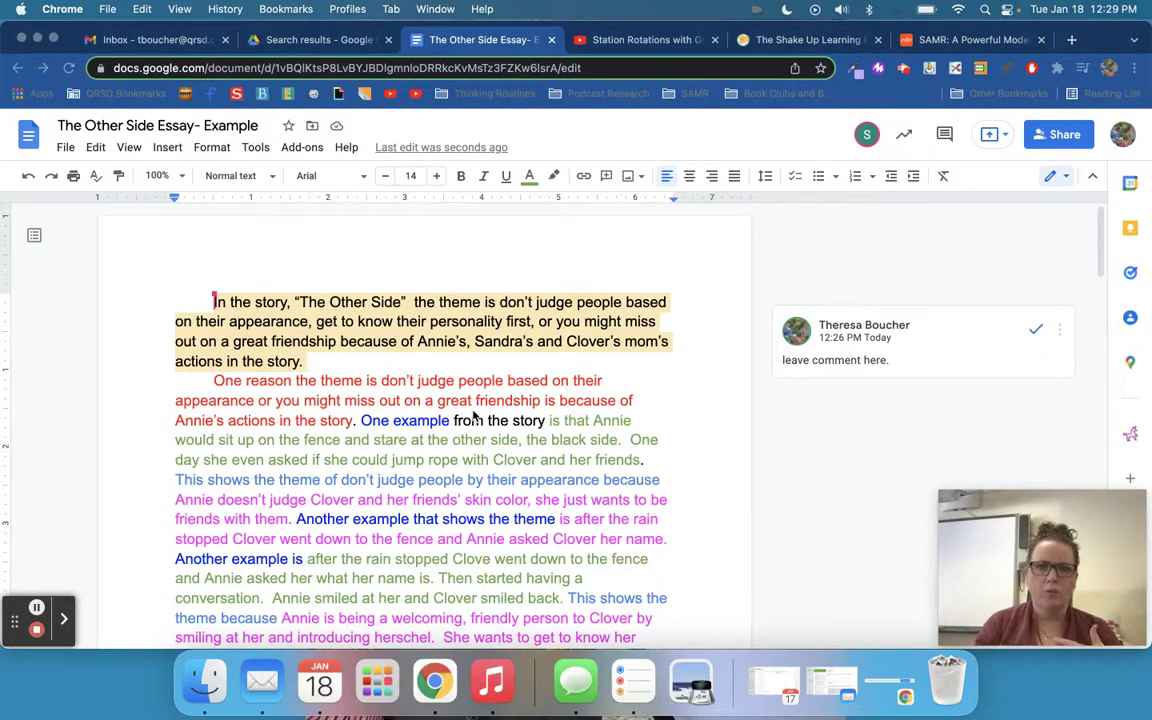
click(453, 420)
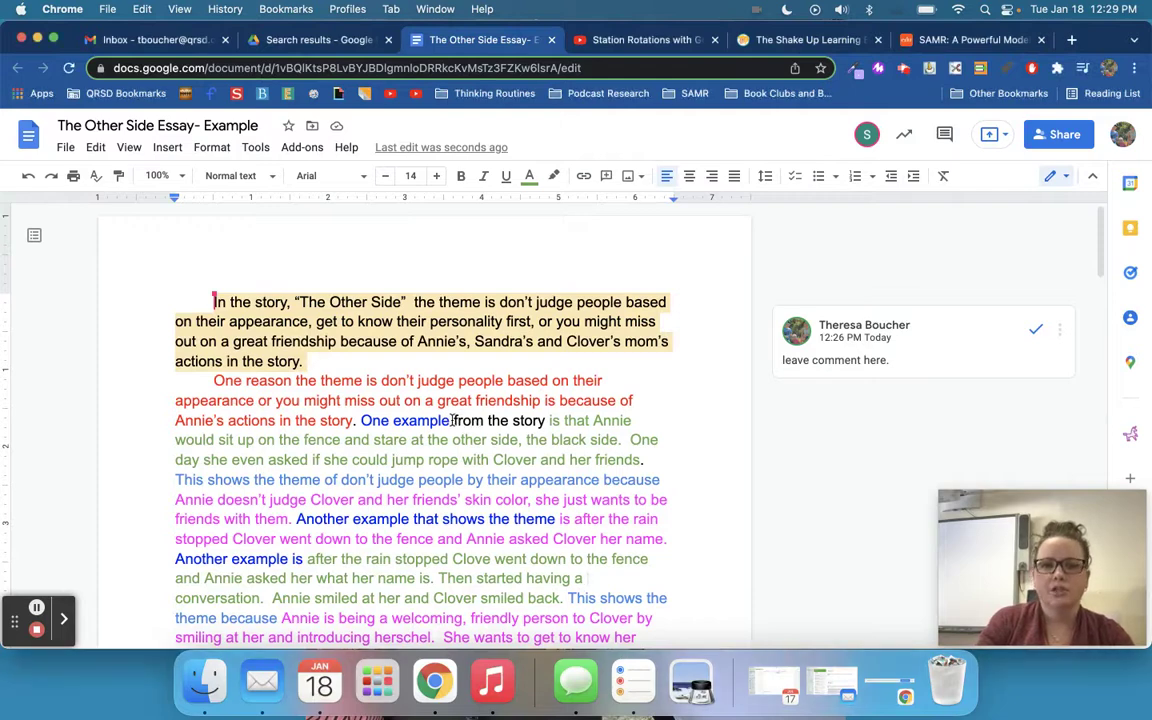
drag(453, 420, 546, 421)
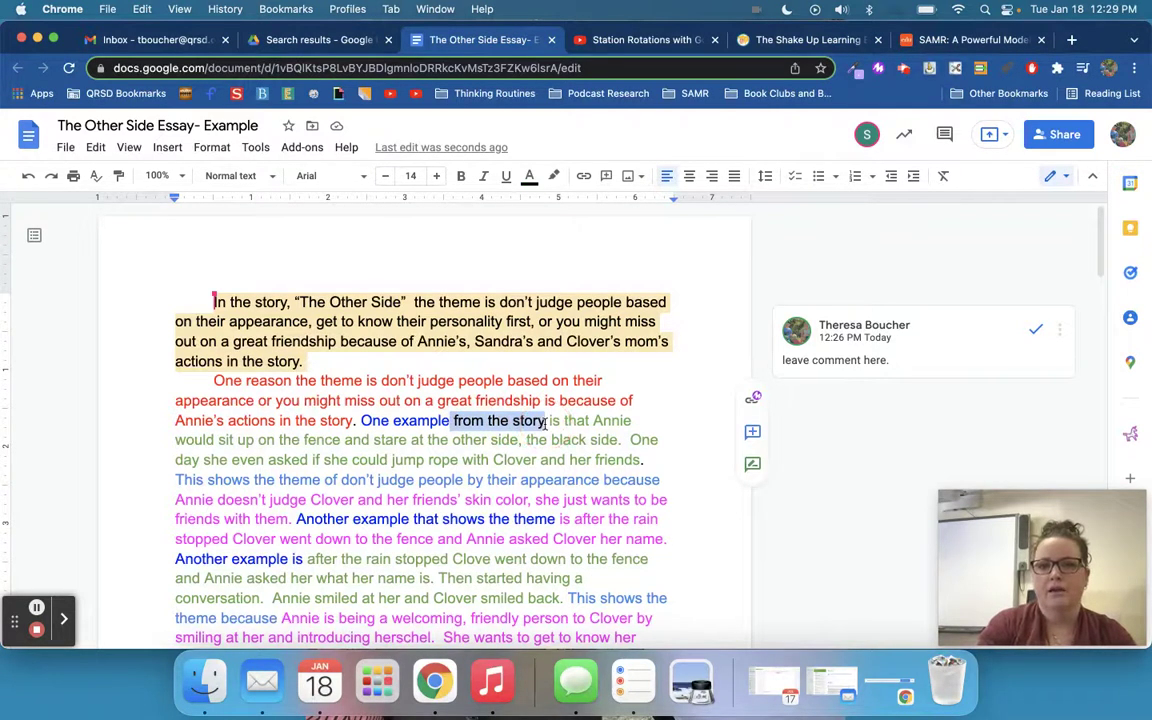
key(BackSpace)
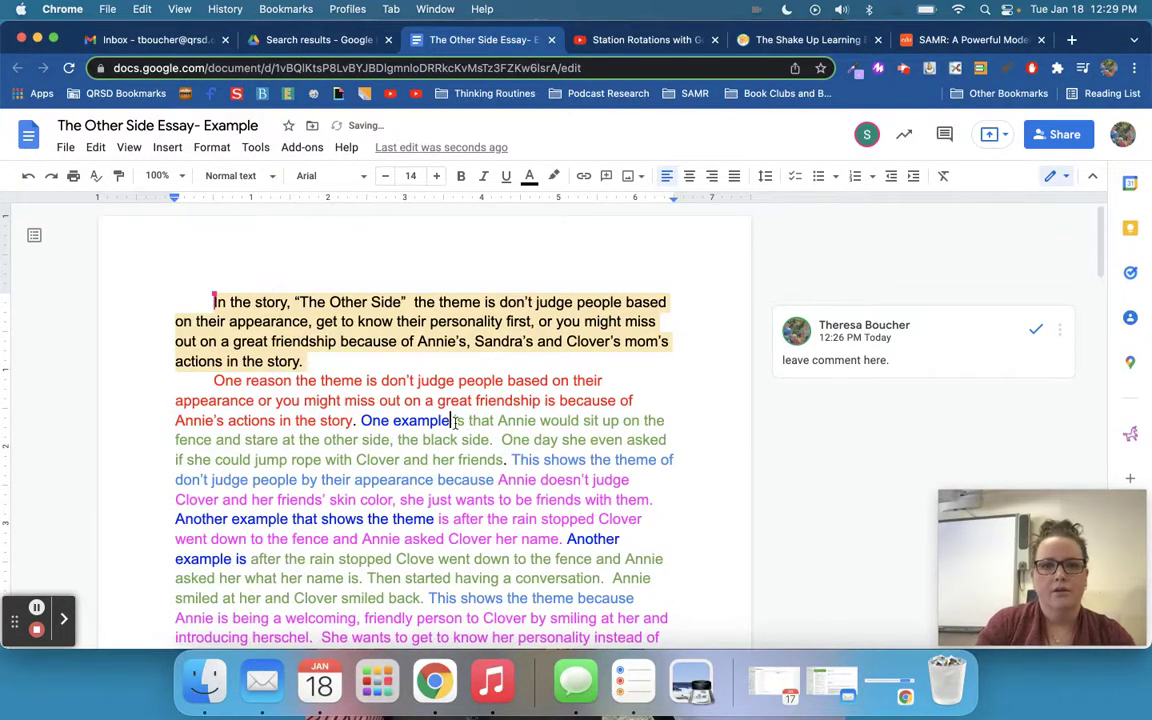
- Switch to Suggesting mode and suggest adding "from the story" after "One example" in the second paragraph
drag(362, 420, 462, 418)
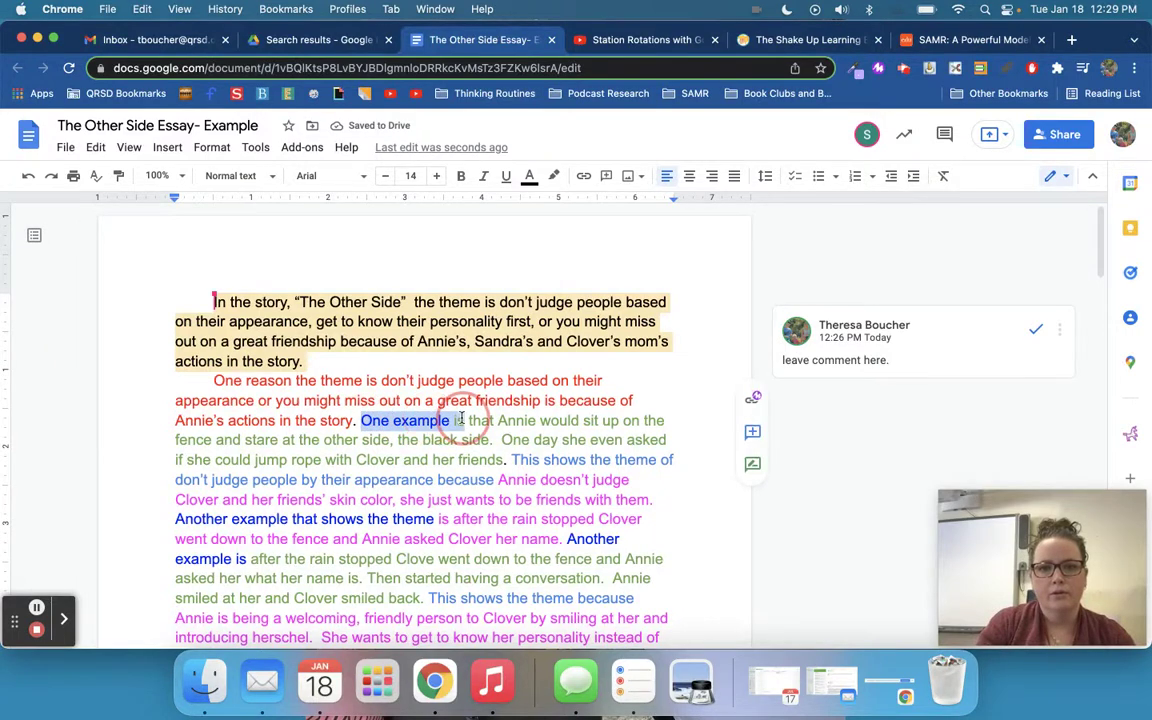
click(752, 465)
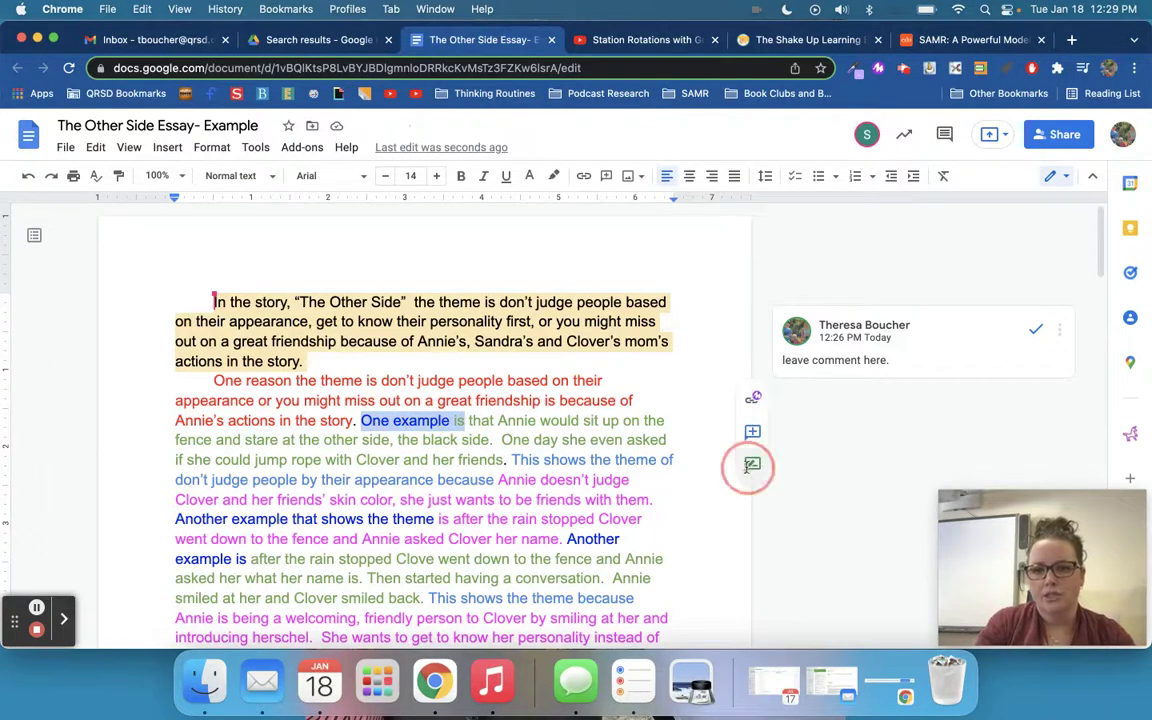
click(453, 420)
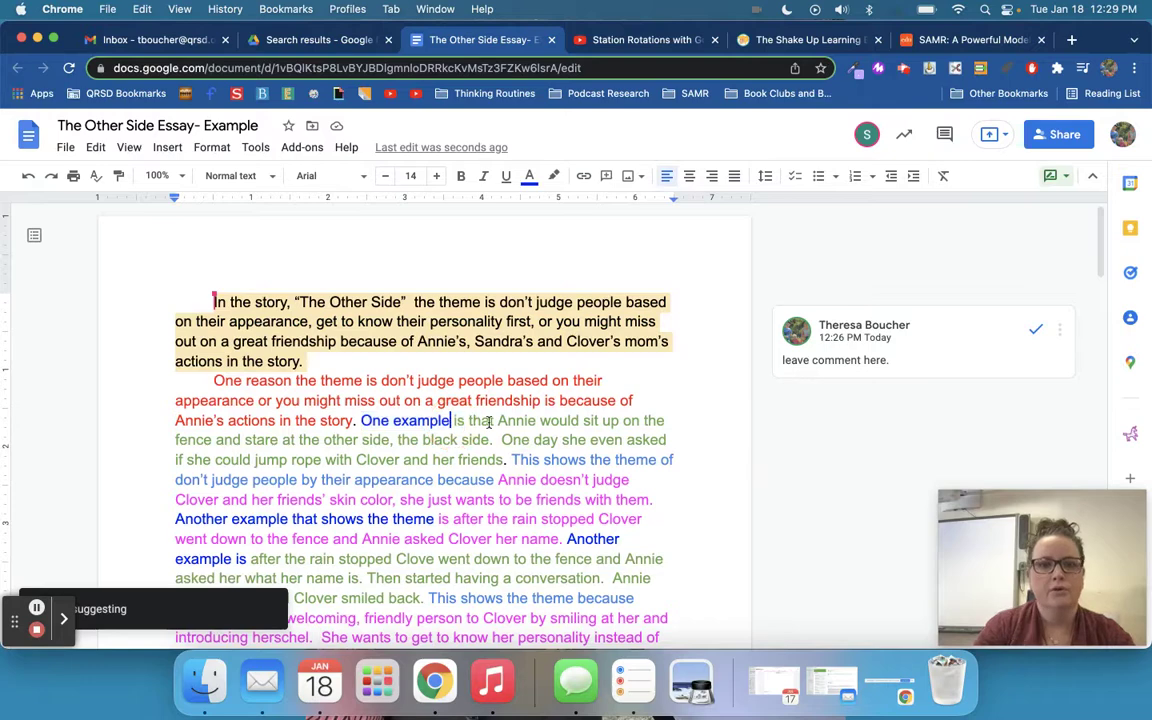
text(from the story)
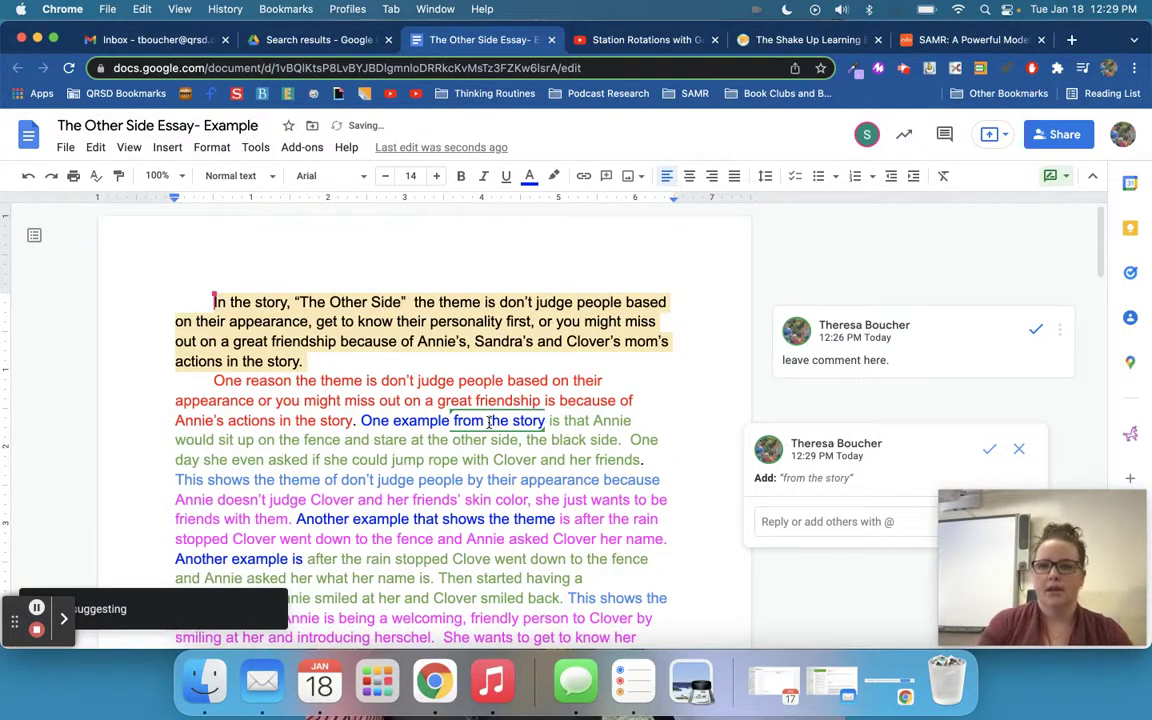
click(949, 410)
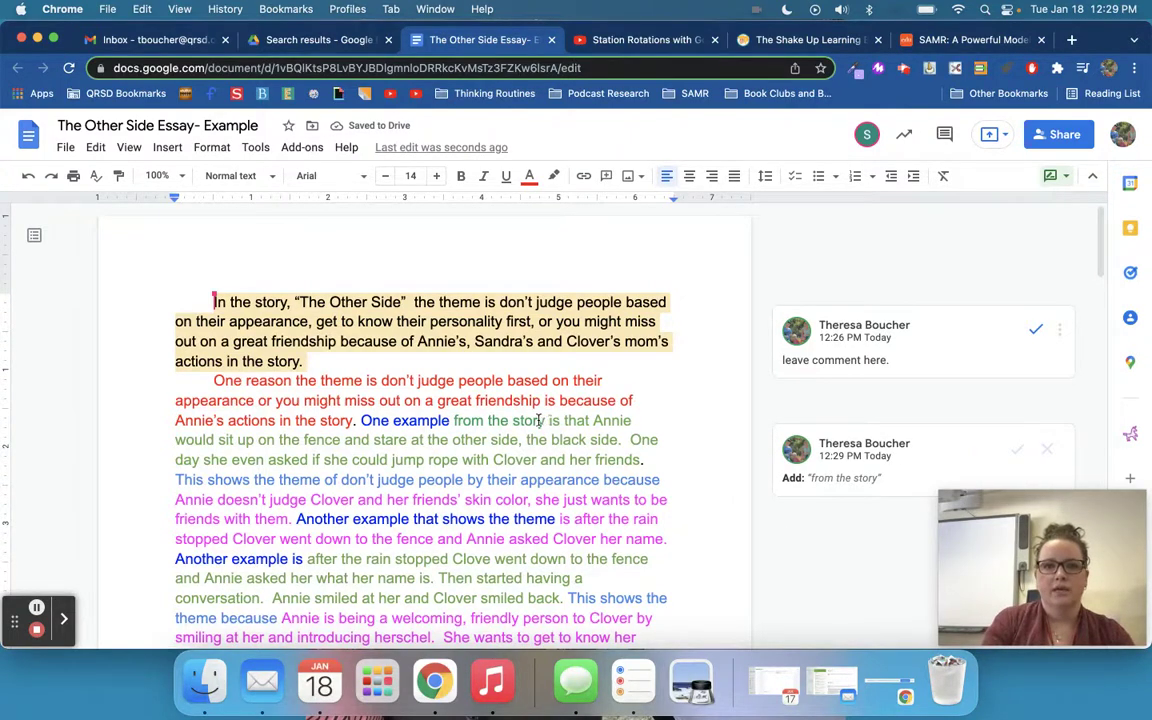
click(826, 457)
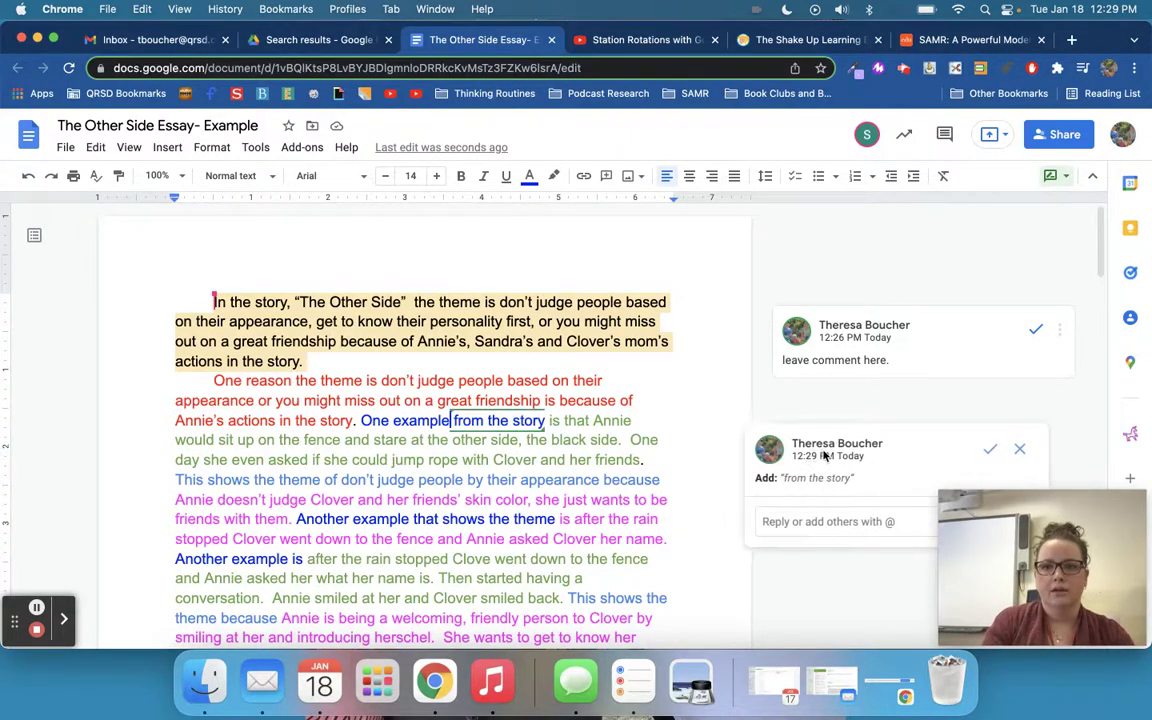
click(836, 331)
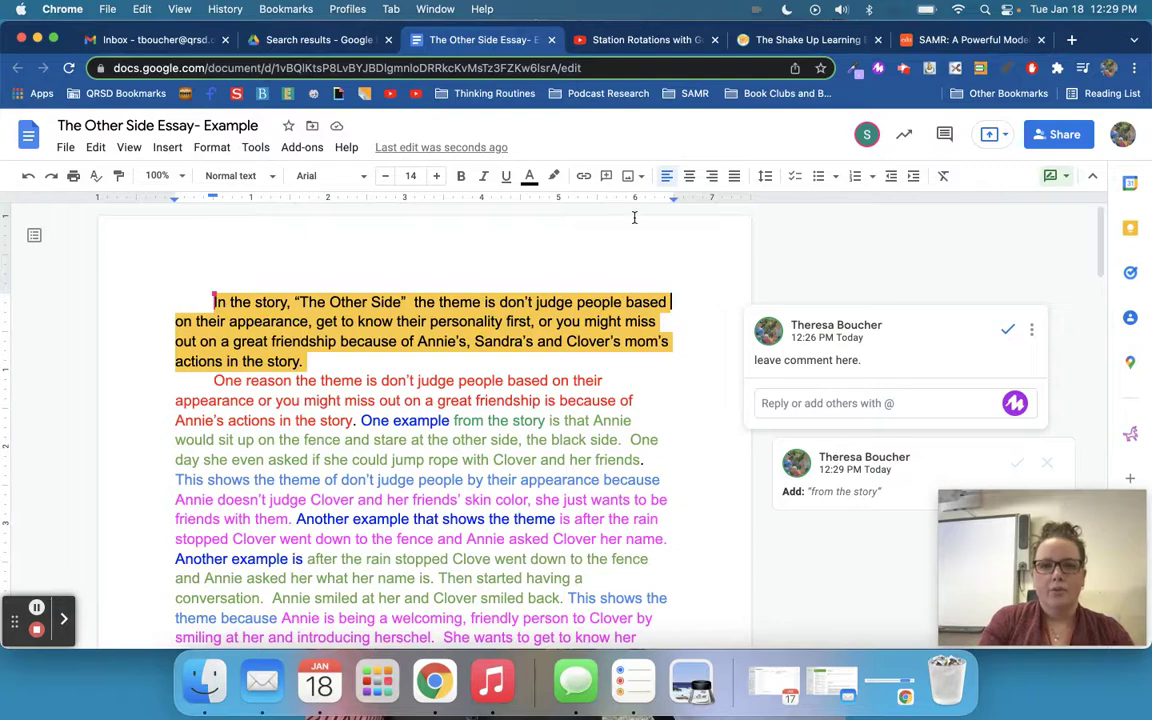
- Switch to the student account's browser window and check which document modes are available there
key(ctrl+Right)
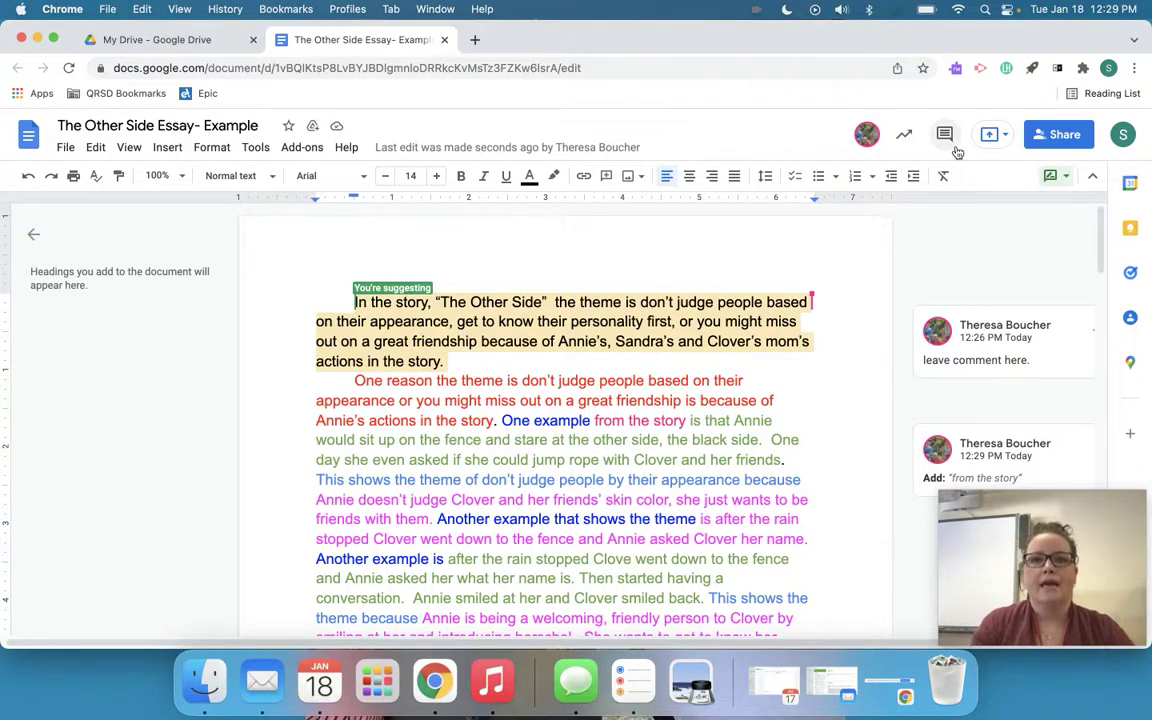
click(1064, 177)
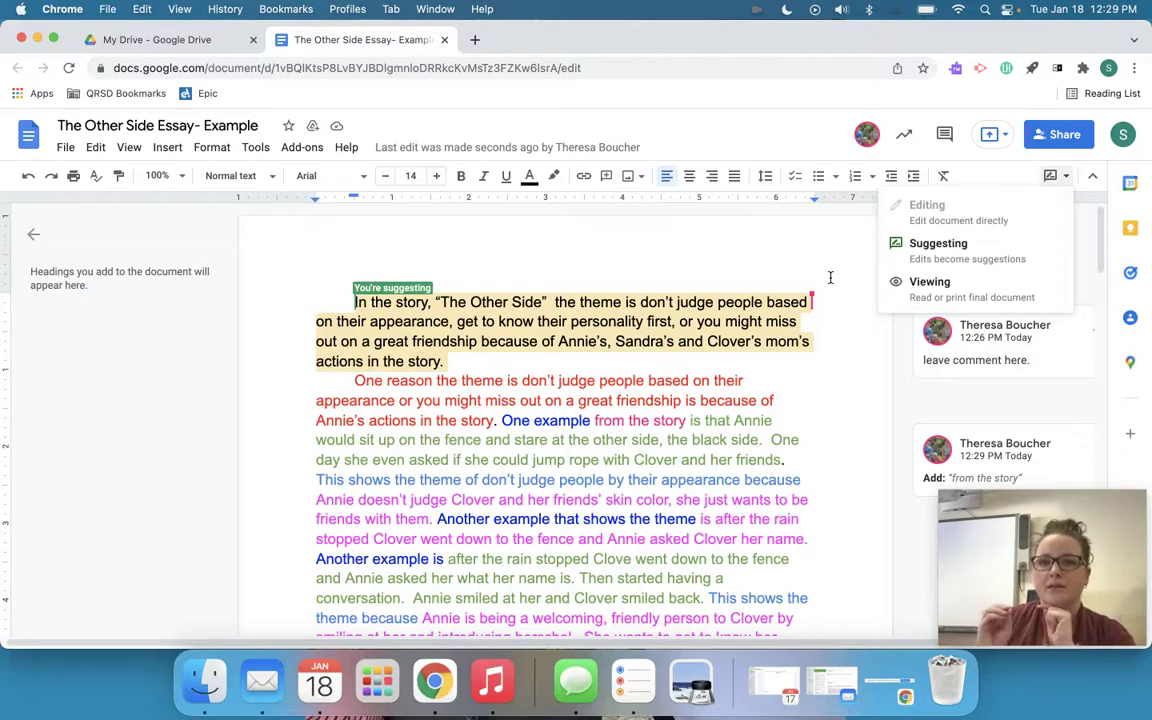
click(869, 381)
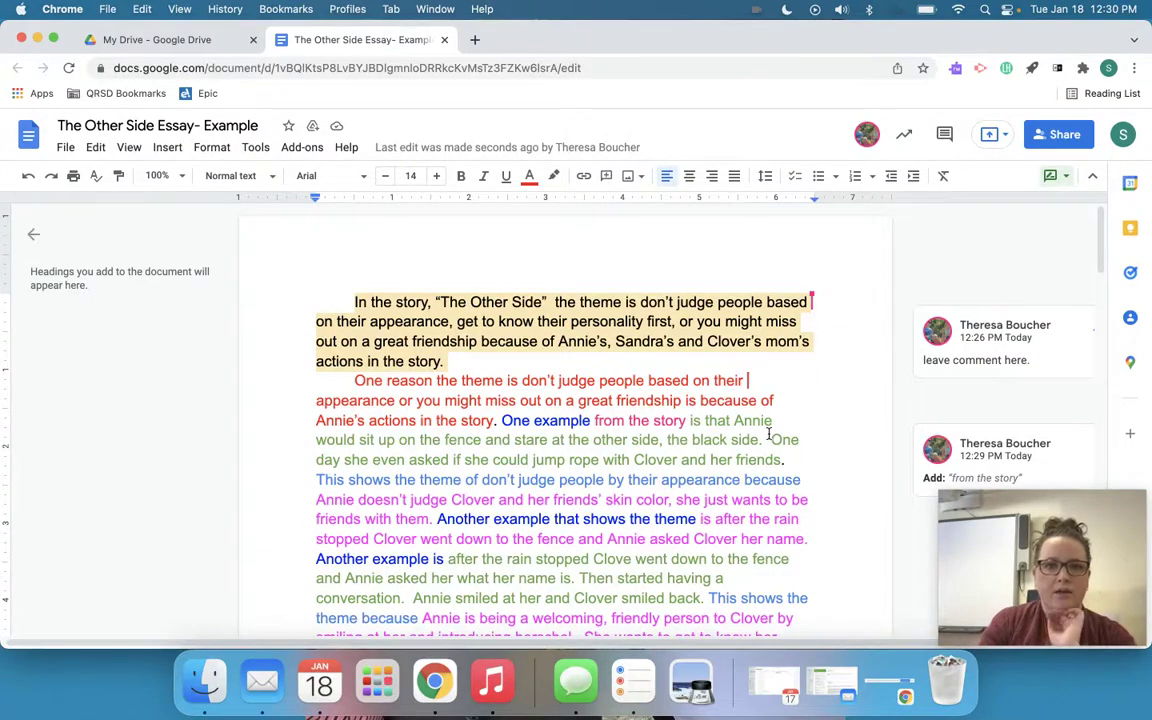
- Check the commenting option offered for selected text in the second paragraph of the student's view
drag(316, 480, 812, 483)
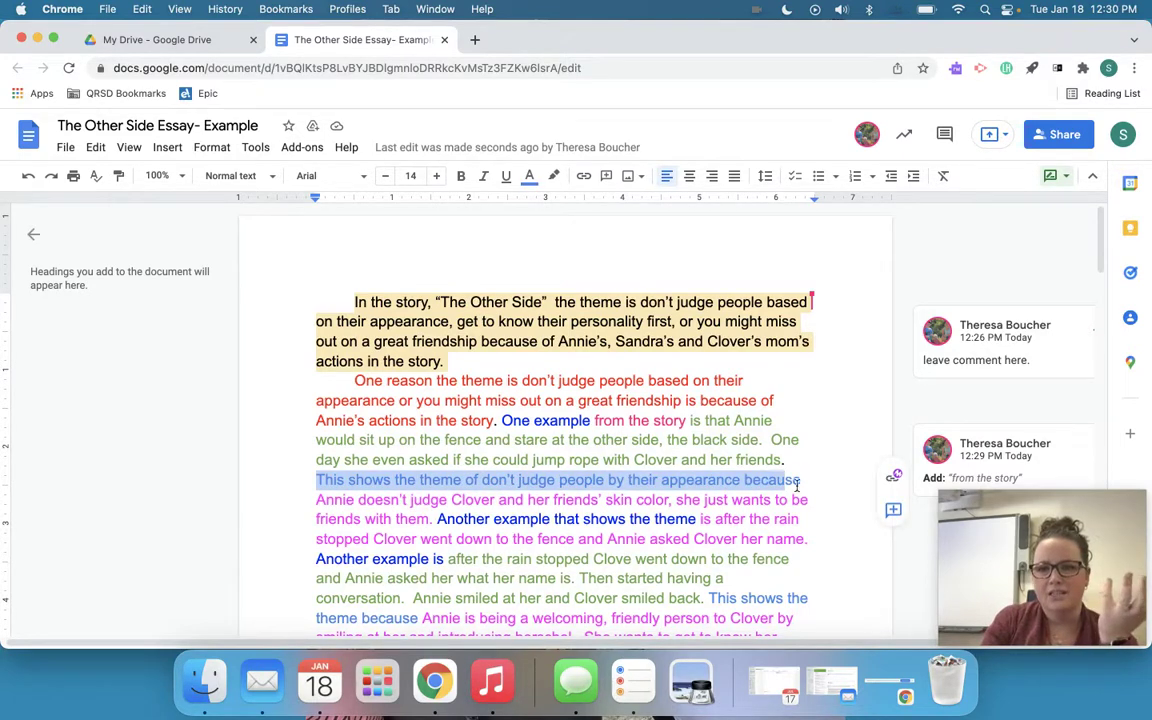
click(805, 481)
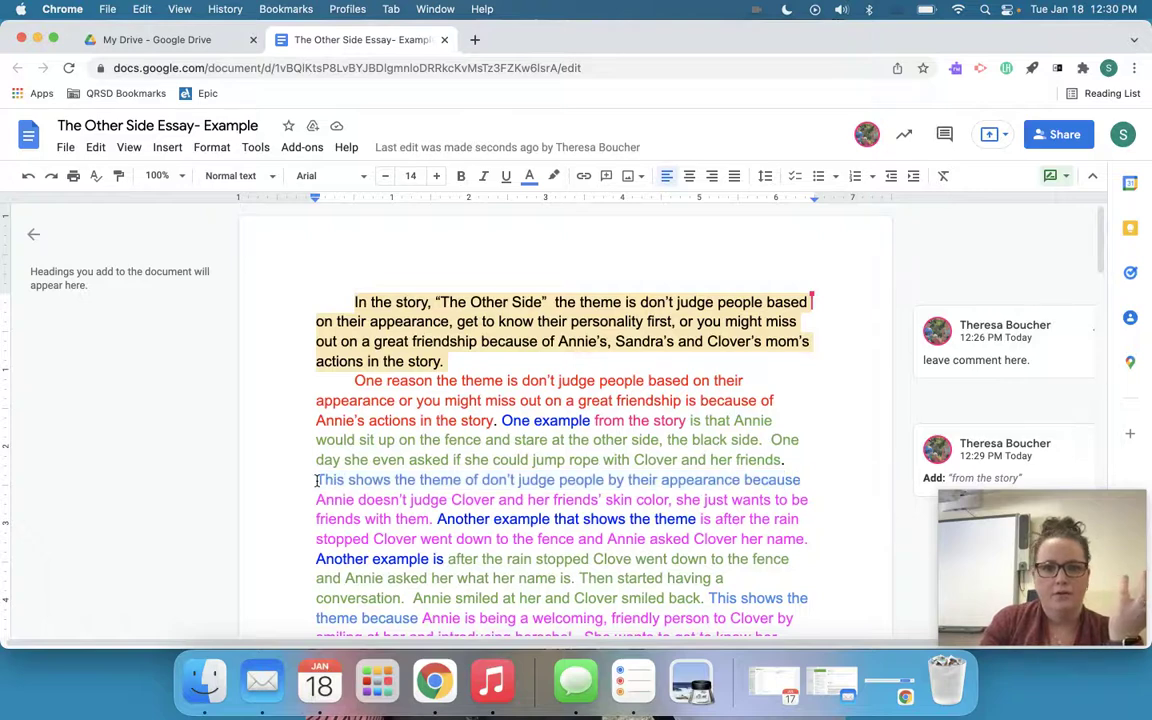
drag(316, 481, 338, 455)
click(822, 463)
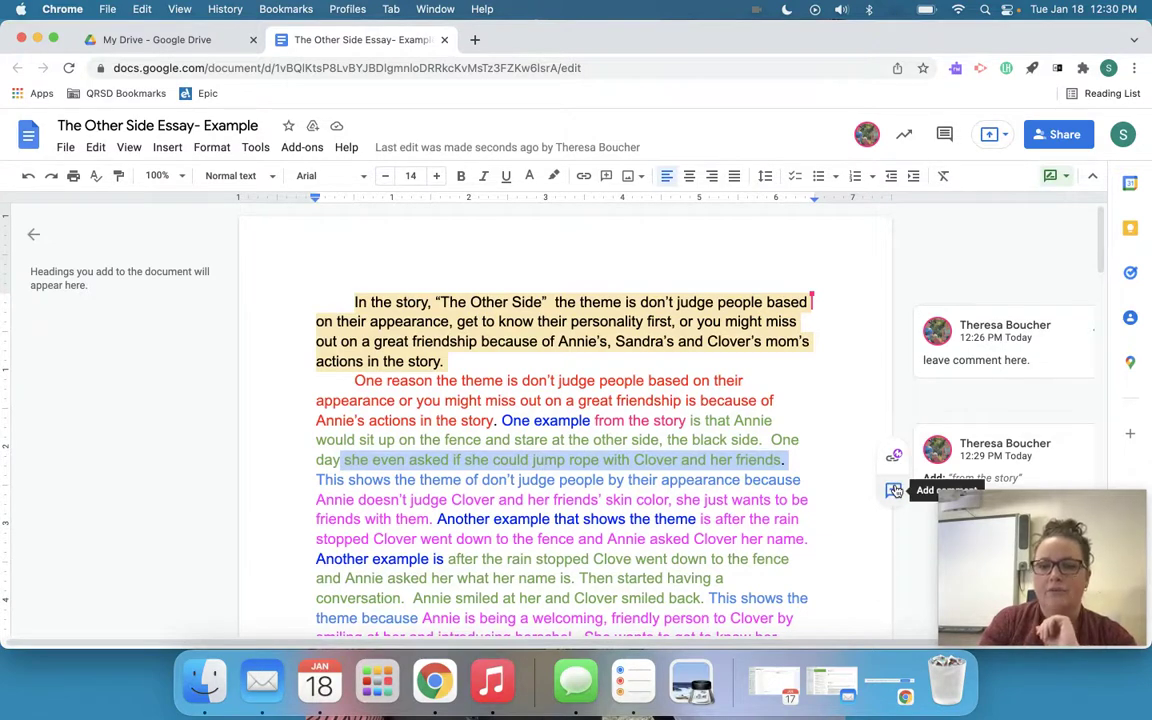
- Suggest deleting "rope with Clover and her friends." in the second paragraph as the student, and discard that suggestion
click(789, 458)
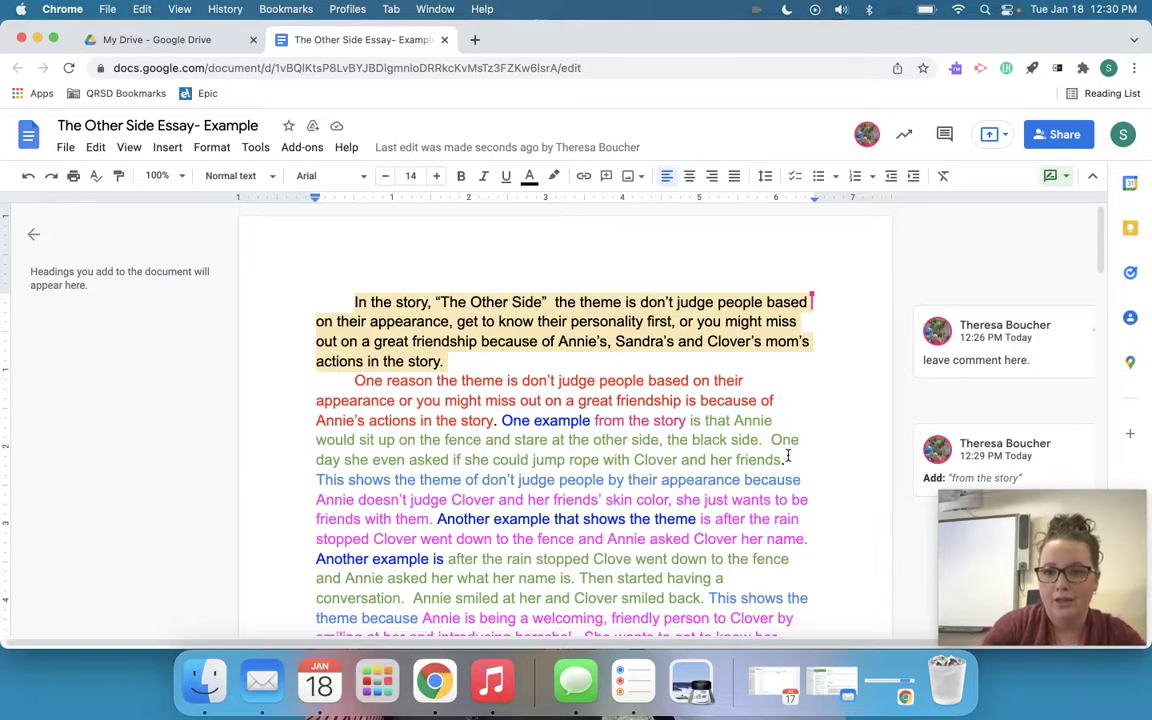
key(BackSpace)
key(BackSpace)
key(BackSpace)
key(BackSpace)
key(BackSpace)
key(BackSpace)
key(BackSpace)
key(BackSpace)
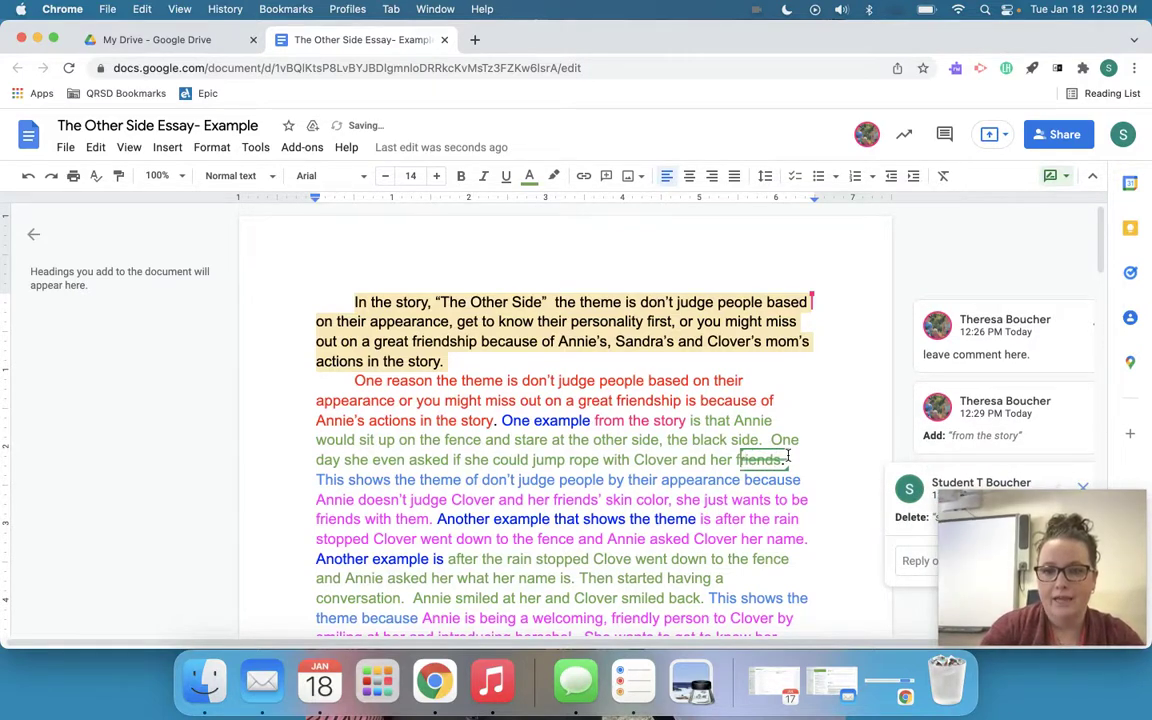
key(BackSpace)
key(BackSpace)
key(BackSpace)
key(BackSpace)
key(BackSpace)
key(BackSpace)
key(BackSpace)
key(BackSpace)
key(BackSpace)
key(BackSpace)
key(BackSpace)
key(BackSpace)
key(BackSpace)
key(BackSpace)
key(BackSpace)
key(BackSpace)
key(BackSpace)
key(BackSpace)
key(BackSpace)
key(BackSpace)
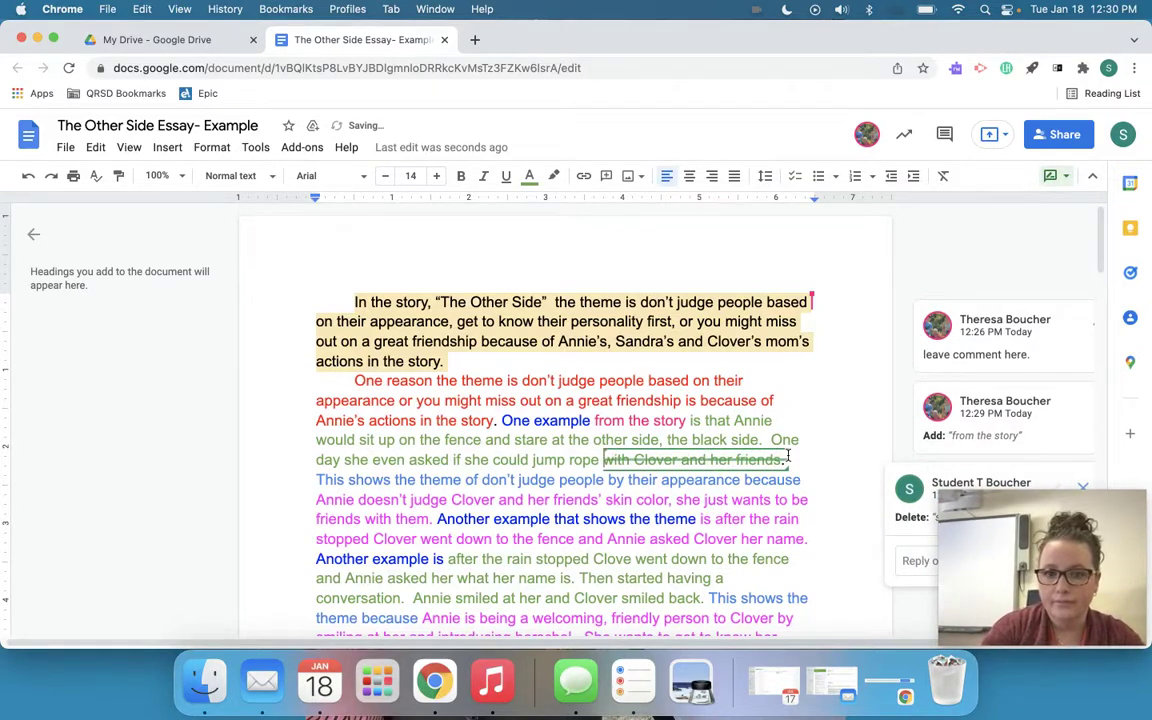
key(BackSpace)
key(BackSpace)
key(BackSpace)
key(BackSpace)
key(BackSpace)
drag(1017, 549, 90, 546)
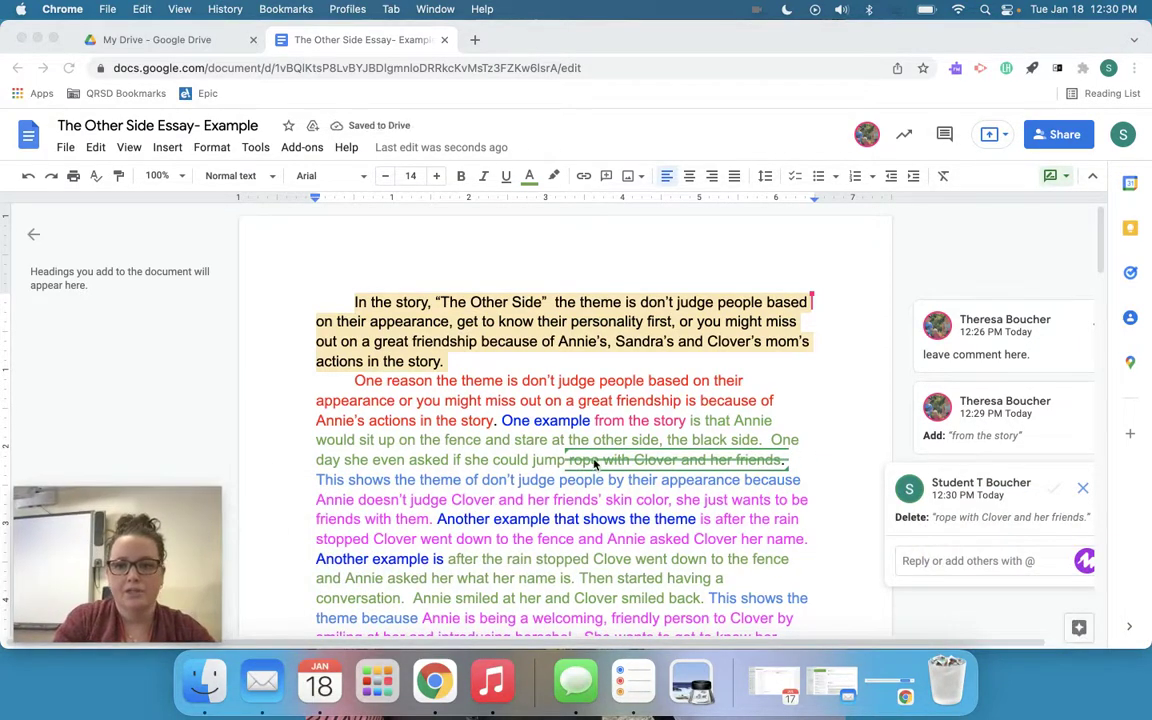
click(1081, 489)
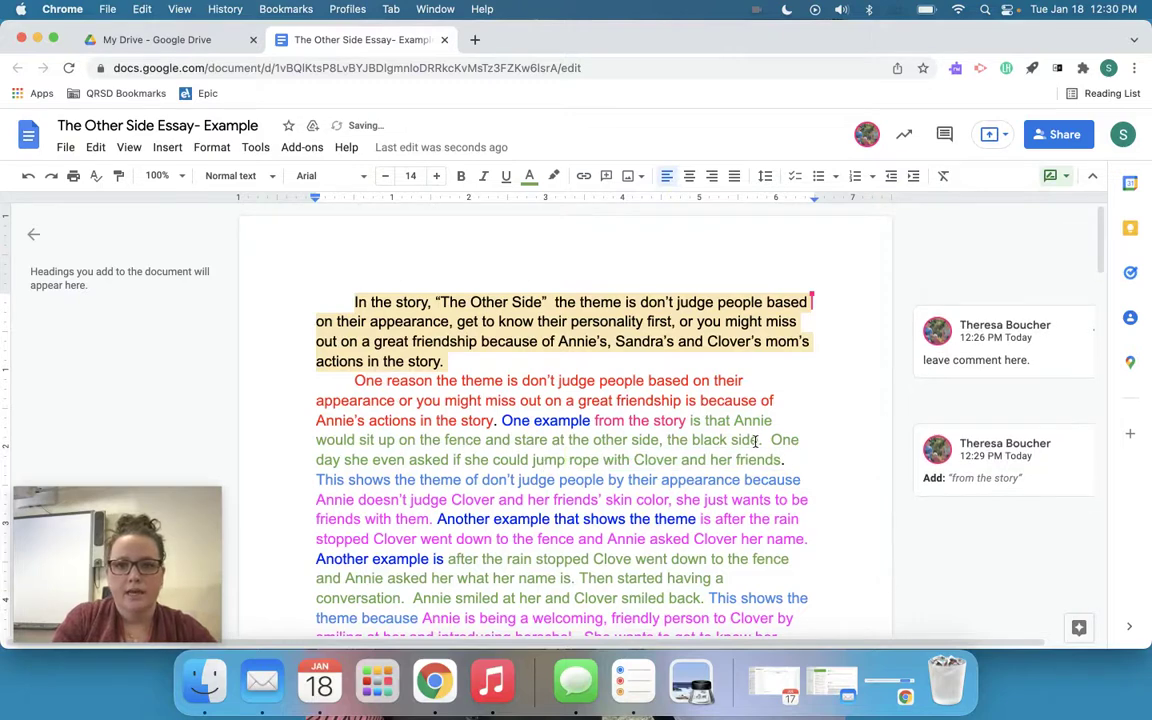
- As the student, suggest replacing the "One day she even asked" sentence with "One day Chloe asked if she could jump rope with Clover and her friends."
drag(770, 440, 815, 456)
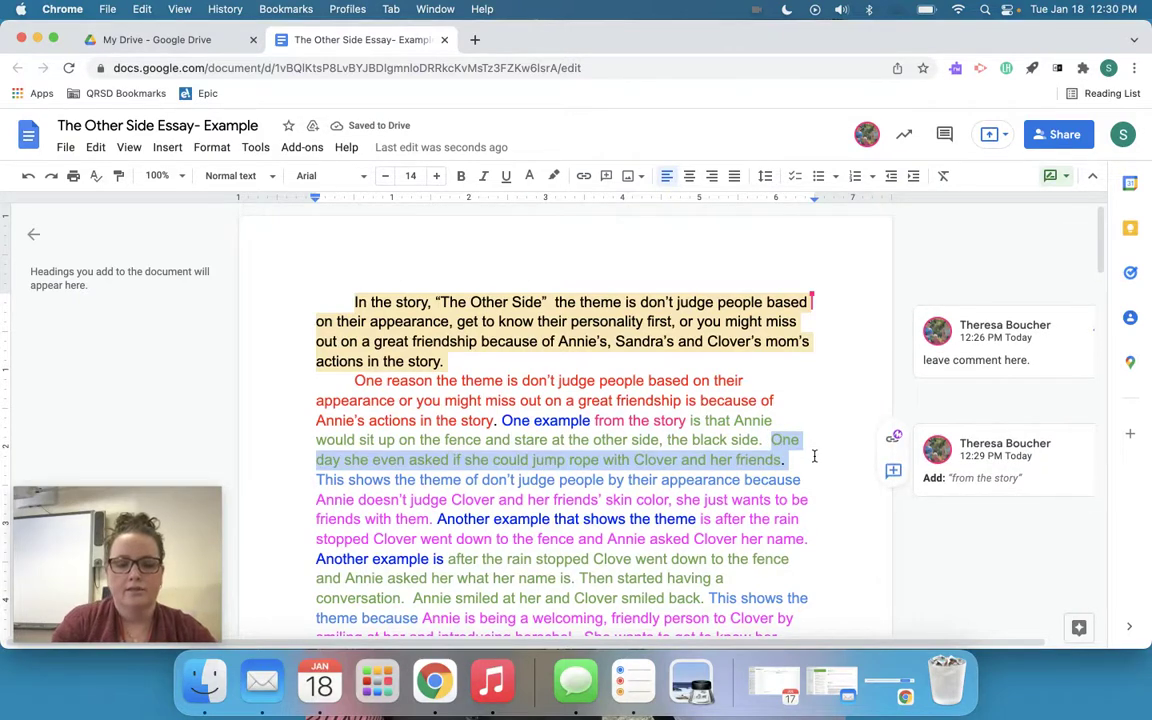
text(One day)
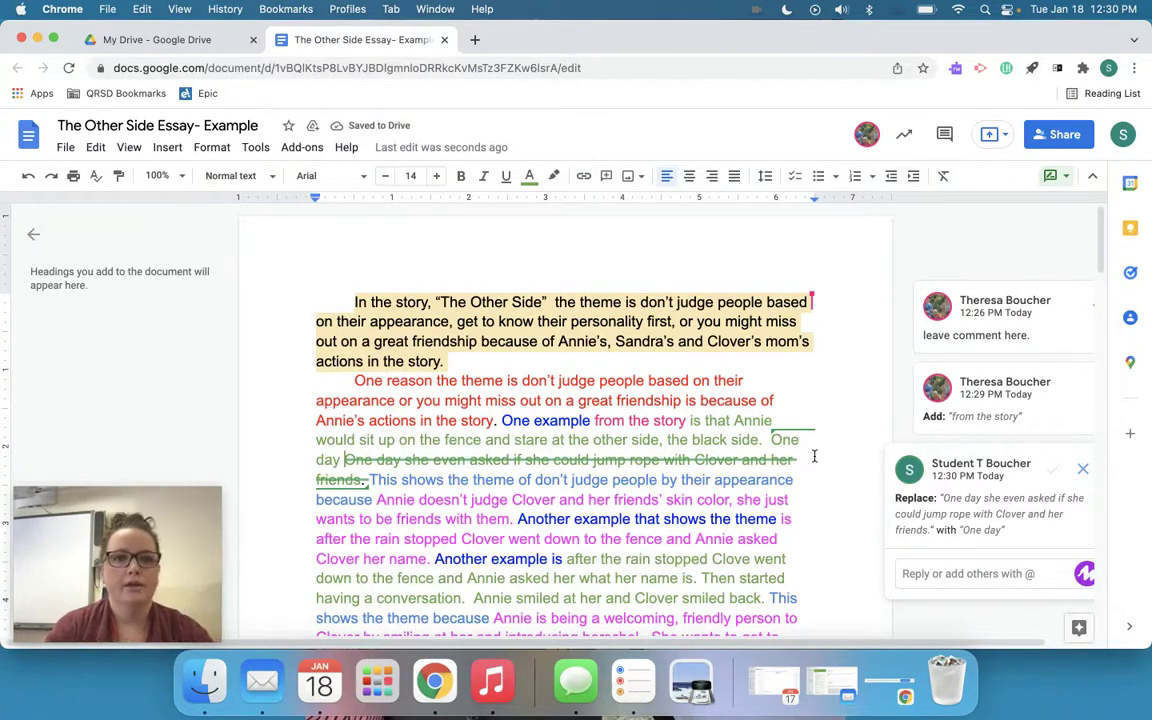
text(even)
key(BackSpace)
key(BackSpace)
key(BackSpace)
key(BackSpace)
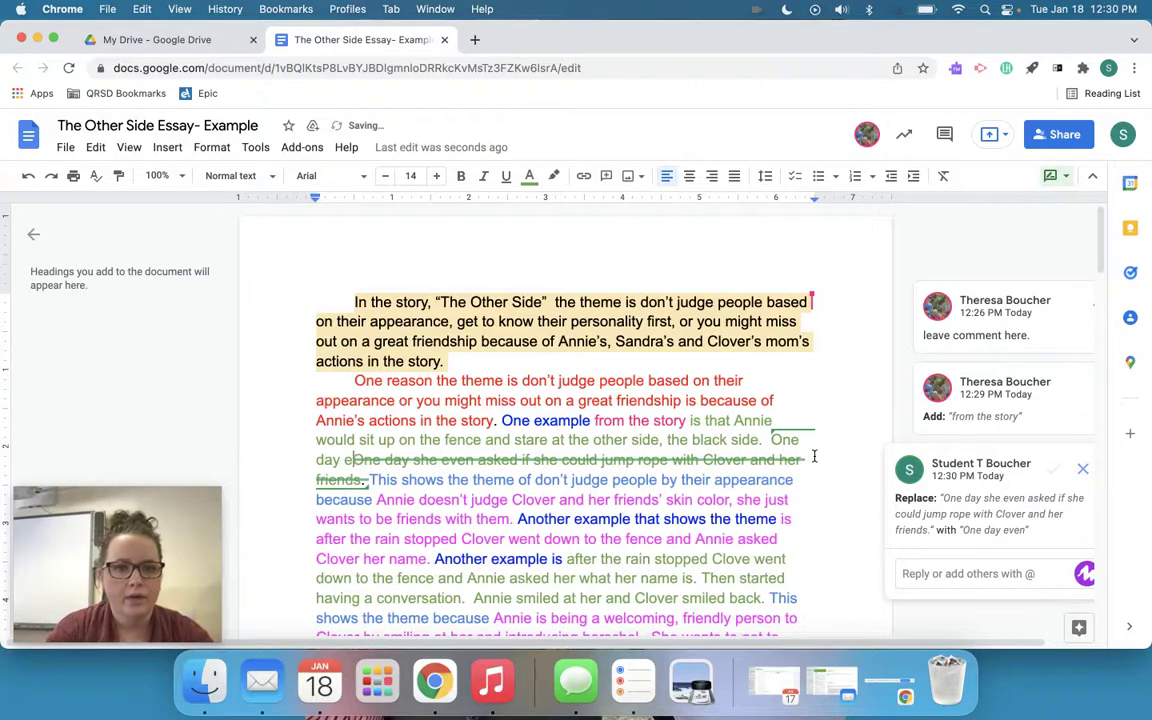
text(Chloe ask)
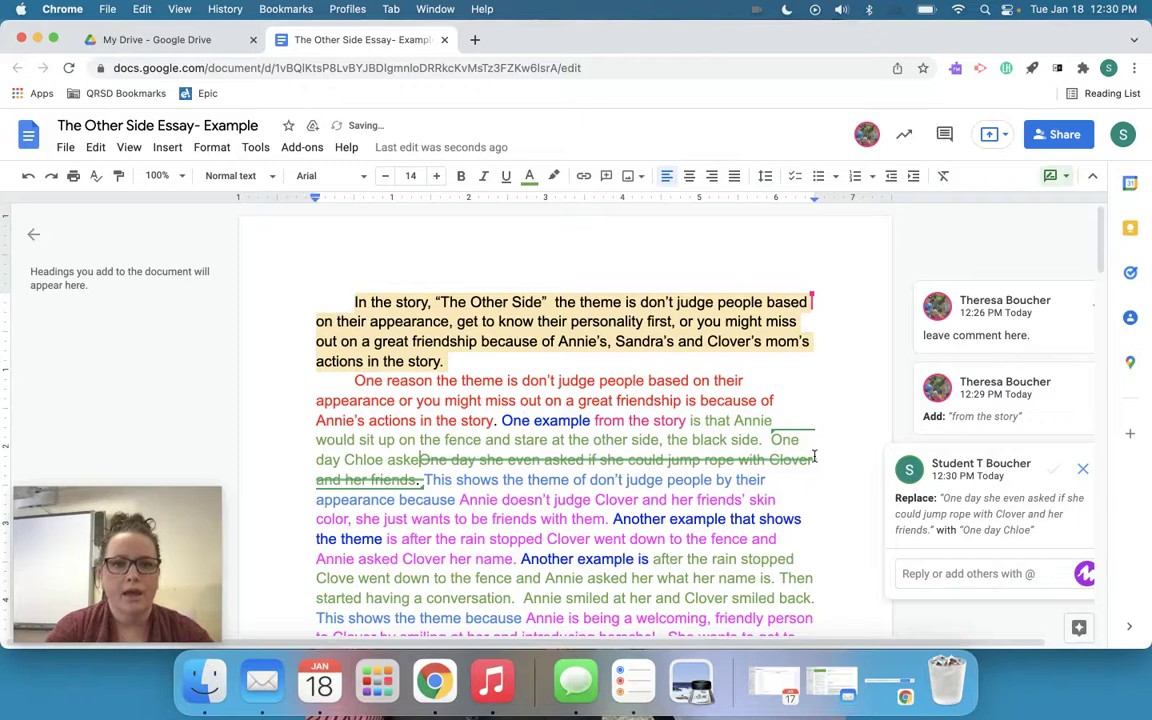
text(ed )
text(if she could ji)
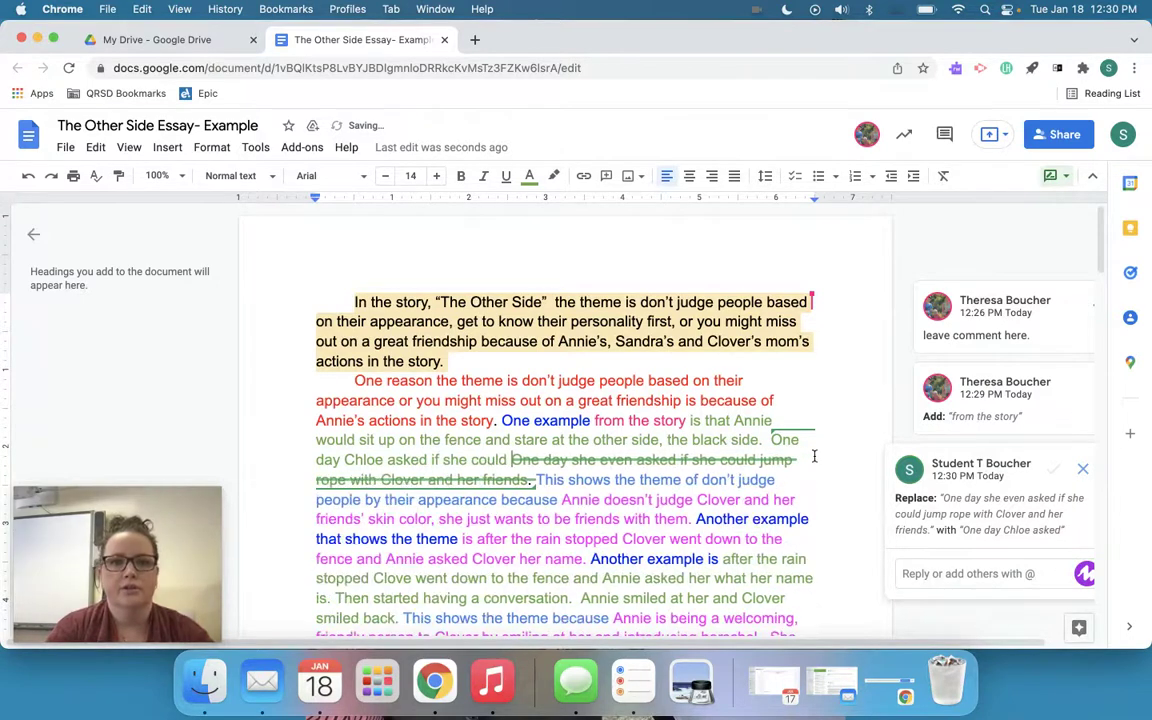
key(BackSpace)
text(ump rope with)
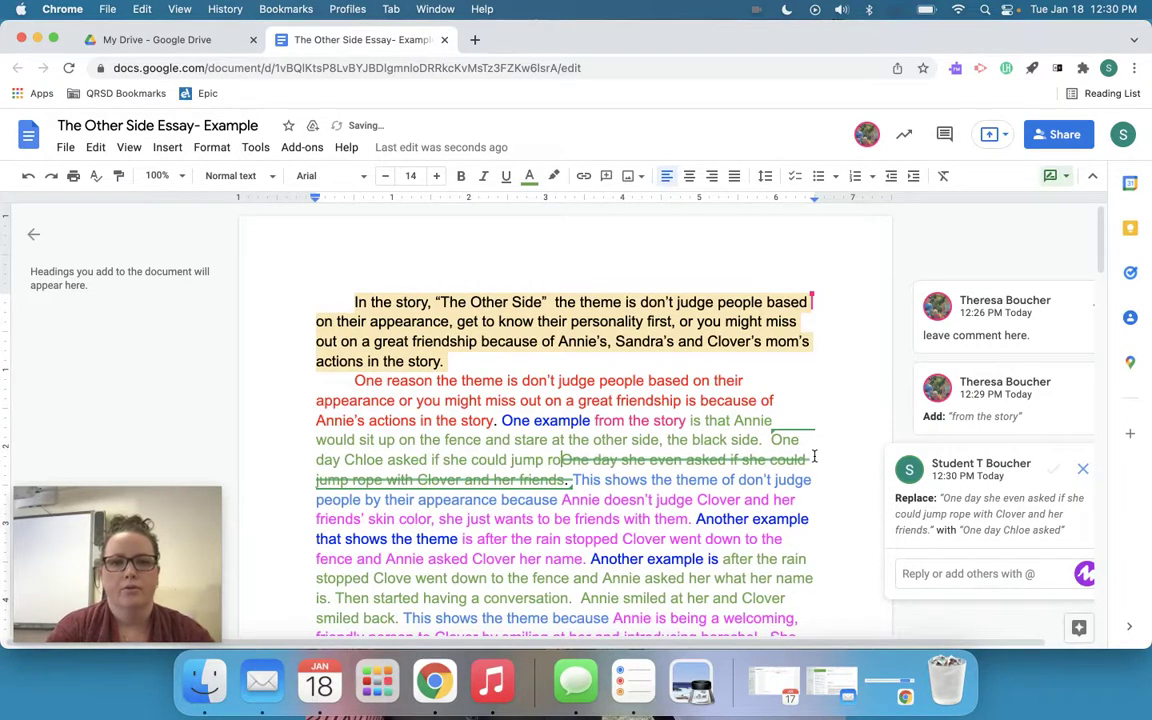
text( Clove)
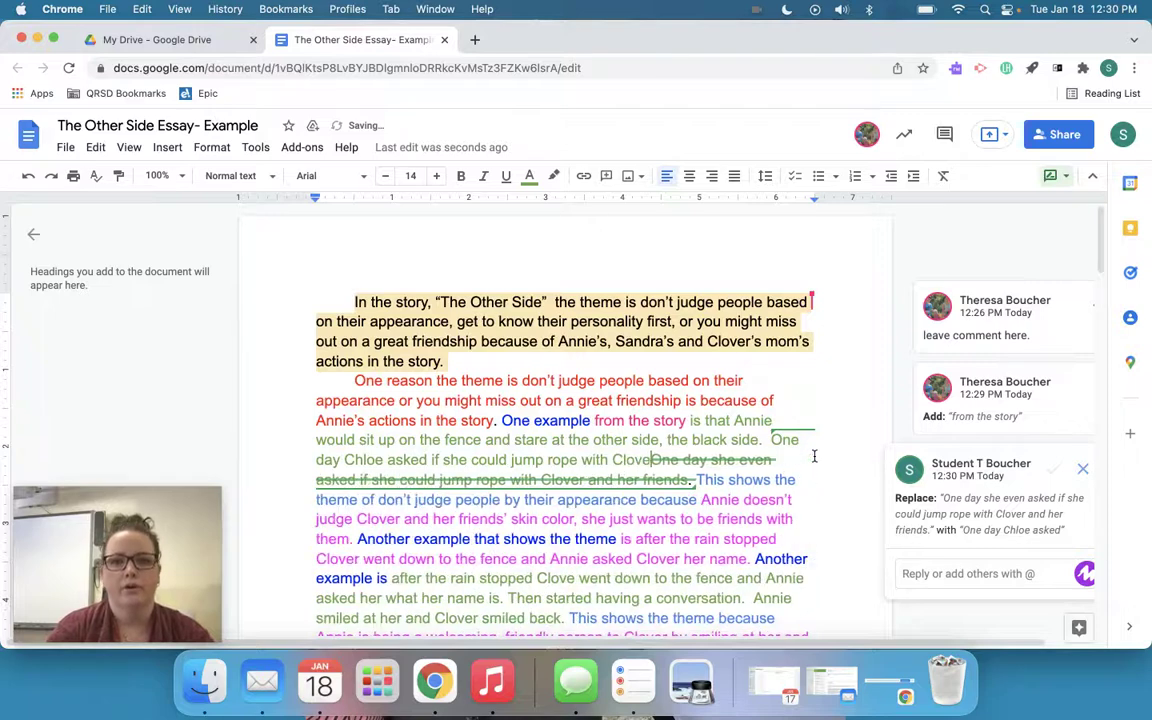
text(r and her friends.)
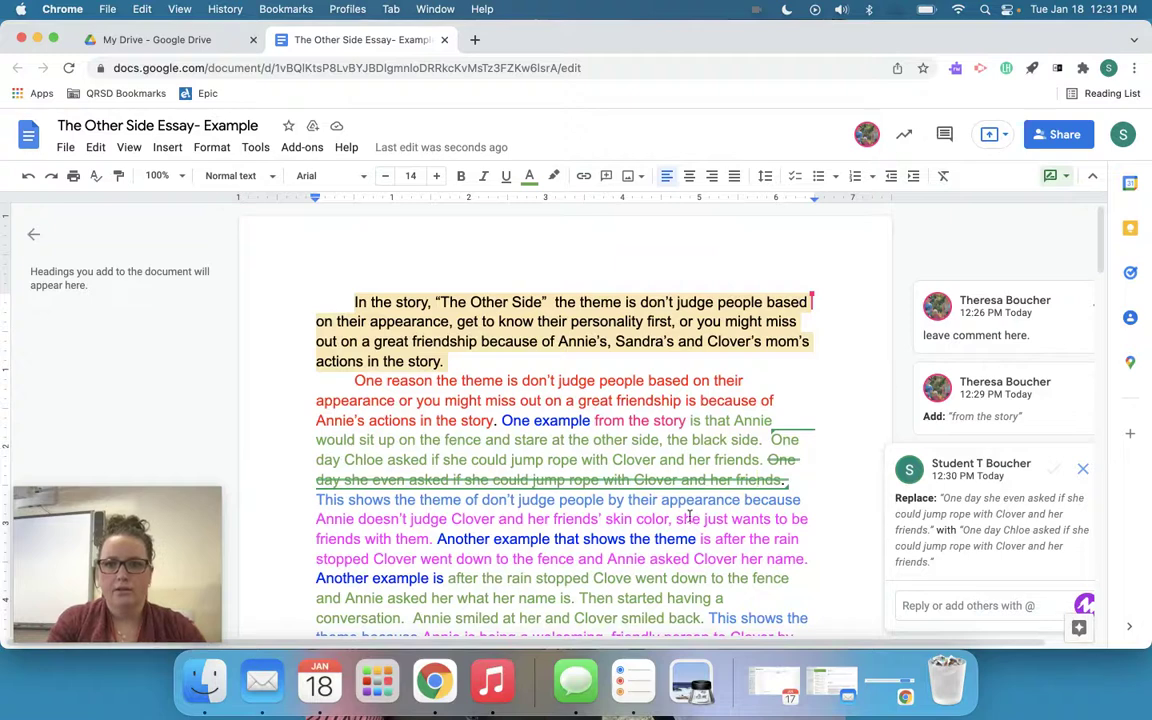
- Add the comment "Comment here." to "This shows the theme of don't judge people by their appearance because" in the second paragraph
drag(316, 499, 798, 507)
click(893, 529)
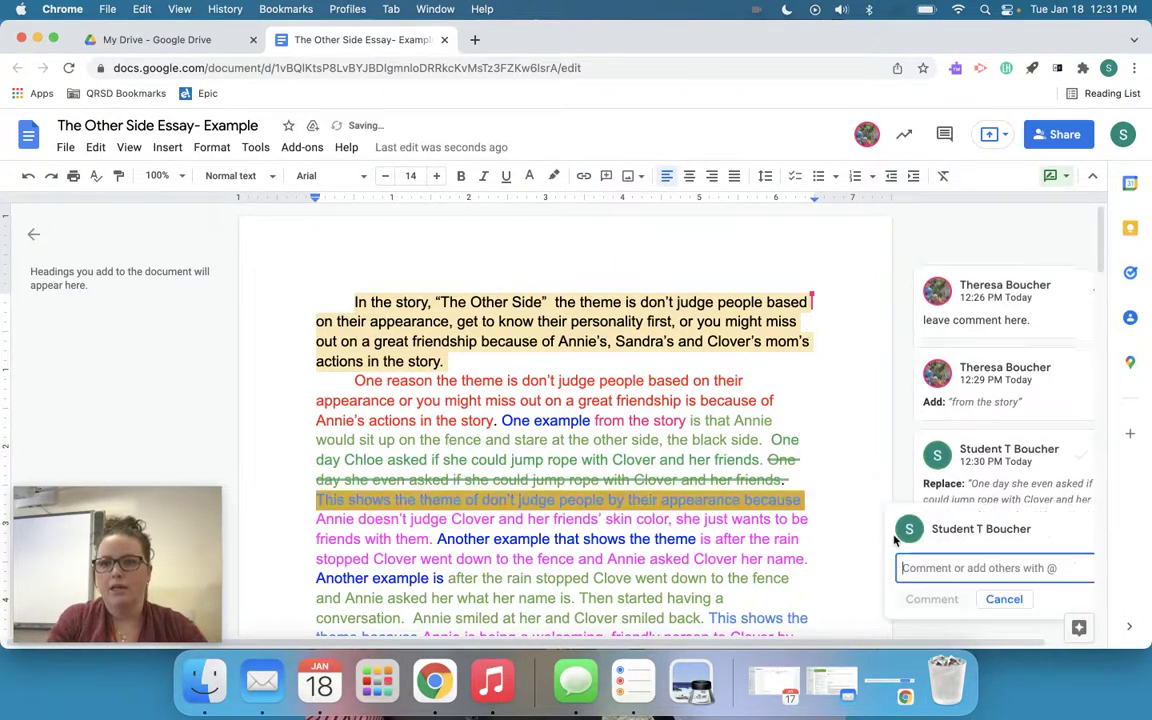
text(Comment)
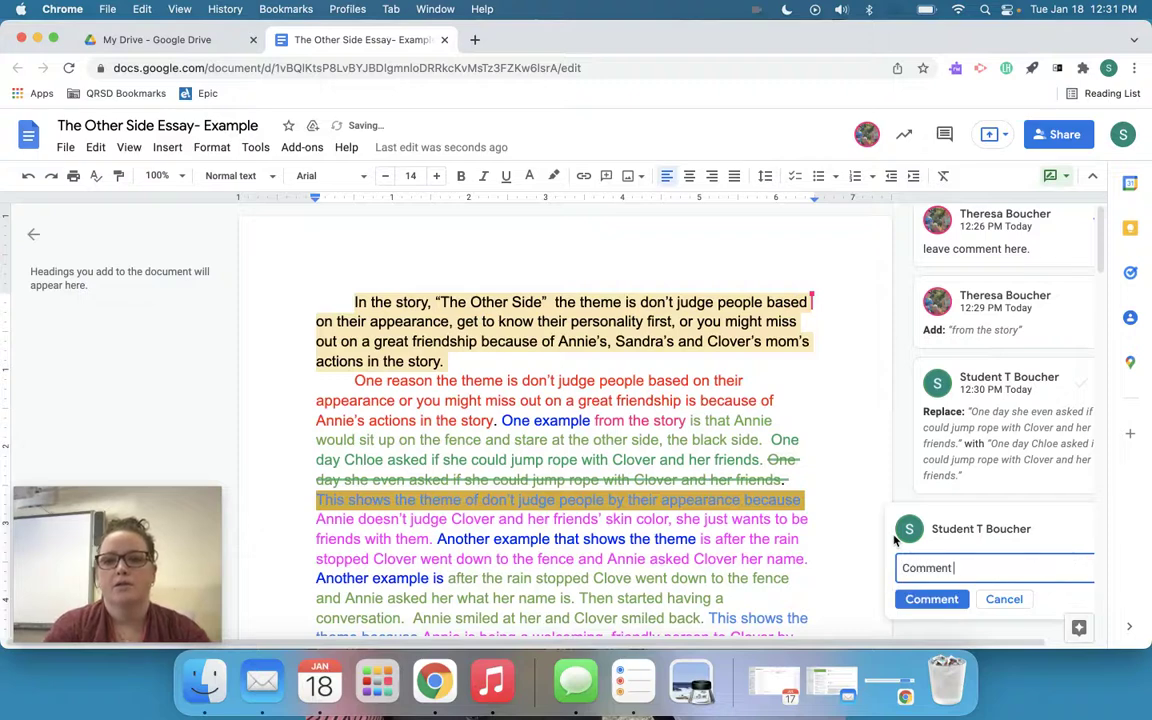
text( here.)
click(938, 600)
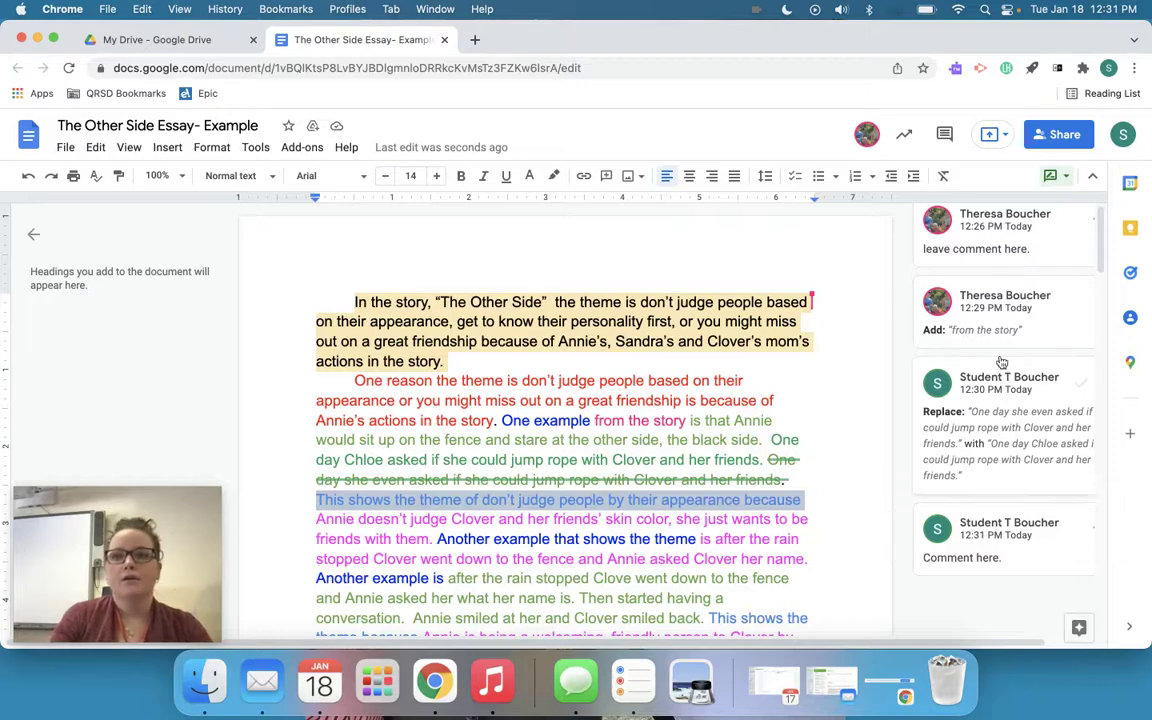
- Switch to the teacher account's browser window and resolve the "leave comment here." comment on the first paragraph
scroll(980, 484, right, 1)
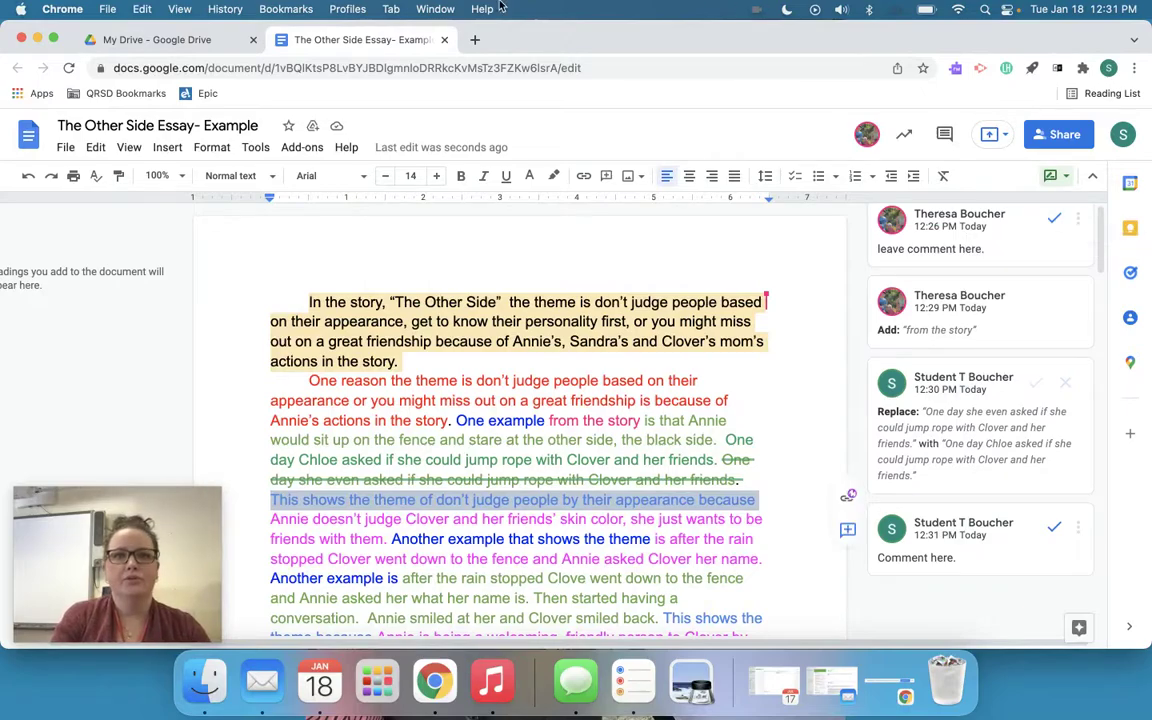
key(ctrl+Up)
click(514, 87)
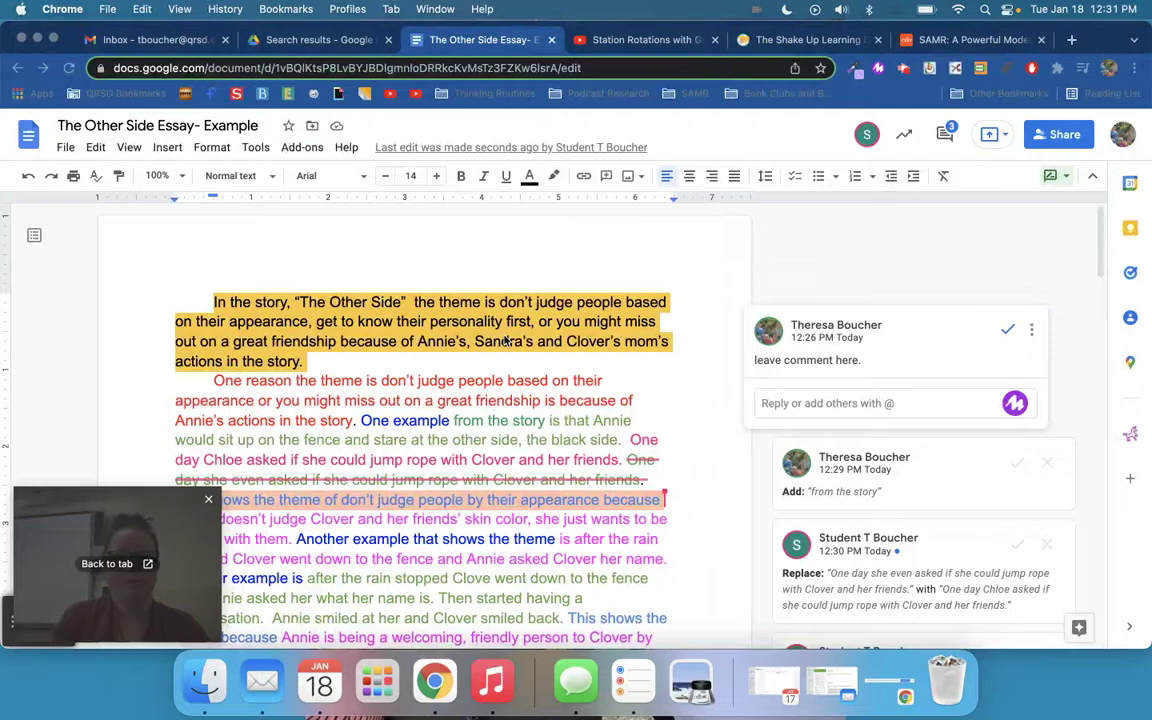
click(207, 311)
click(1006, 332)
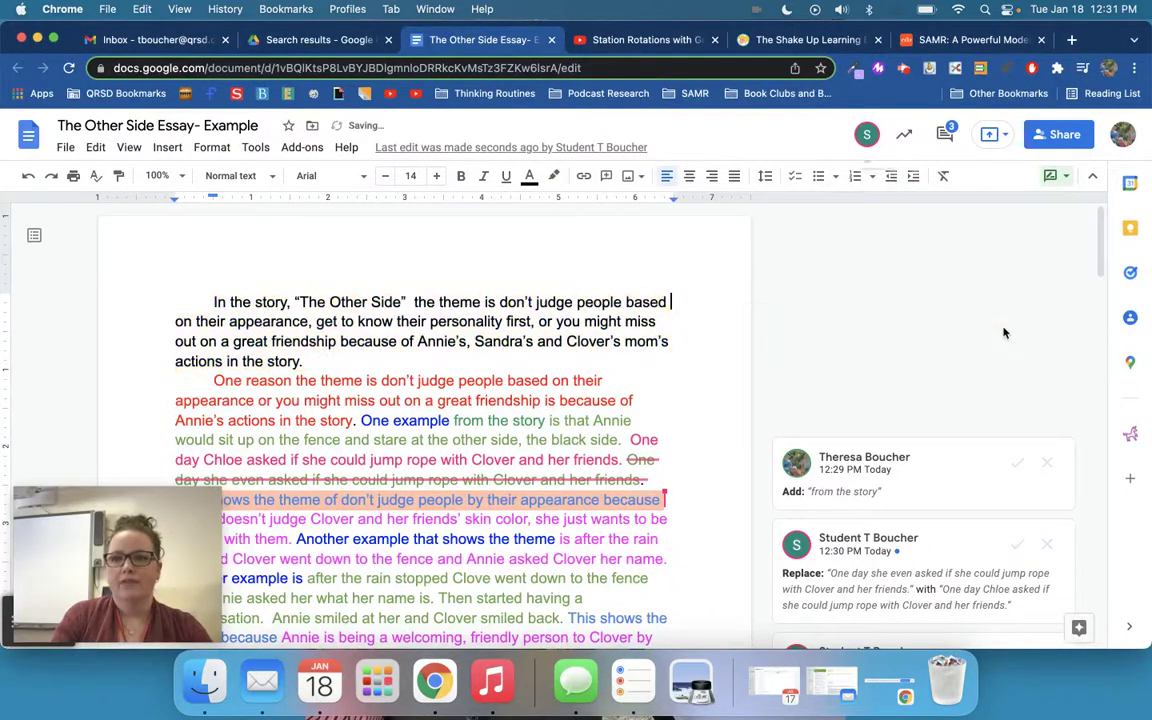
- Reject the "from the story" and "One day Chloe asked" suggestions, and resolve the student's "Comment here." comment
click(1046, 330)
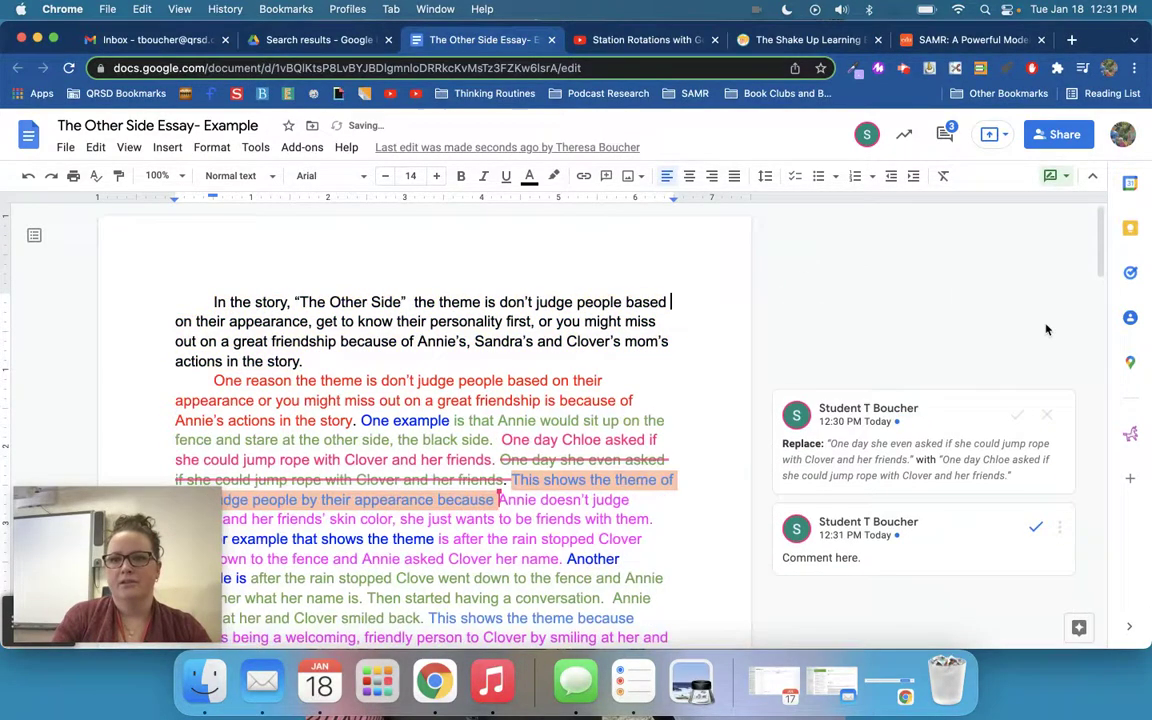
click(1008, 440)
click(1027, 474)
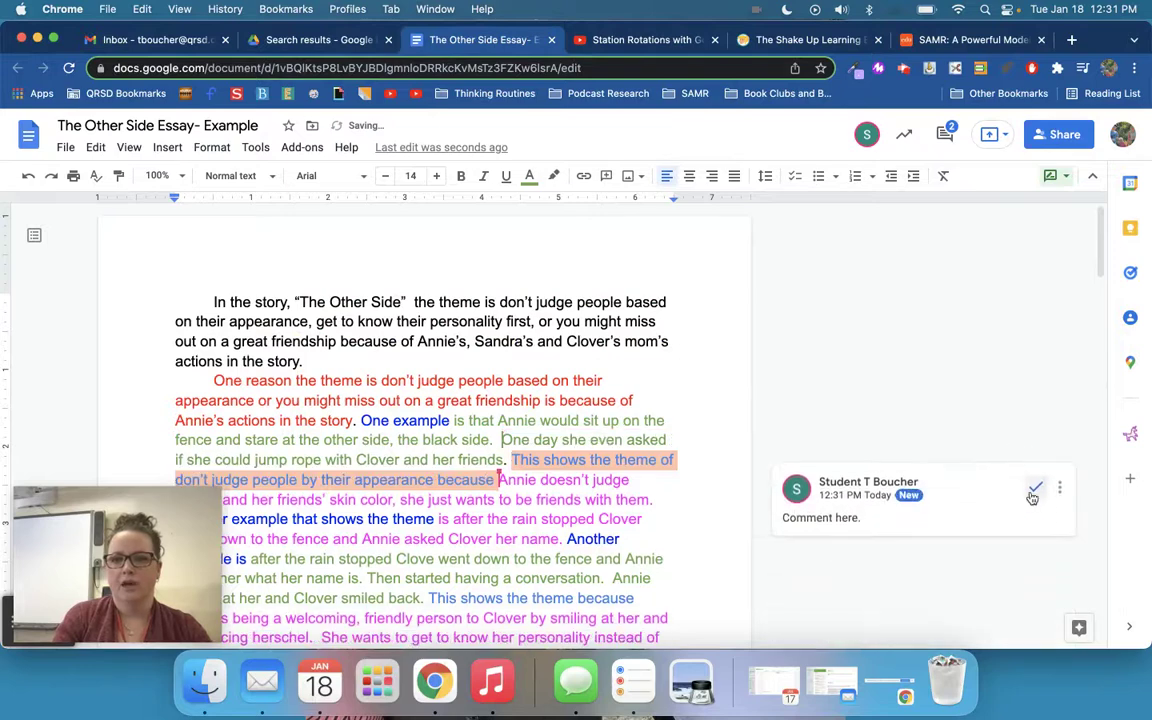
click(1033, 485)
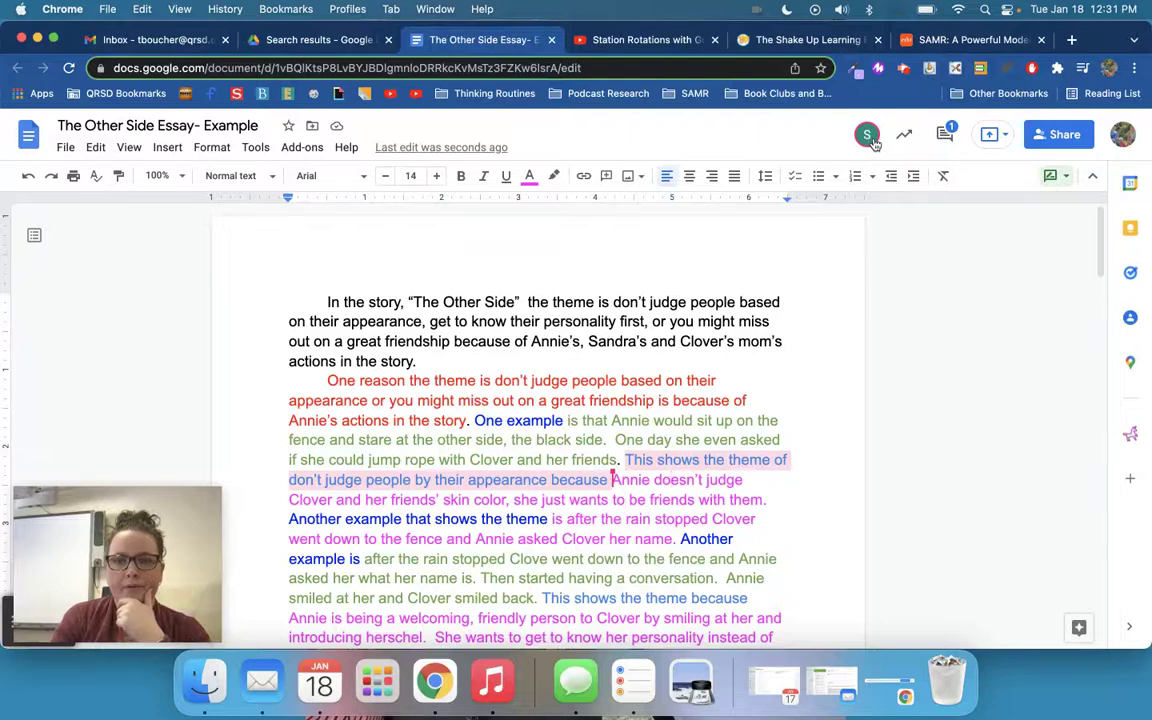
- Check in the activity dashboard who has viewed the essay, and close the dashboard
mouse_move(870, 140)
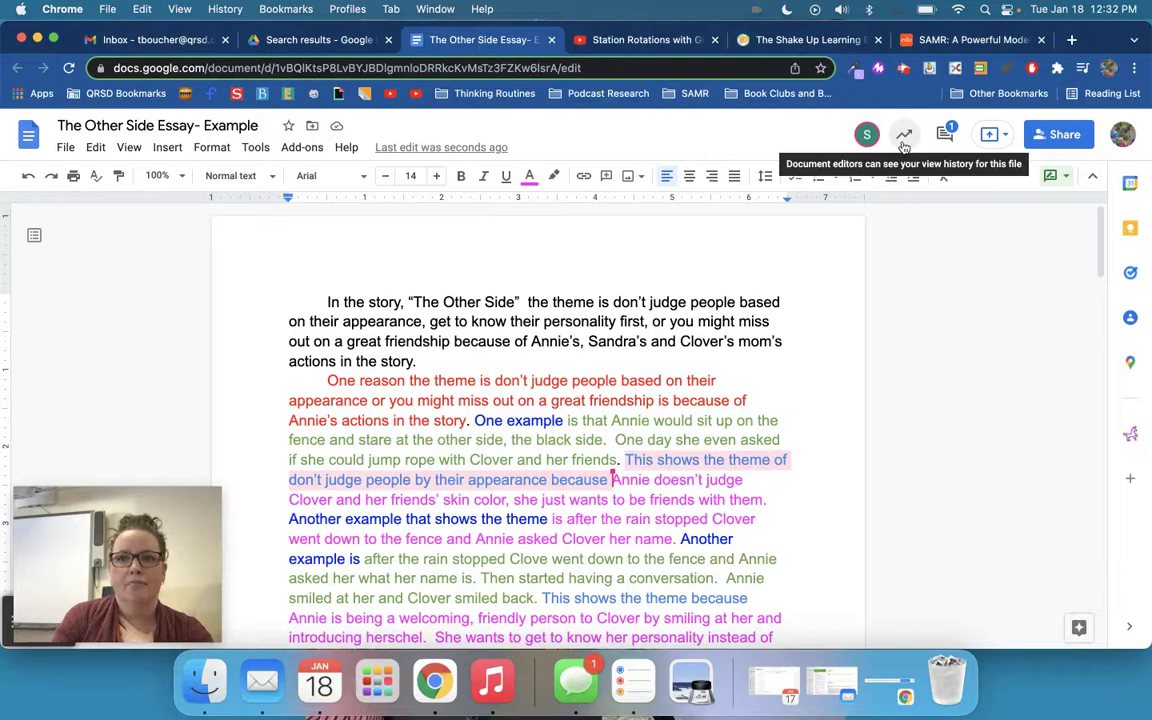
click(904, 136)
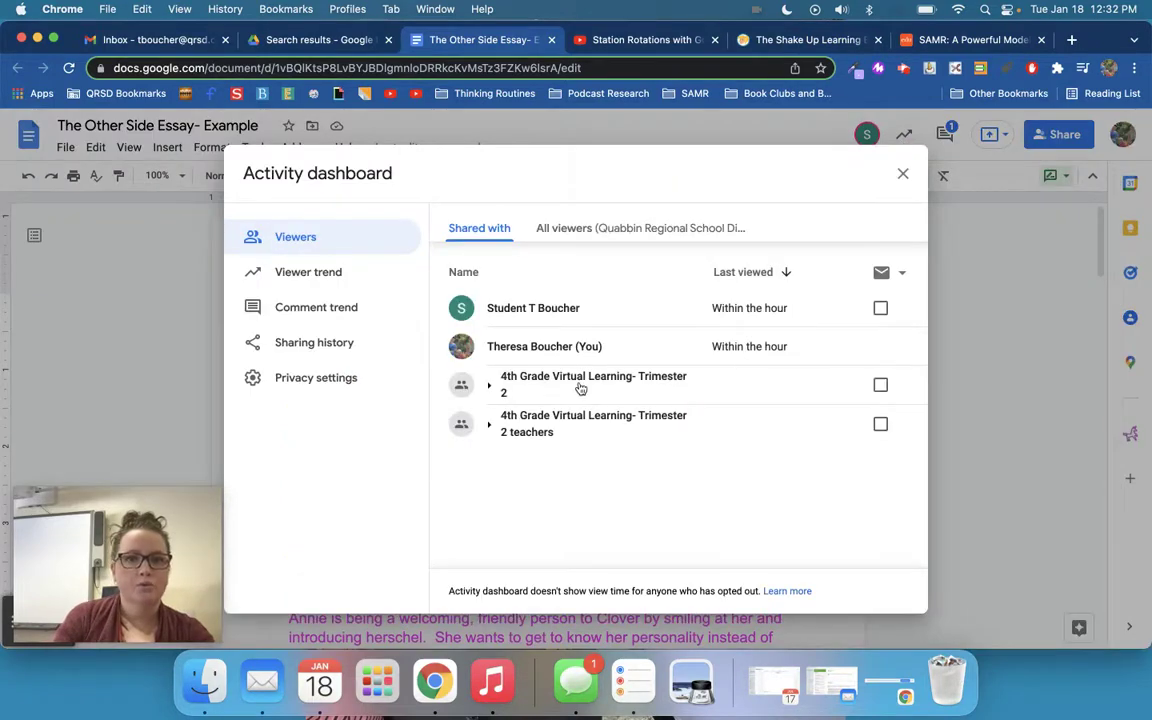
click(903, 176)
- Review the essay's full comment history, including resolved comments and past suggestions, check one entry's options, and close the history
click(945, 135)
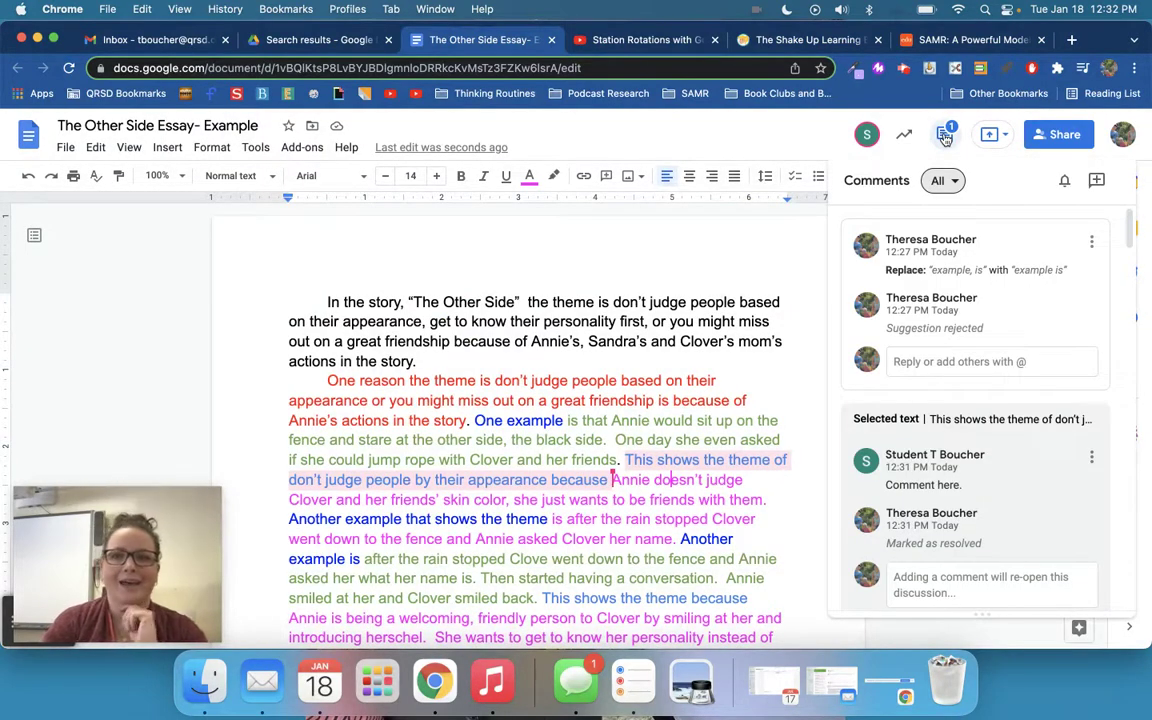
scroll(931, 298, down, 5)
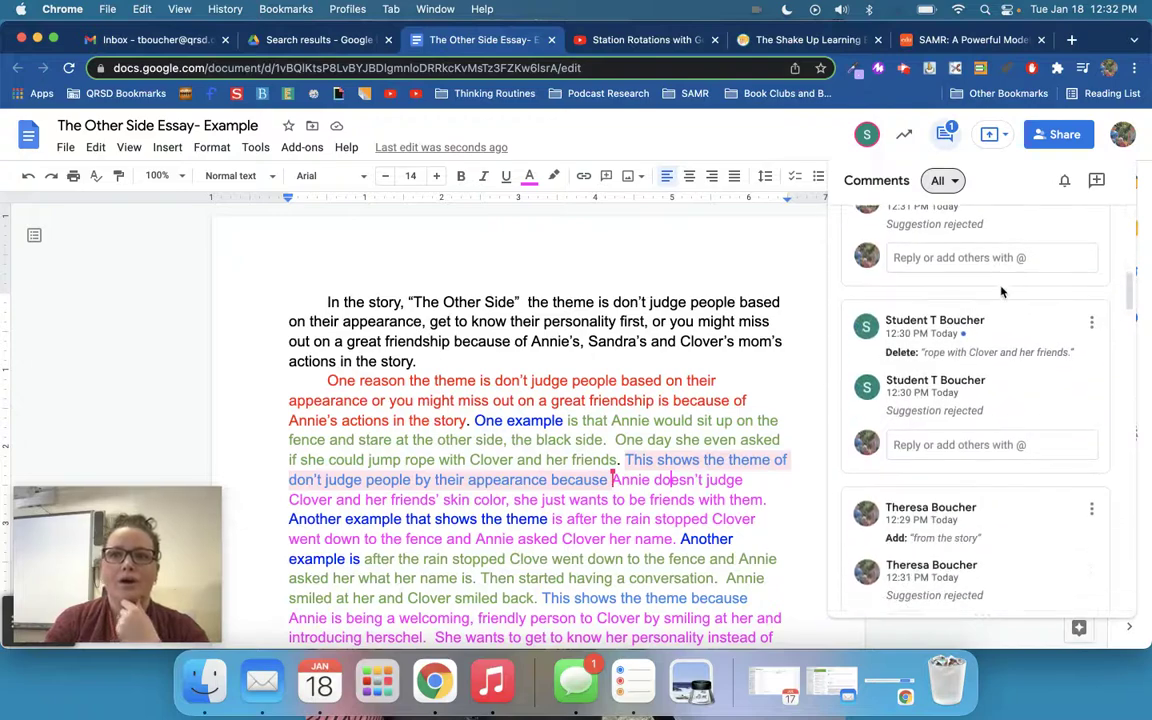
scroll(1012, 270, down, 5)
click(1092, 357)
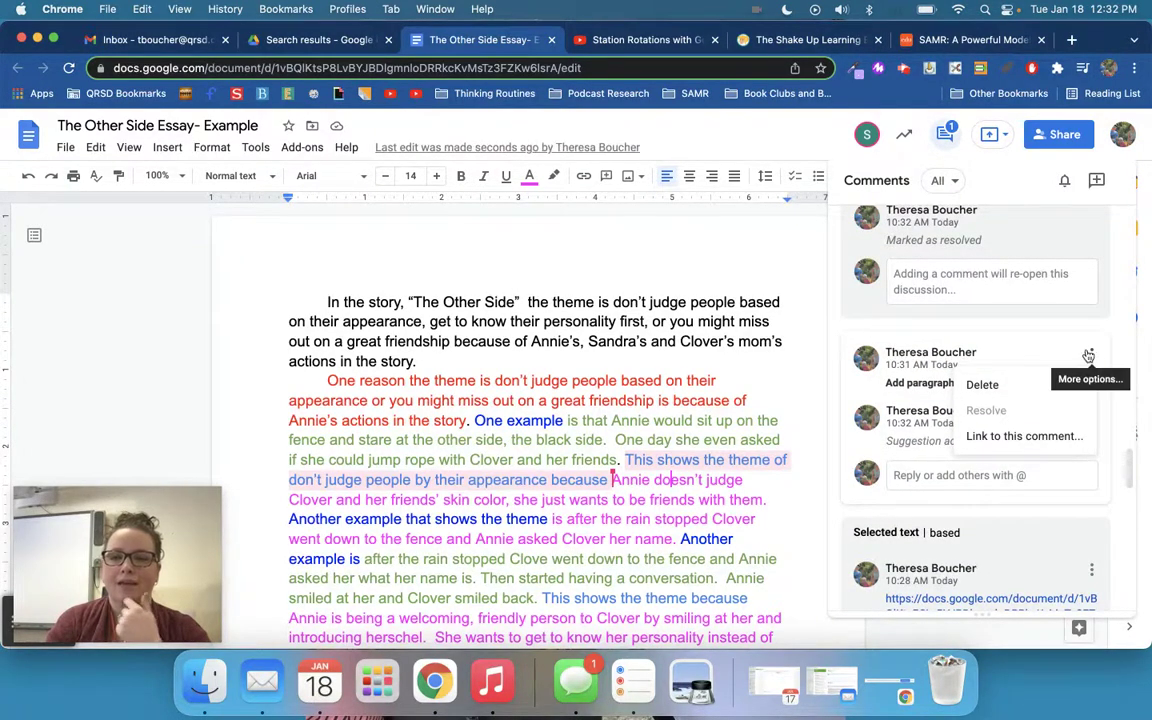
click(1038, 340)
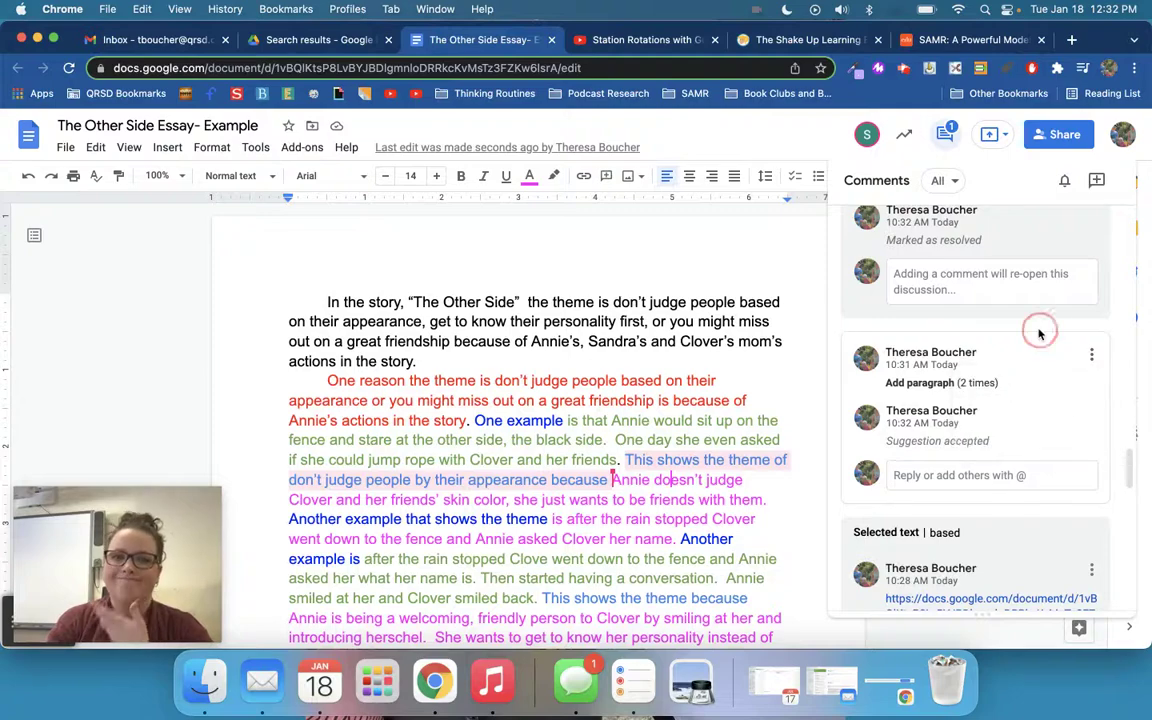
scroll(1038, 332, up, 5)
scroll(1000, 330, up, 3)
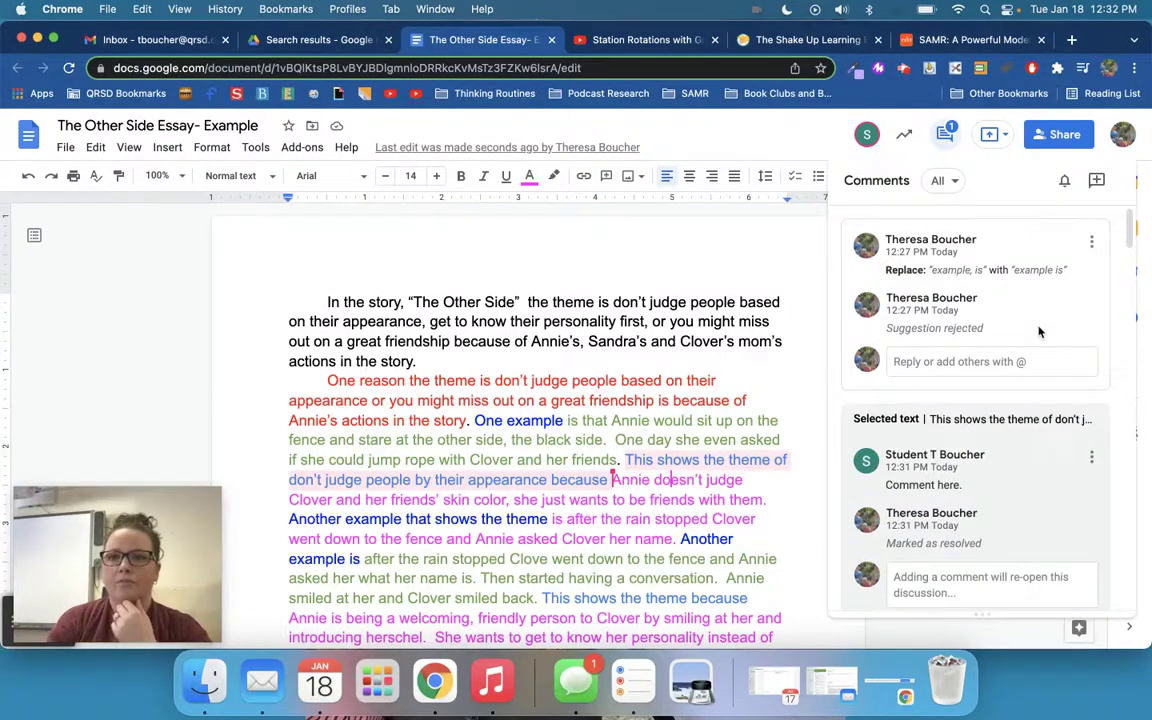
click(945, 135)
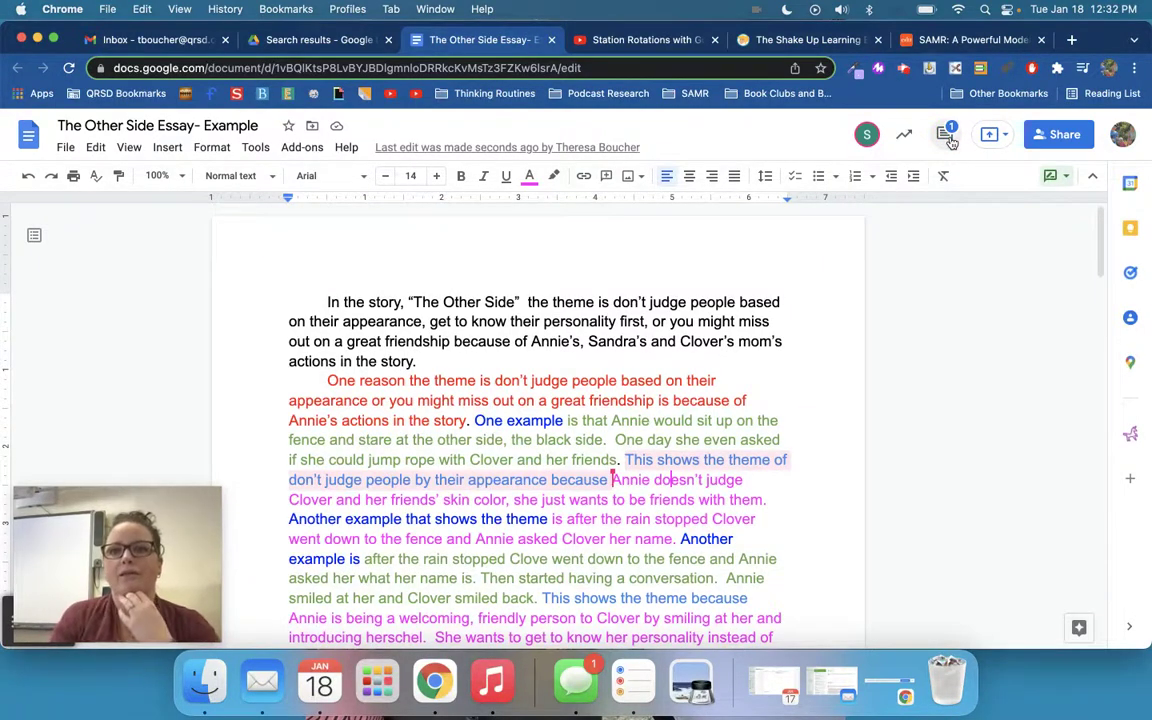
click(947, 136)
click(947, 136)
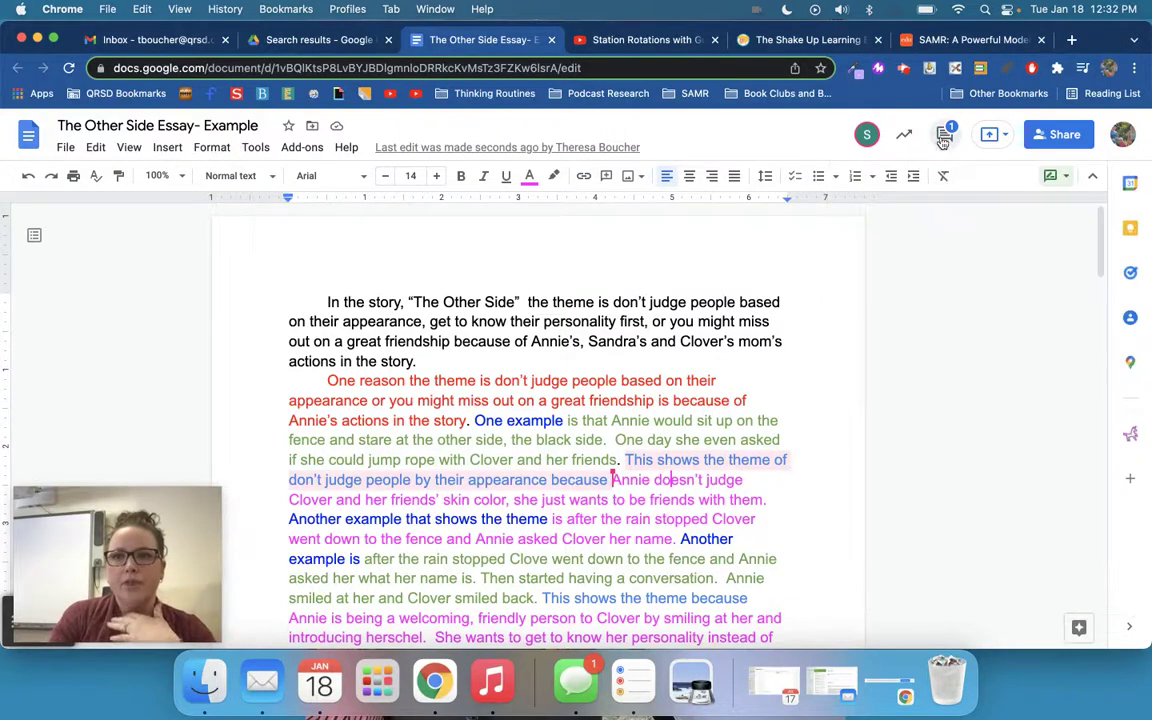
mouse_move(873, 142)
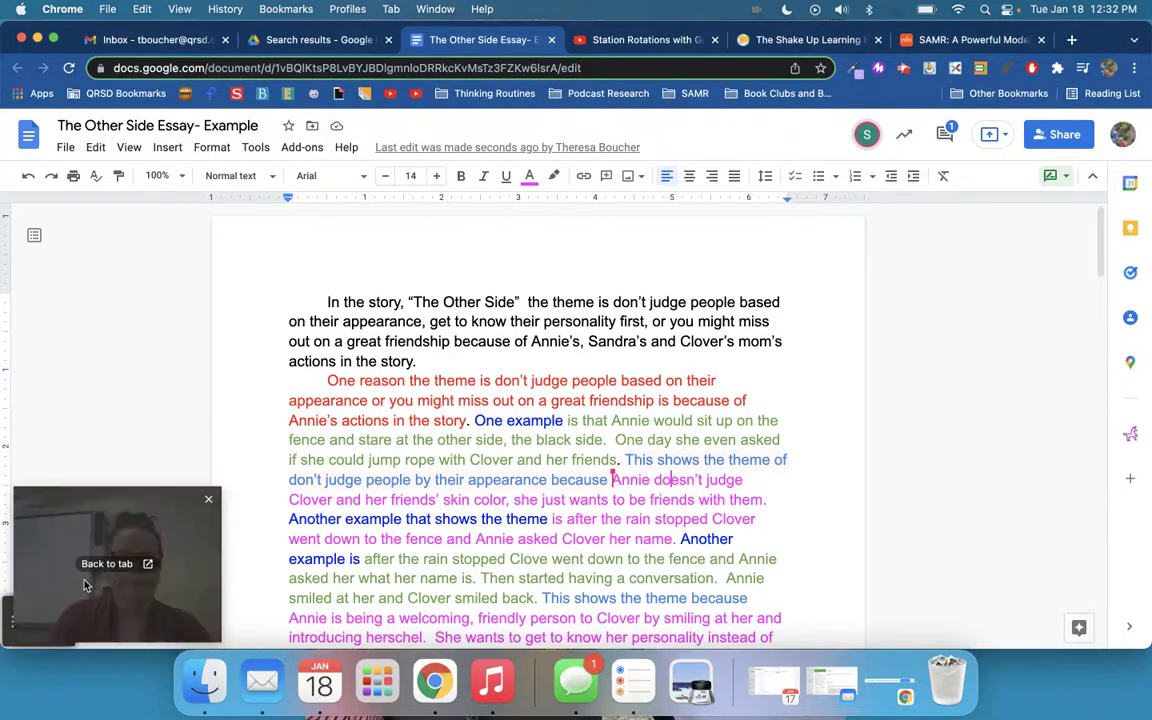
drag(72, 517, 67, 403)
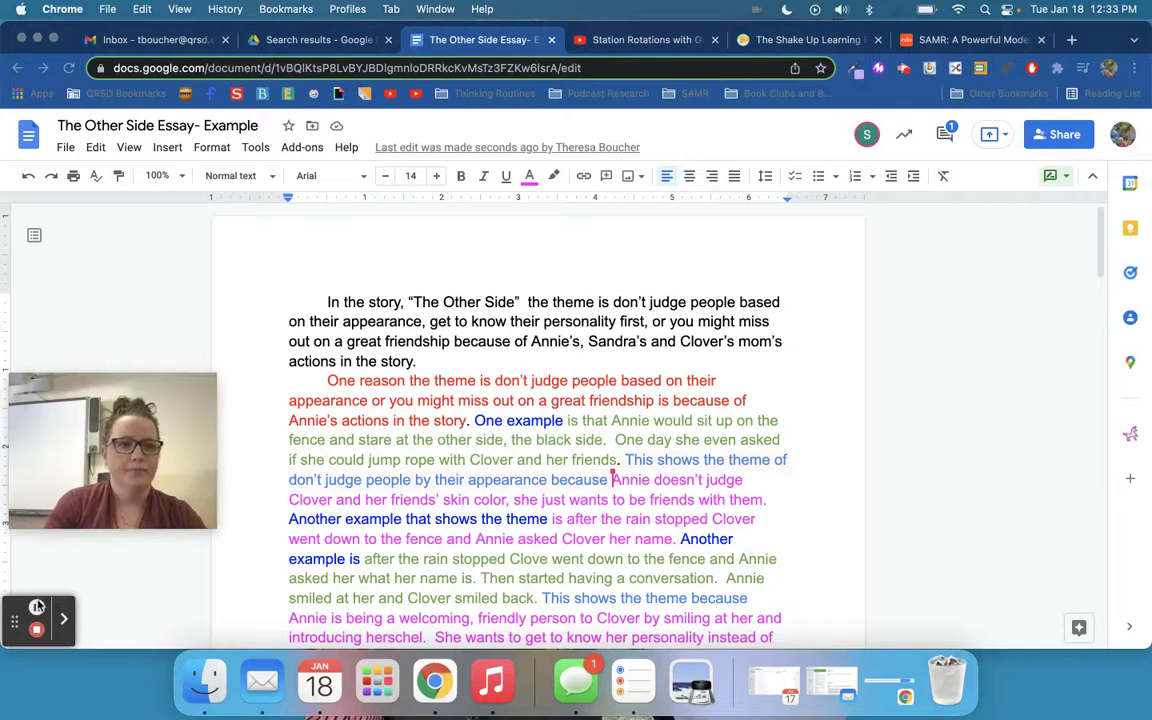
click(38, 612)
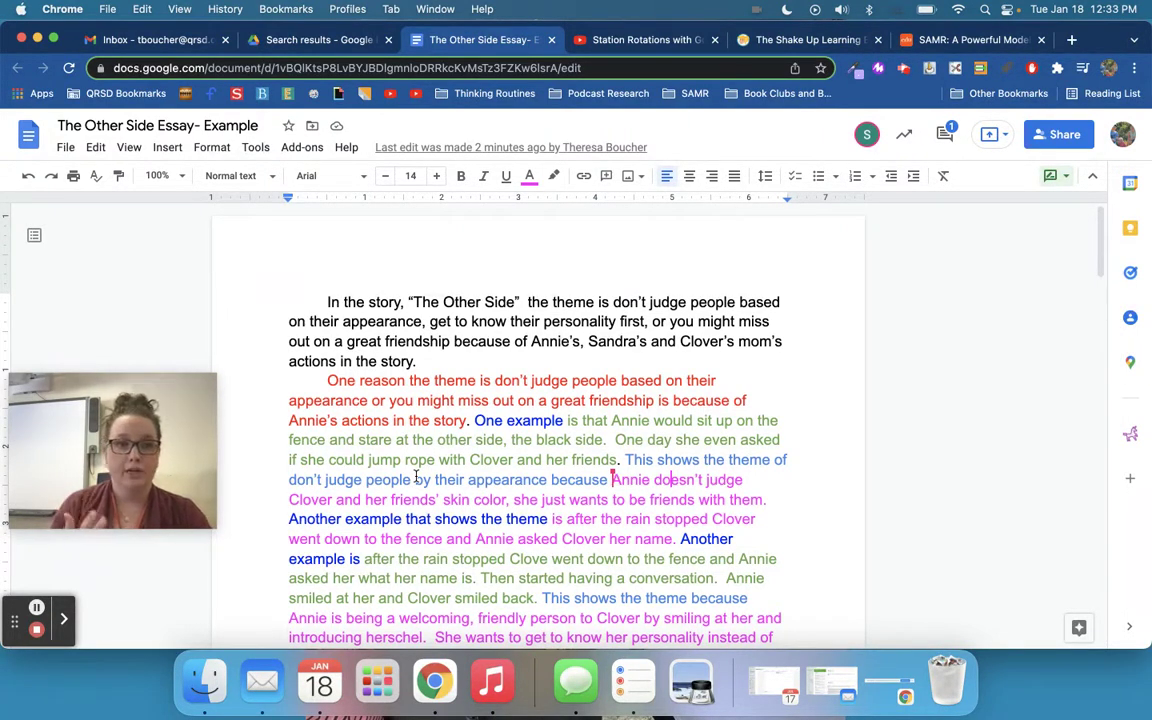
- Open the essay's sharing settings and remove the student account's access
click(1049, 137)
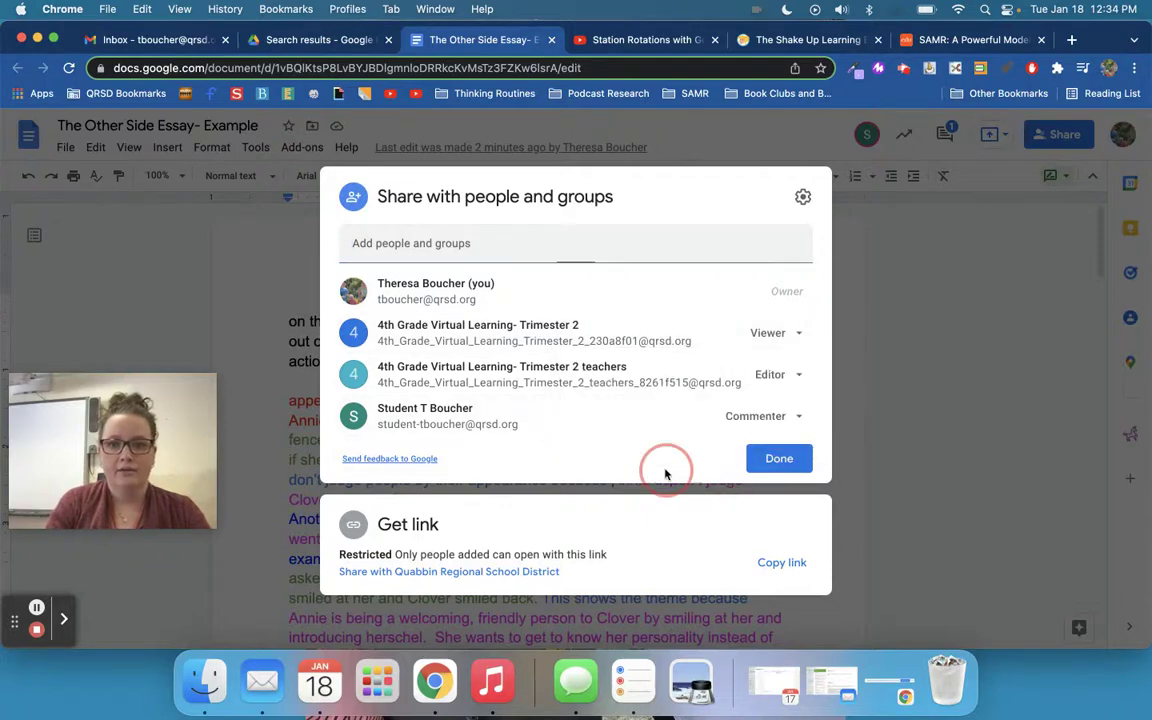
click(783, 422)
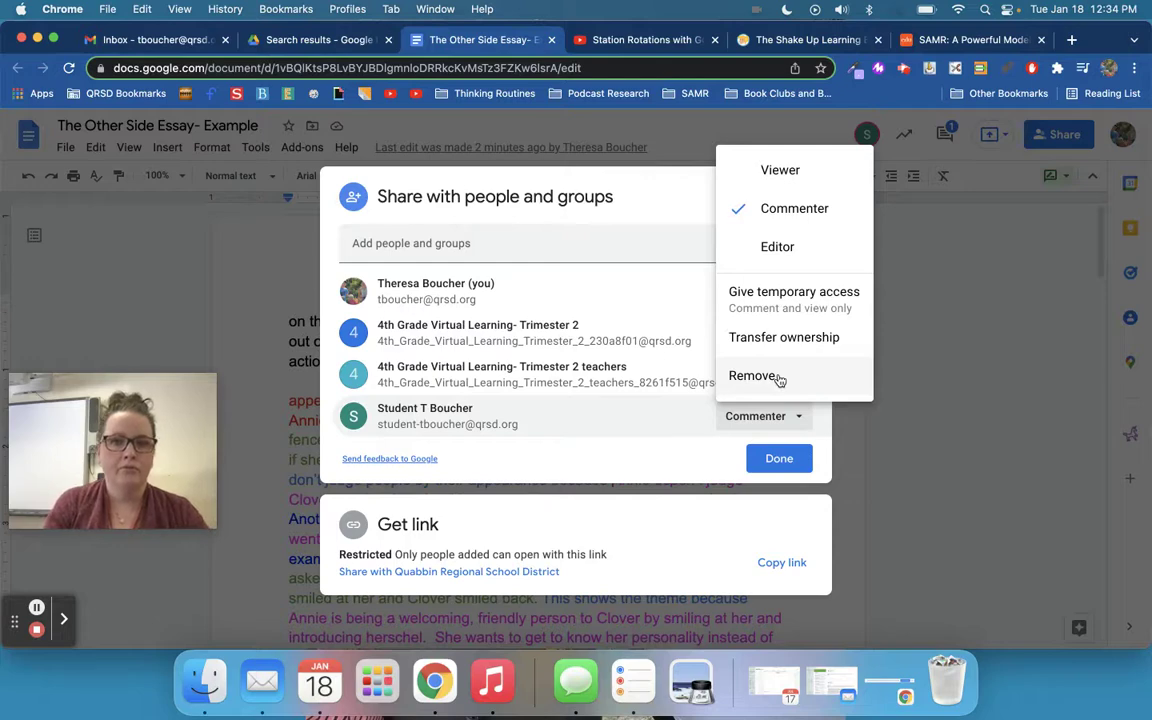
click(779, 380)
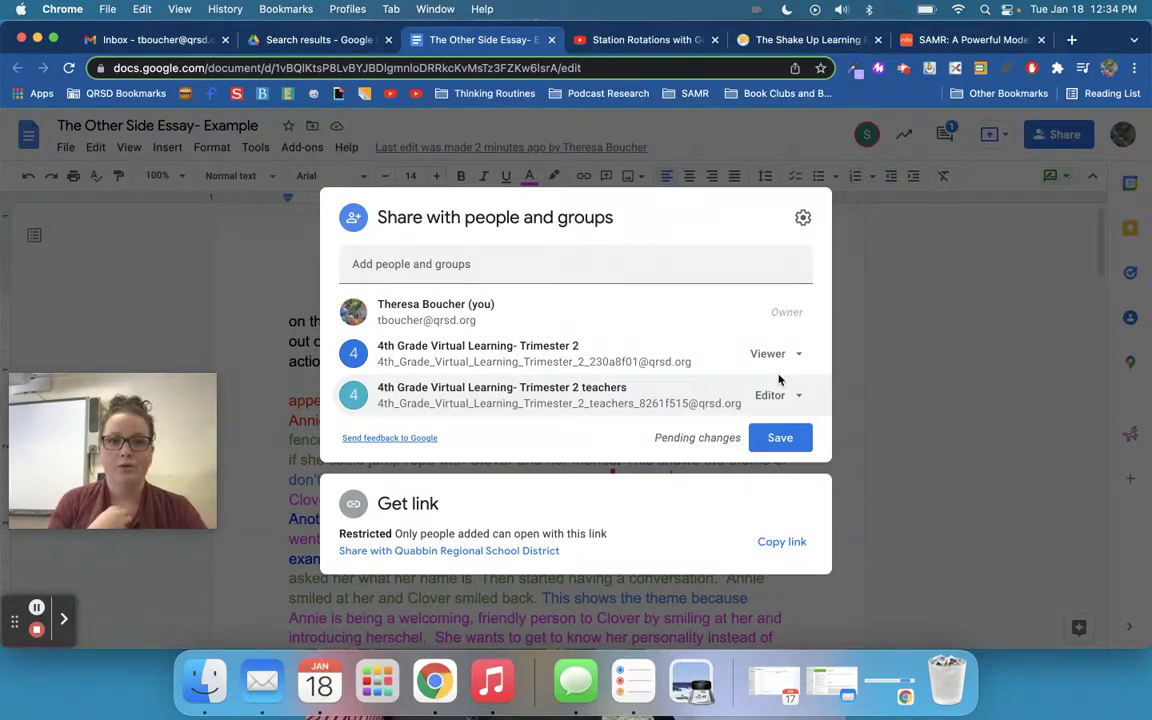
- Share the essay with the student account again as Commenter and send the invitation
click(759, 254)
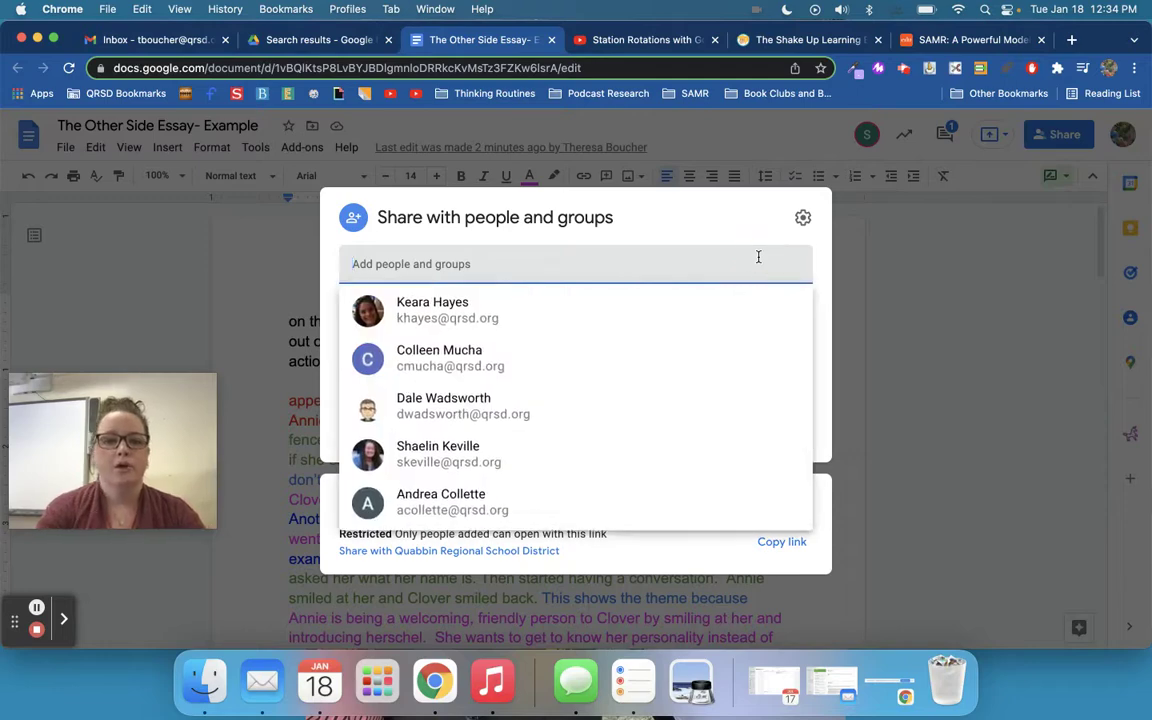
text(student)
click(643, 312)
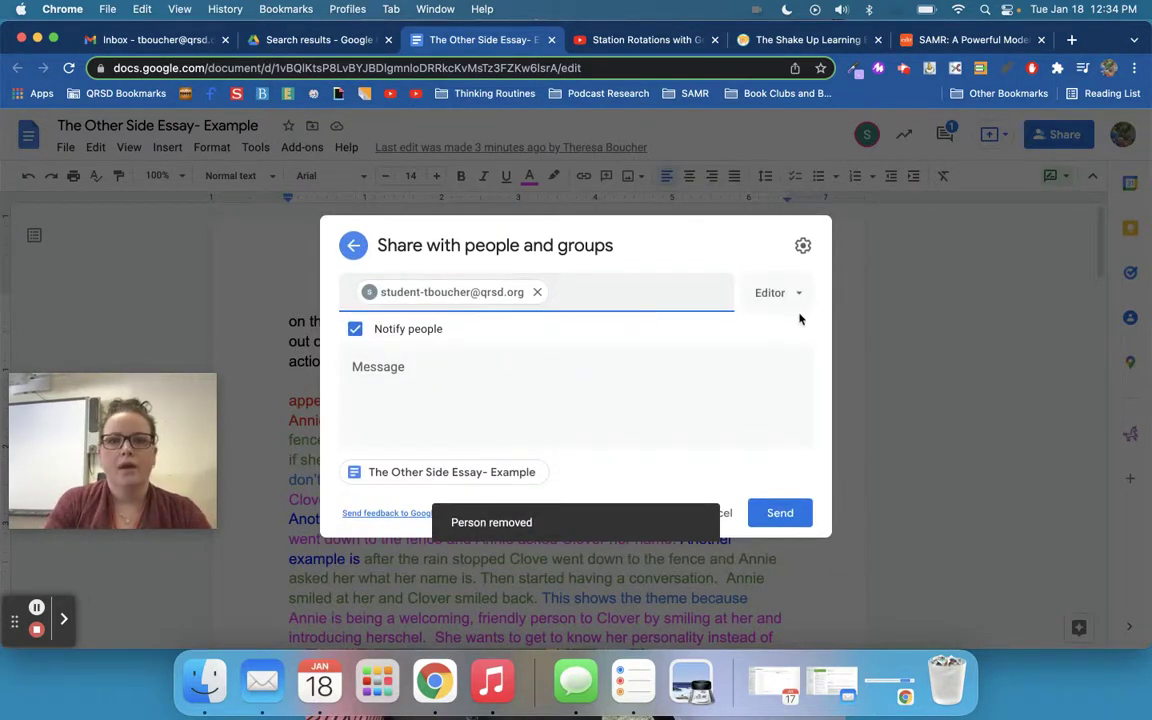
click(799, 296)
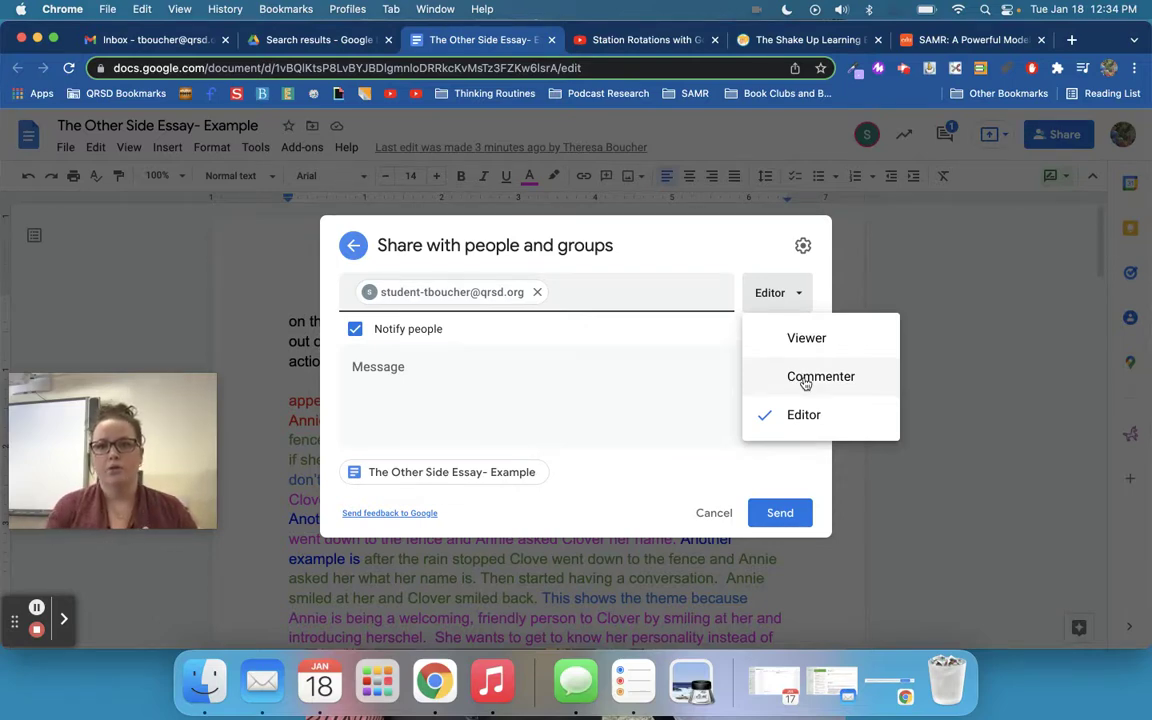
click(805, 380)
click(773, 512)
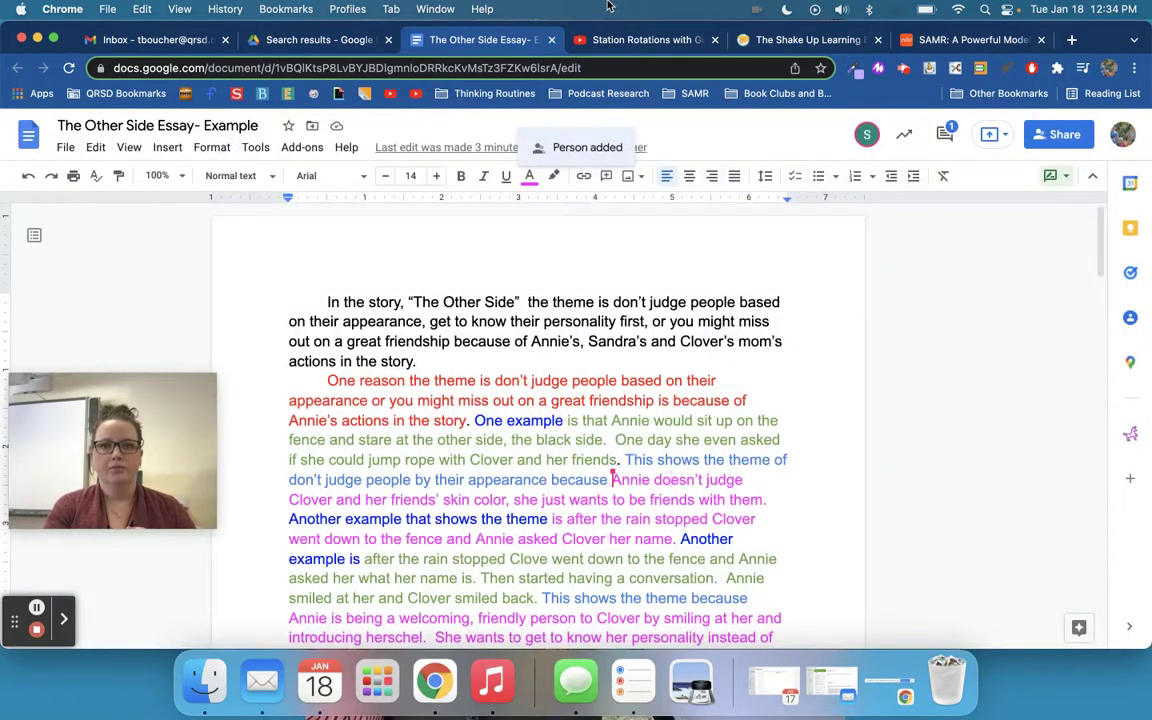
- Switch to the student's view of the essay and choose Suggesting from the available editing modes
key(ctrl+Up)
click(620, 45)
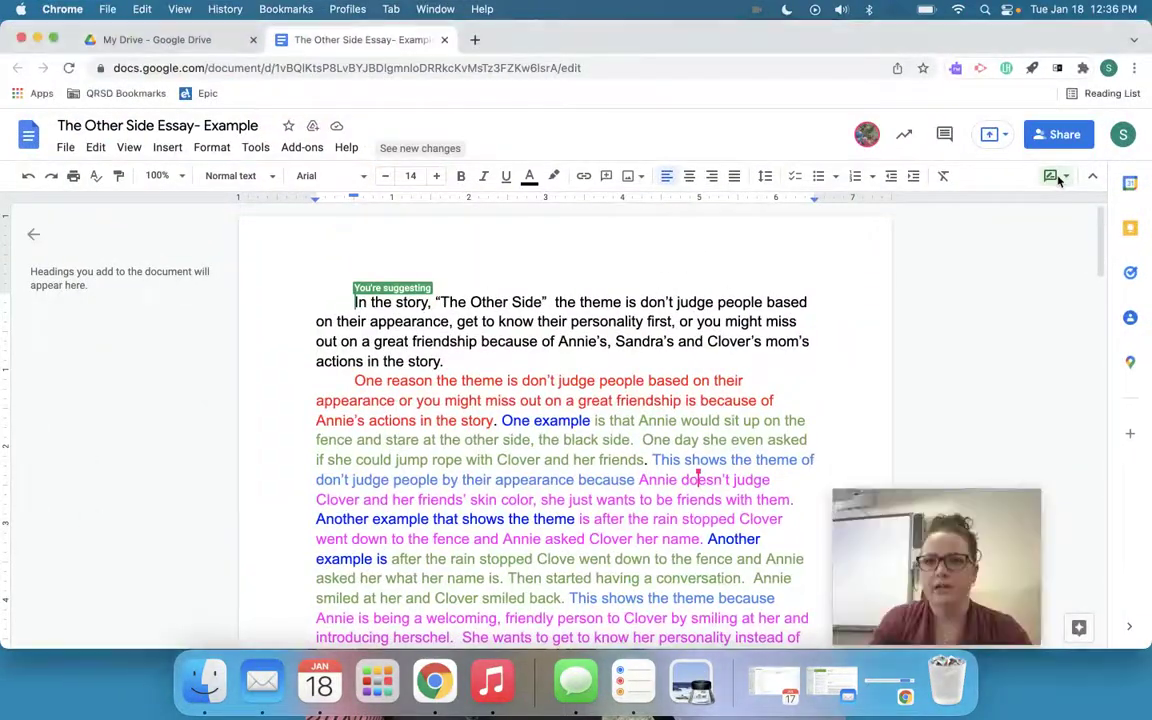
click(1057, 175)
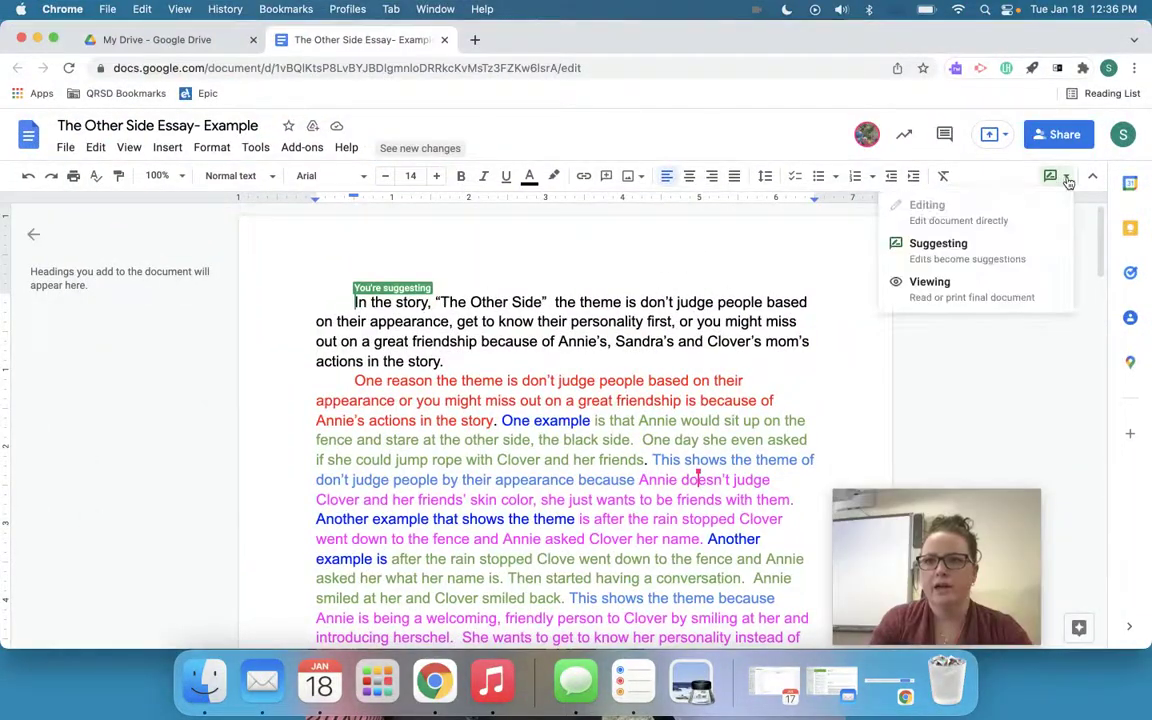
click(926, 247)
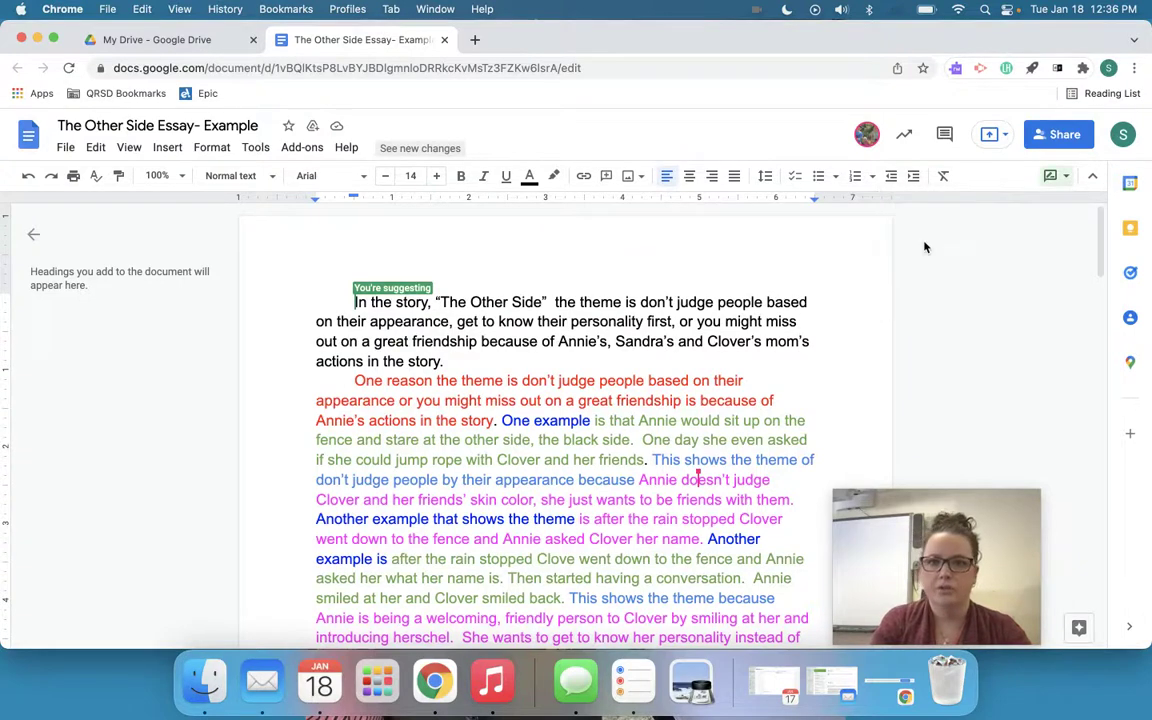
- As the student, suggest adding "One reason" at the beginning of the second paragraph
click(355, 380)
text(One read)
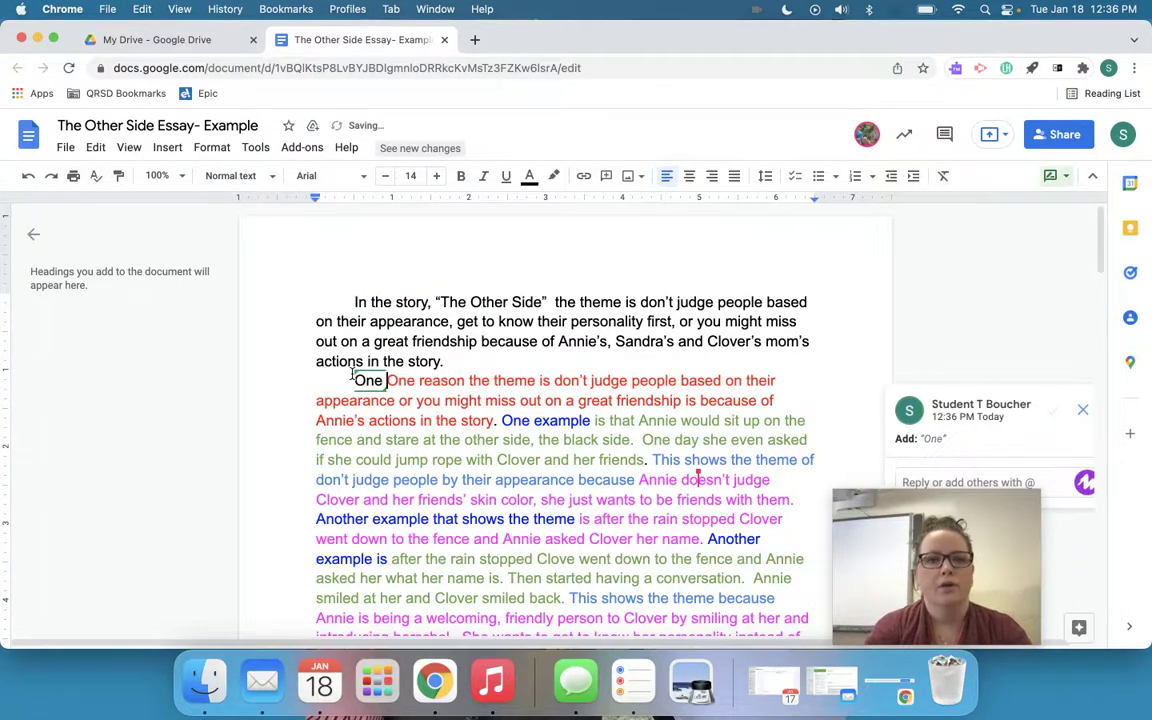
key(BackSpace)
text(son)
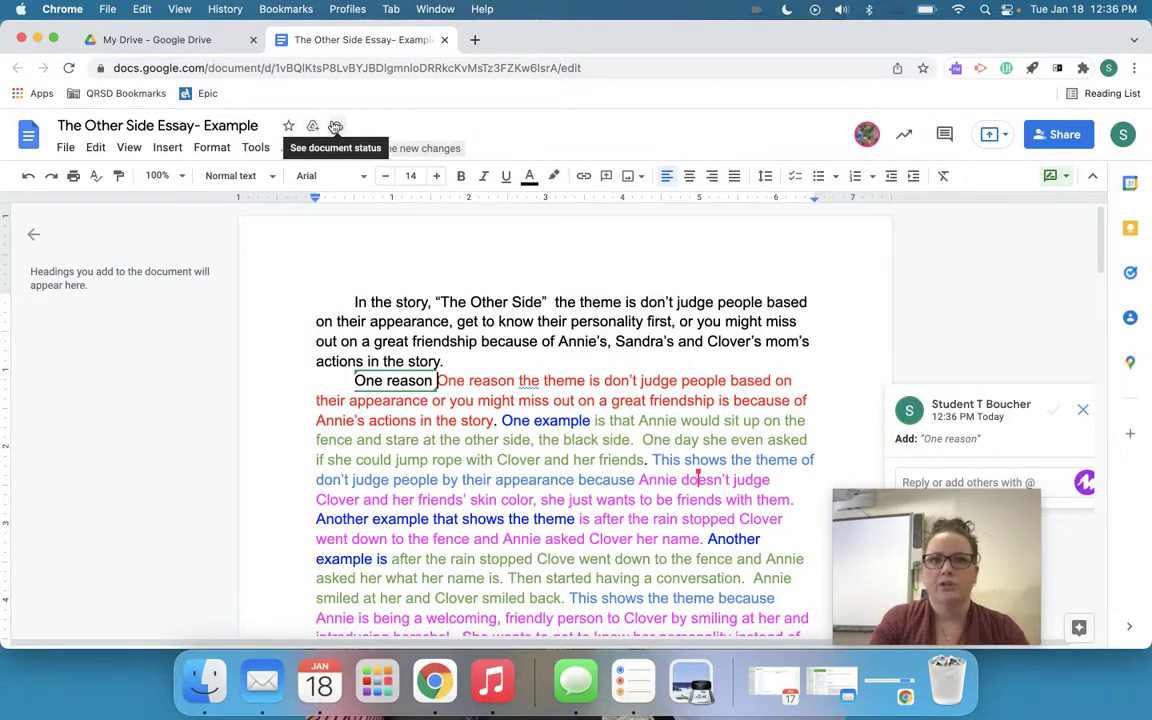
- Check the student's comment list and the editing modes offered to a commenter, leaving the mode on Suggesting
click(942, 135)
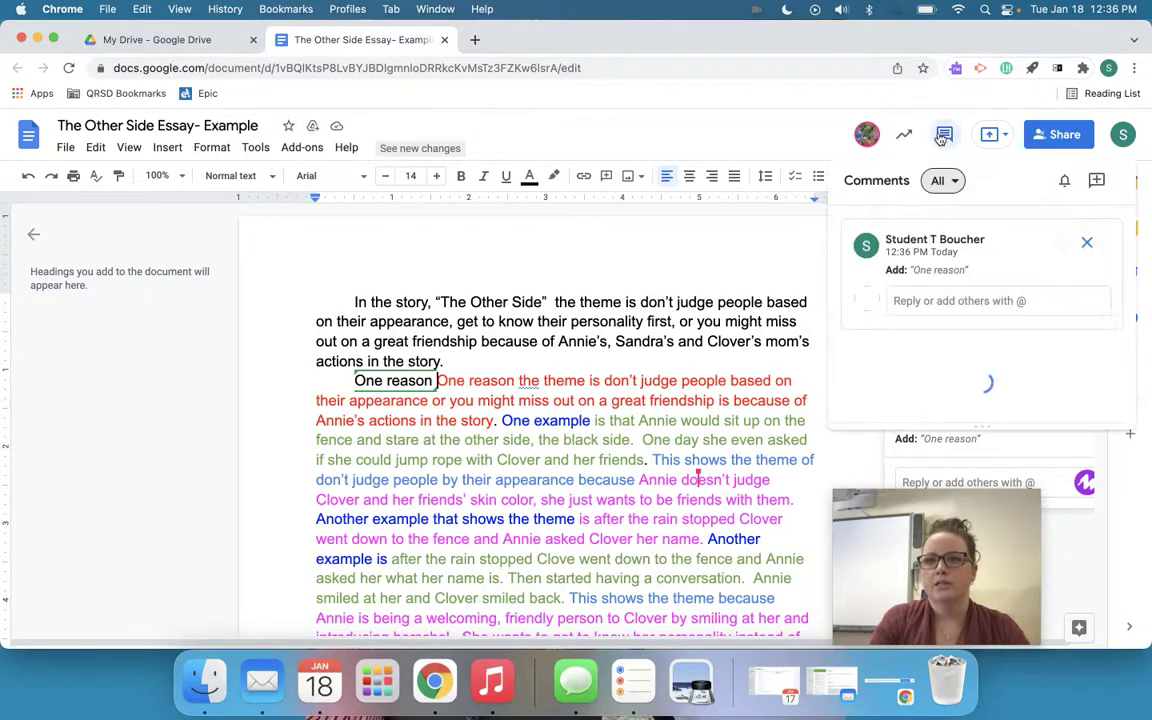
click(942, 135)
click(1055, 176)
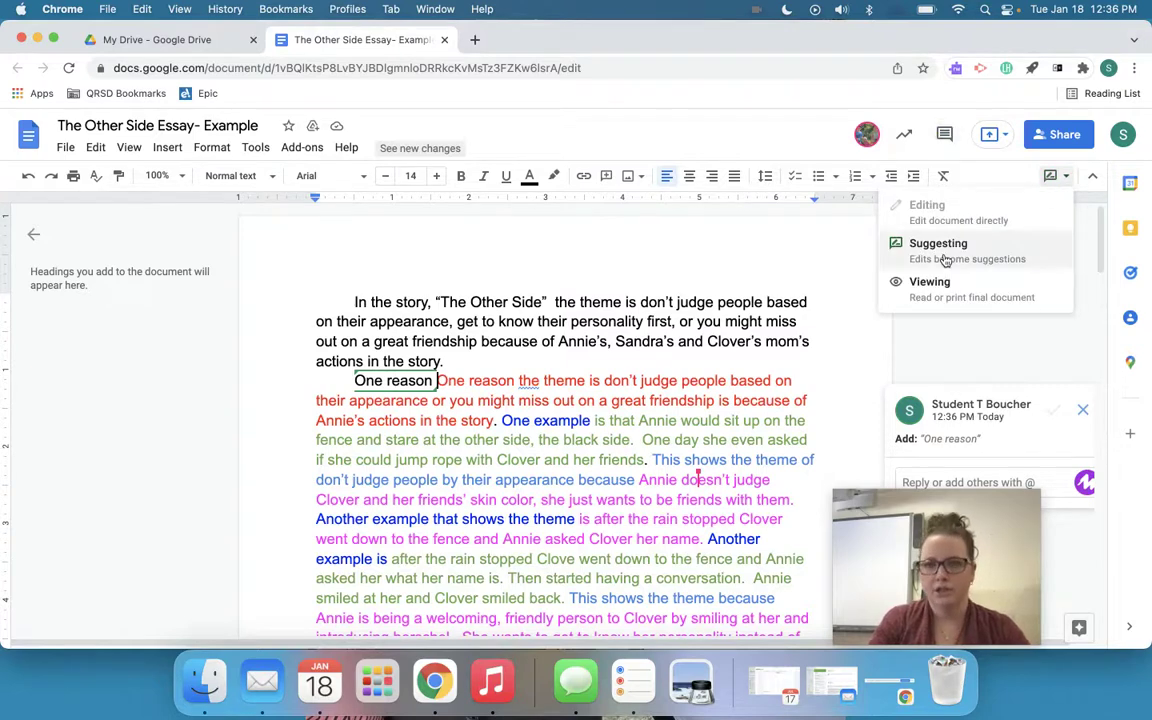
click(800, 295)
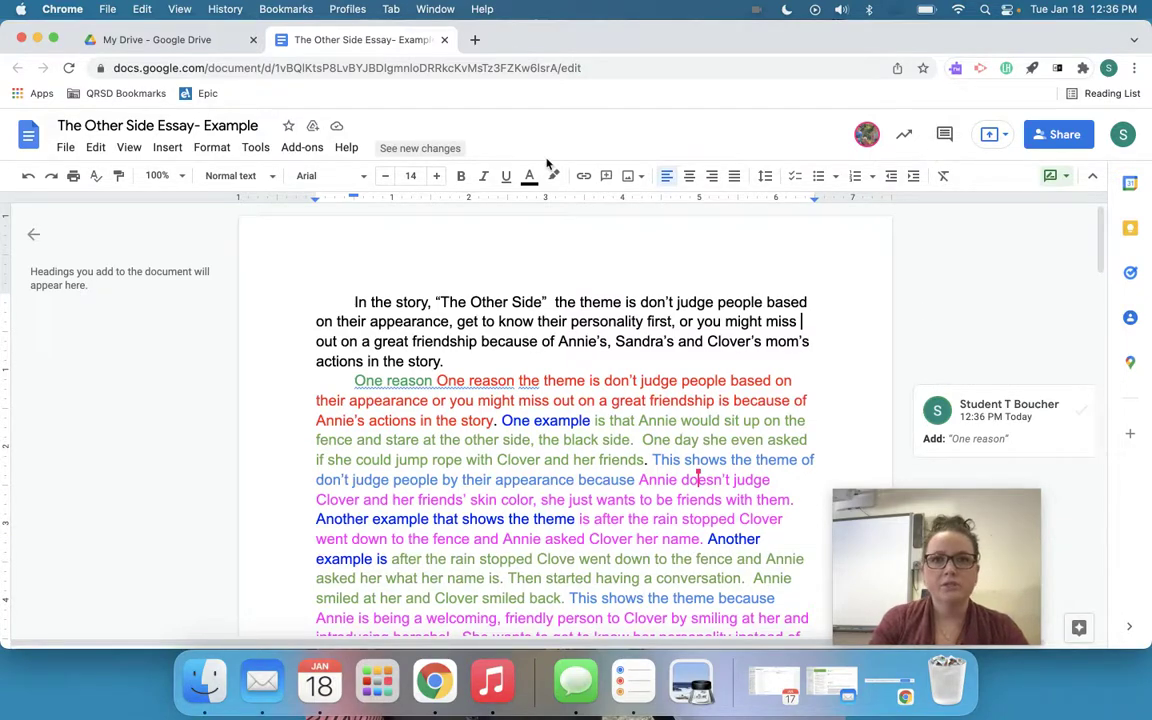
- Return to the teacher's view of the essay on the other desktop
key(ctrl+Up)
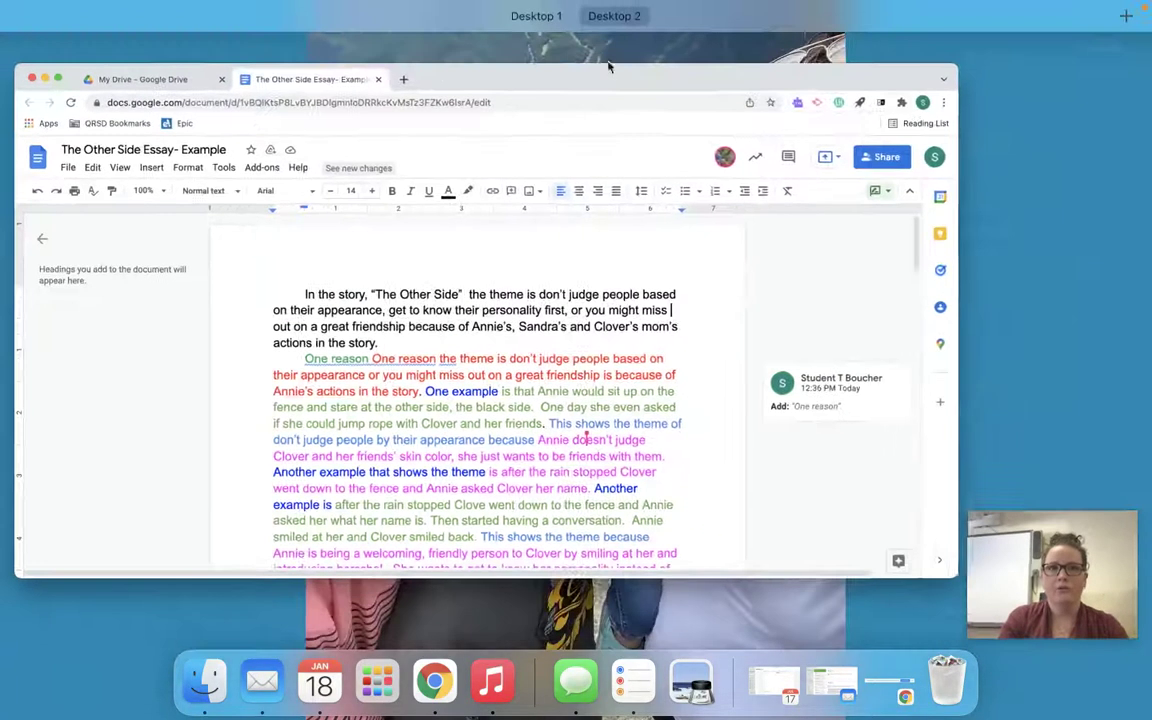
click(560, 22)
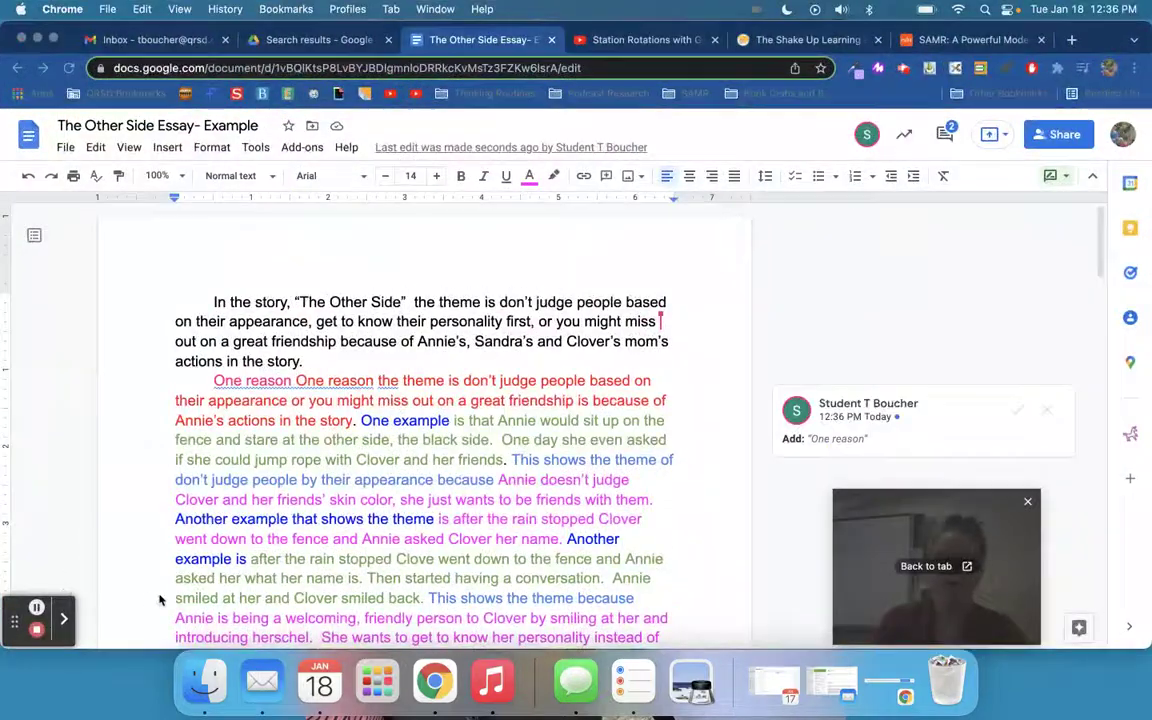